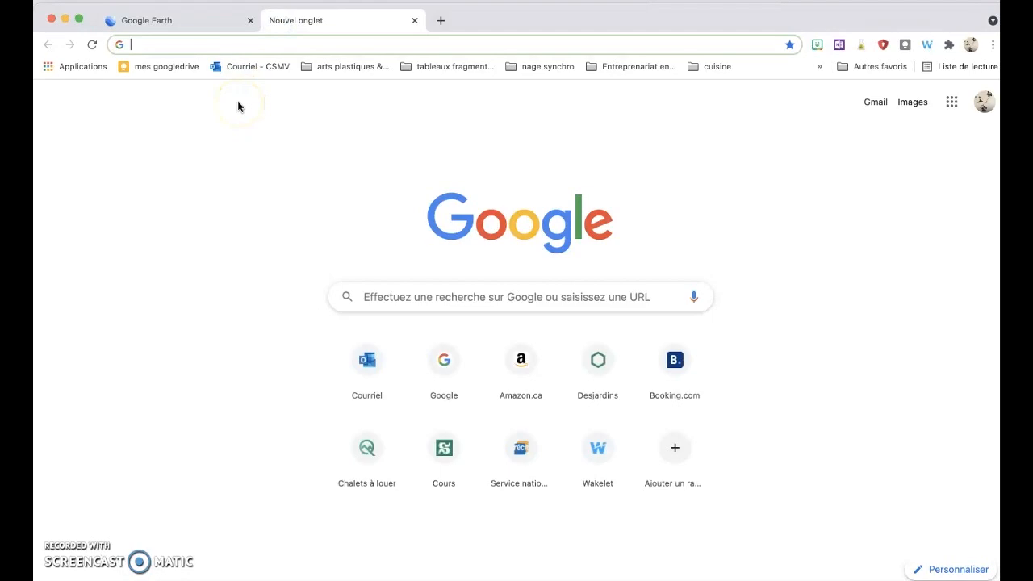
# Step: Go to canva.com templates and open the Montage photo template category
pyautogui.write('canva.com/templates/')
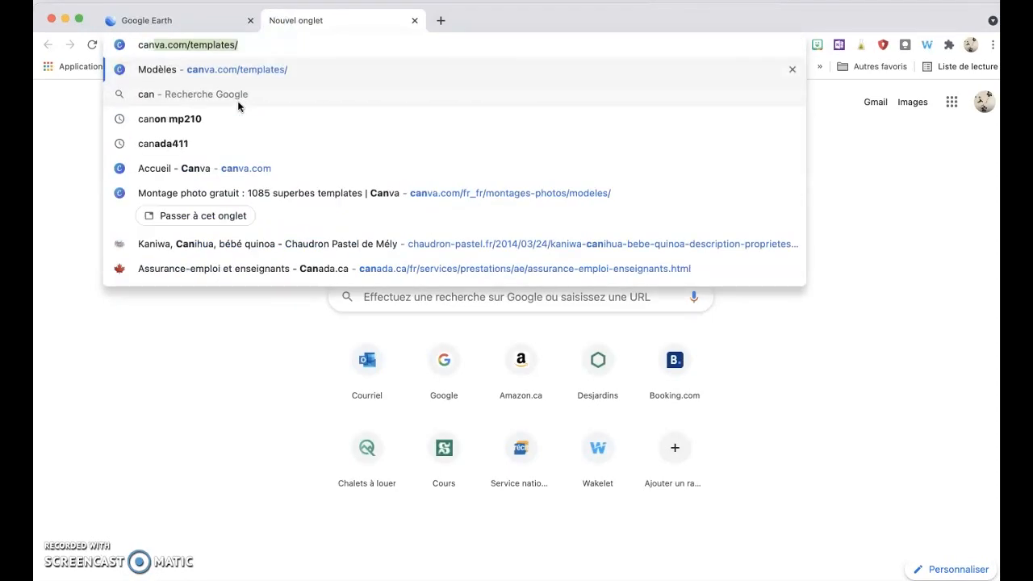
pyautogui.press('Return')
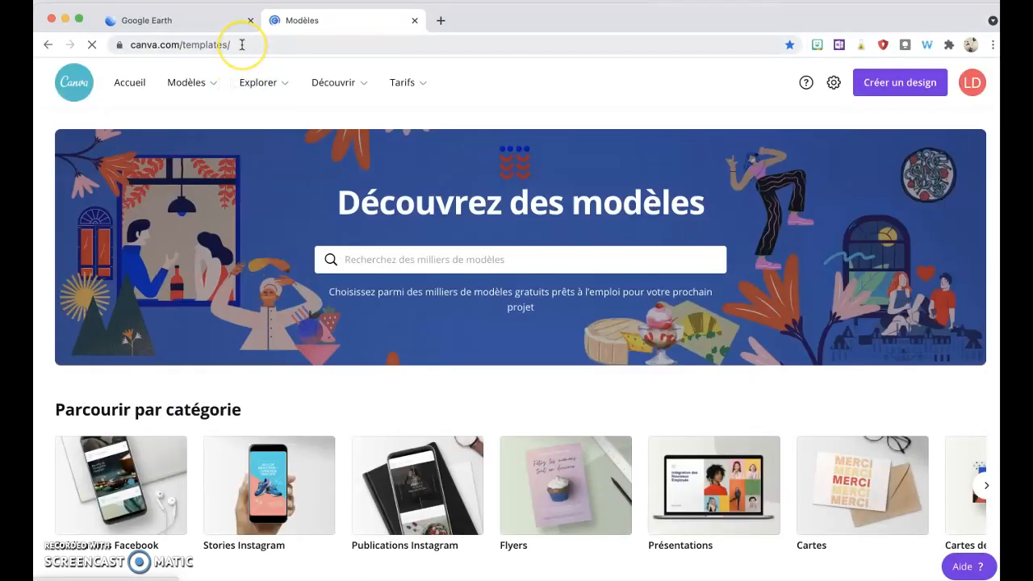
pyautogui.moveTo(203, 82)
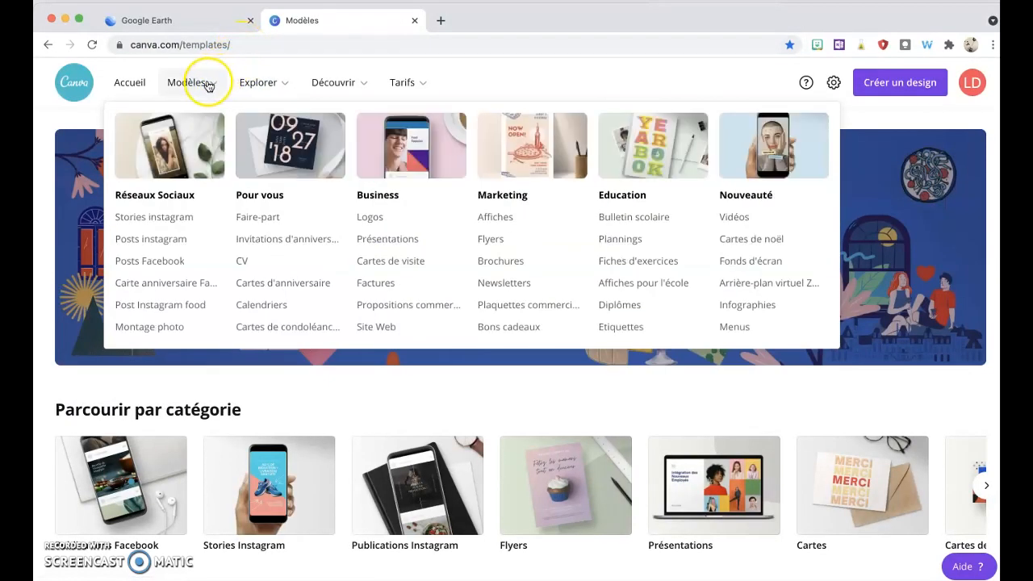
pyautogui.click(148, 327)
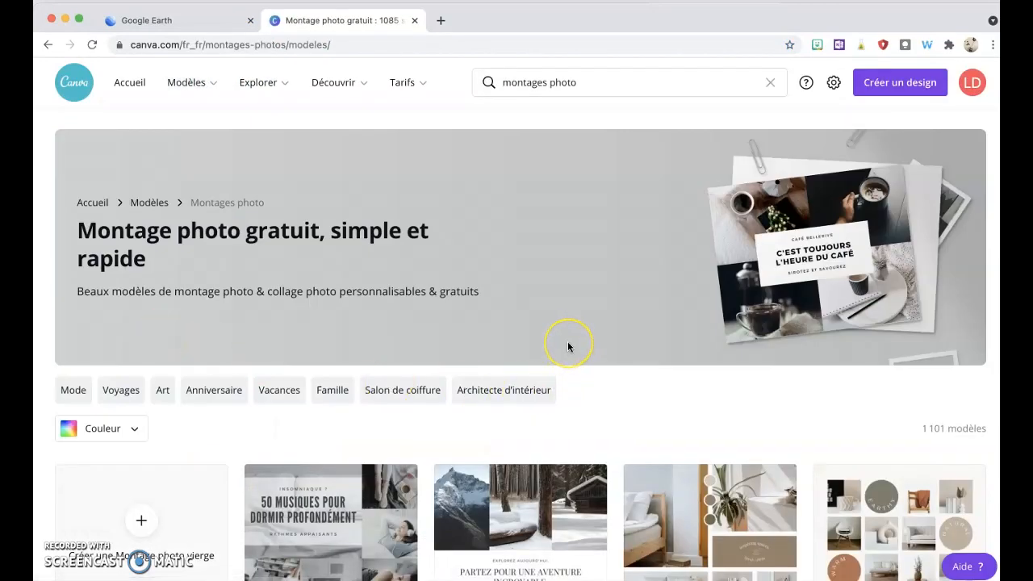
# Step: Scroll through the photo montage templates to choose one to edit
pyautogui.scroll(-3, 567, 346)
pyautogui.scroll(-4, 568, 346)
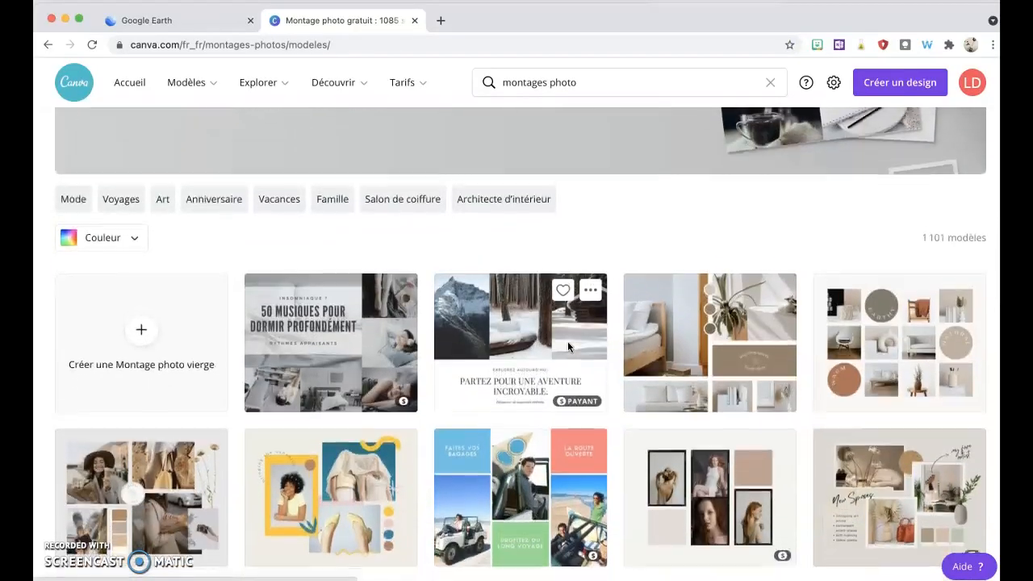
pyautogui.scroll(-2, 567, 346)
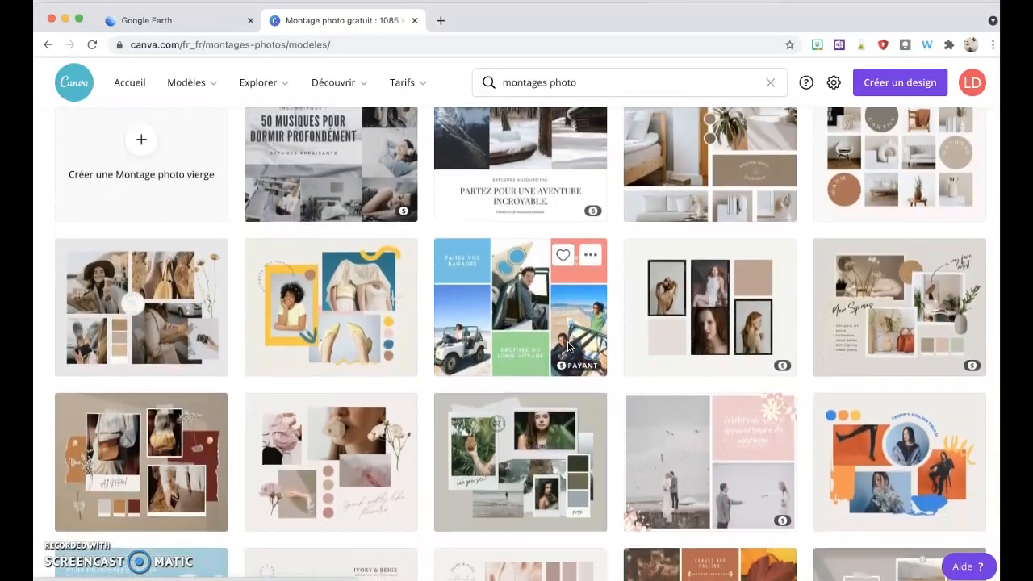
pyautogui.scroll(-5, 567, 346)
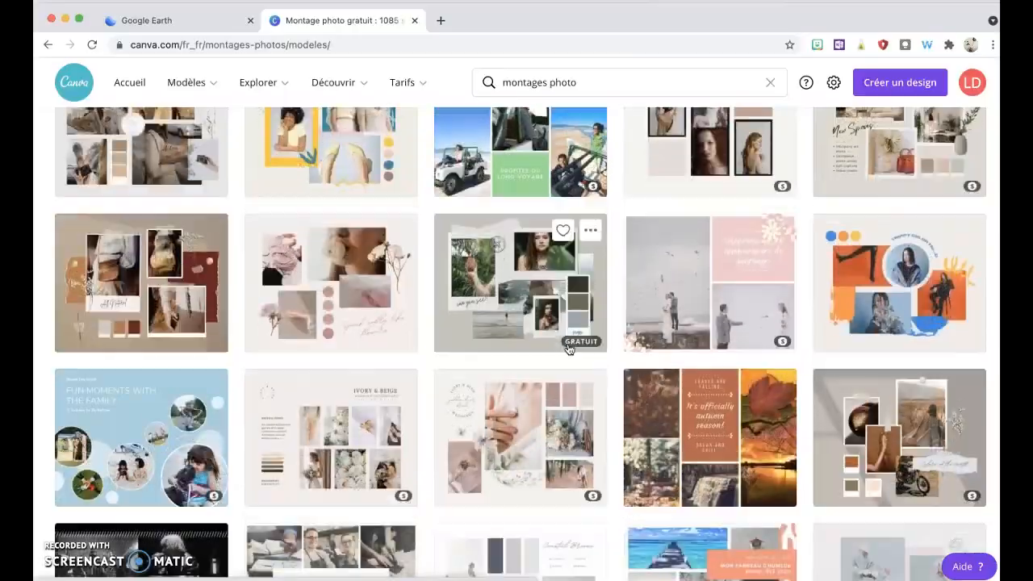
pyautogui.scroll(-5, 568, 348)
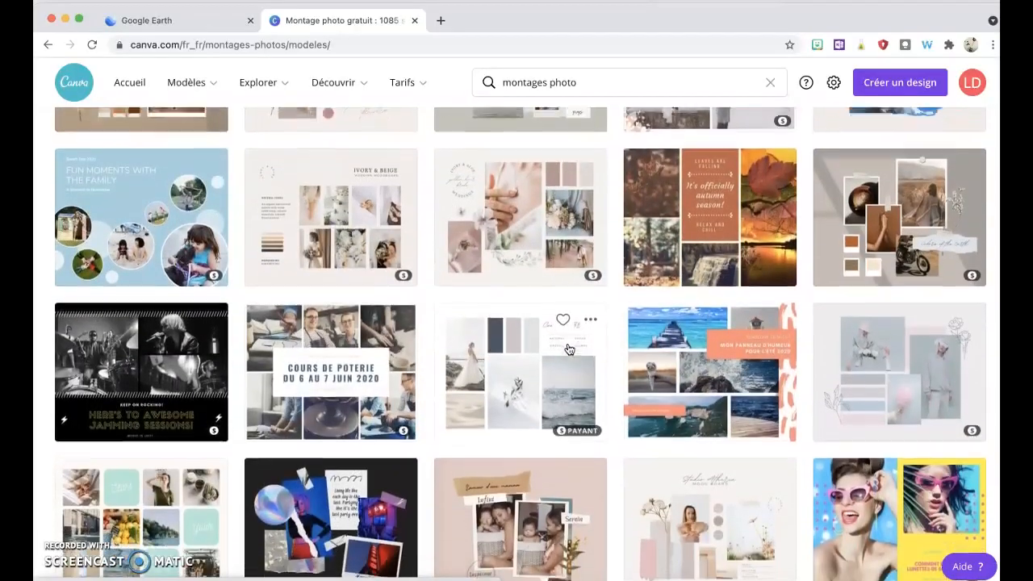
pyautogui.scroll(-4, 568, 348)
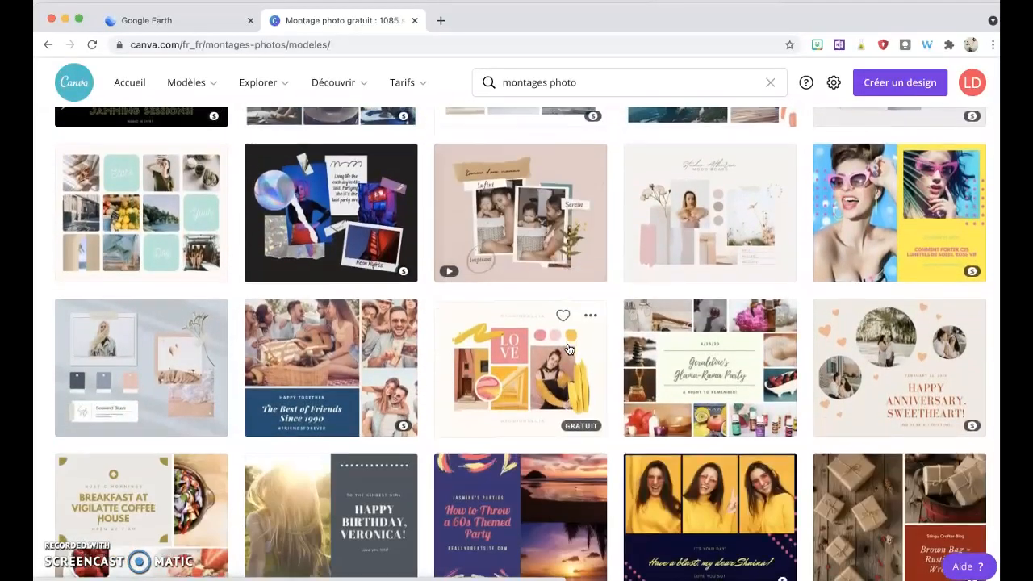
pyautogui.scroll(-1, 567, 348)
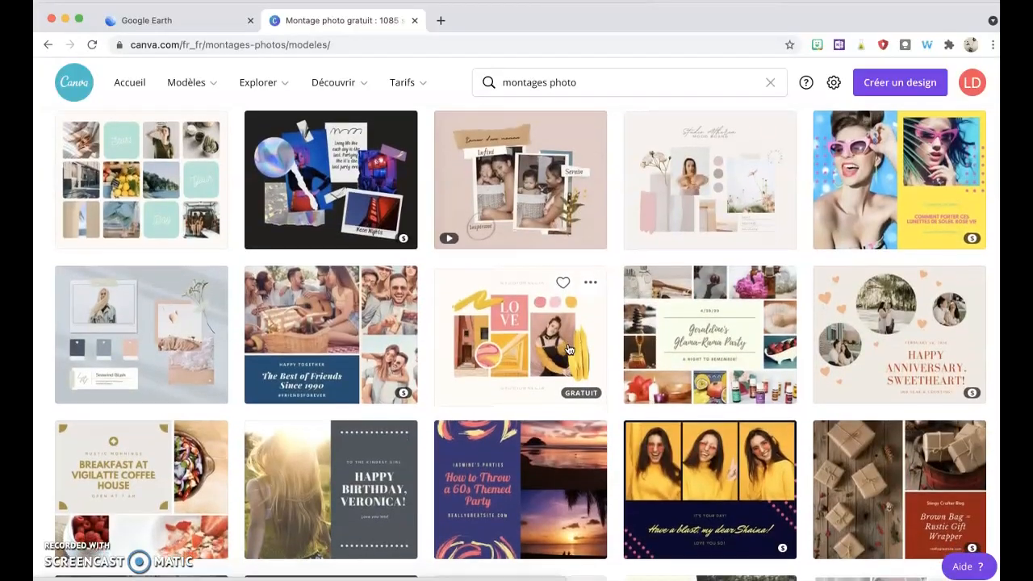
pyautogui.scroll(-8, 567, 349)
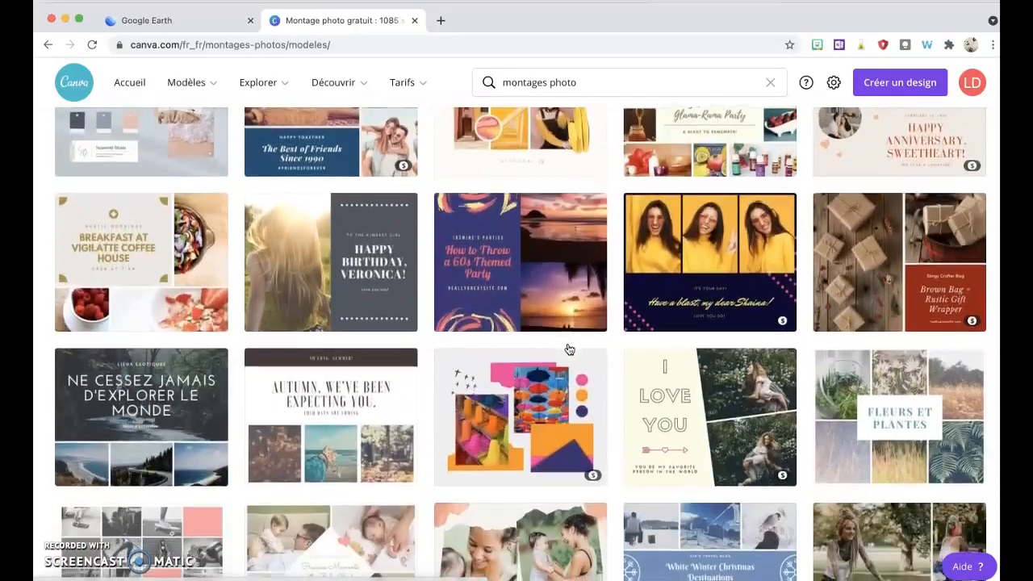
pyautogui.scroll(-8, 567, 349)
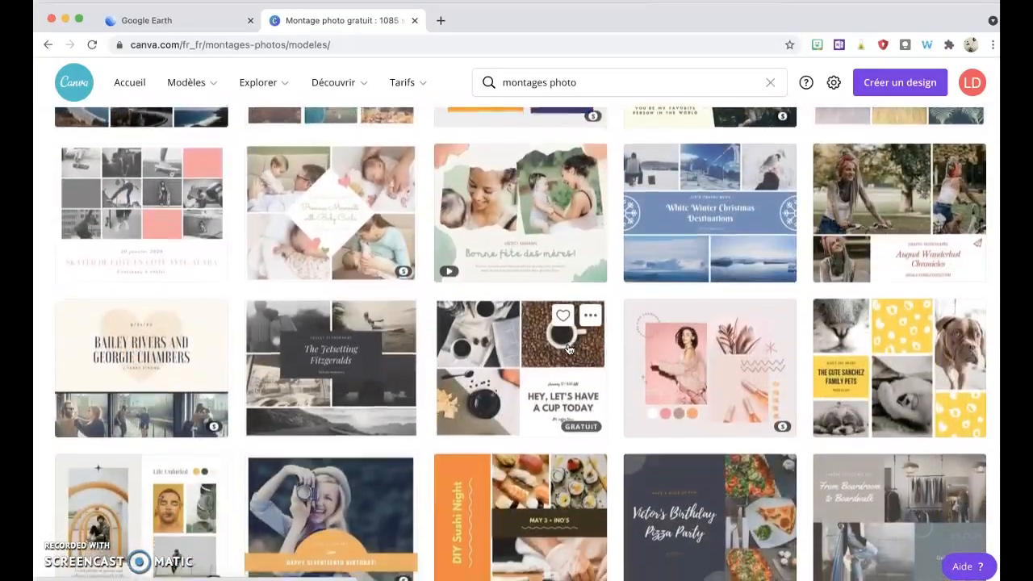
pyautogui.scroll(-10, 568, 348)
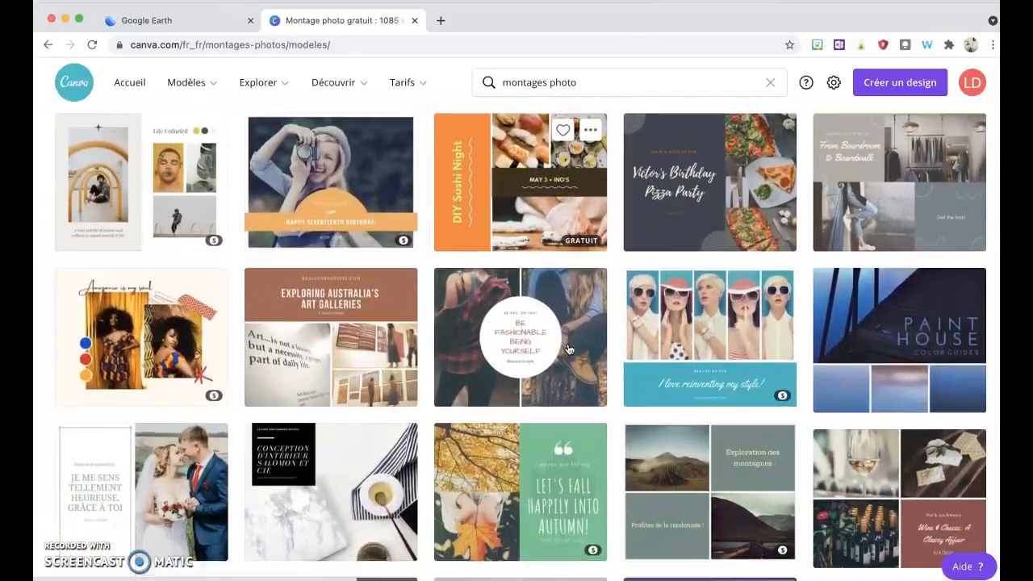
pyautogui.scroll(-8, 567, 348)
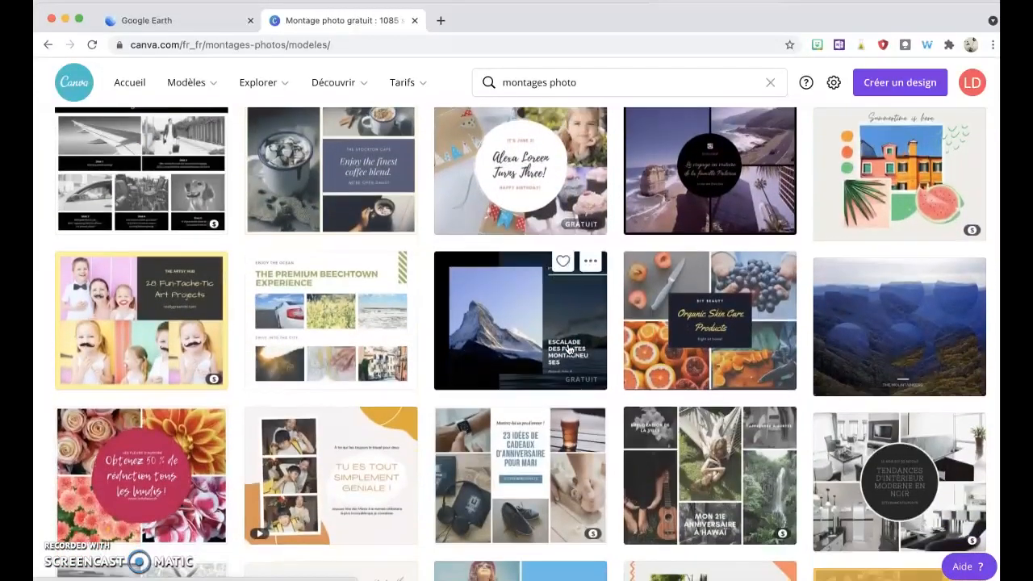
pyautogui.scroll(-2, 568, 349)
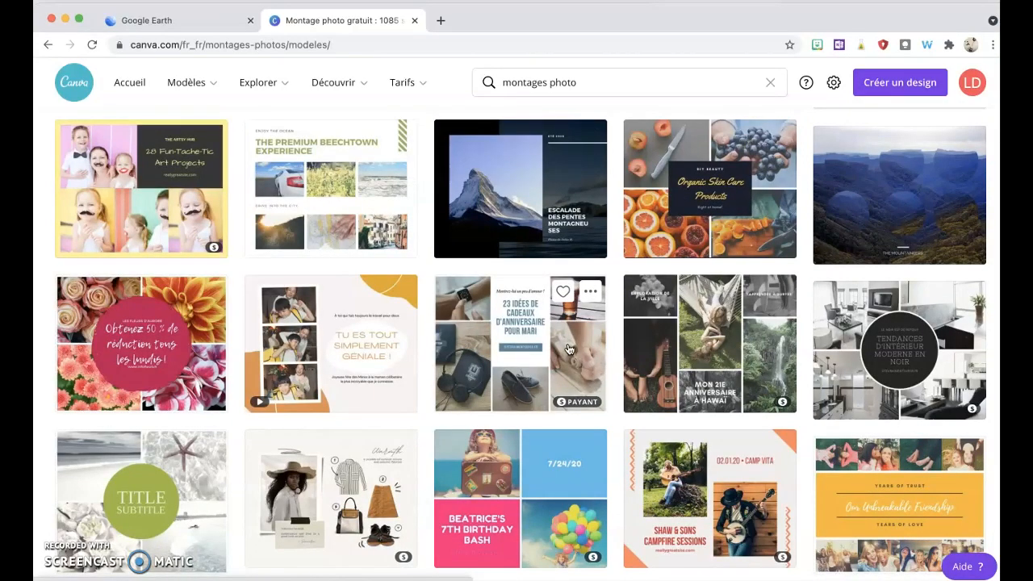
pyautogui.scroll(-10, 568, 348)
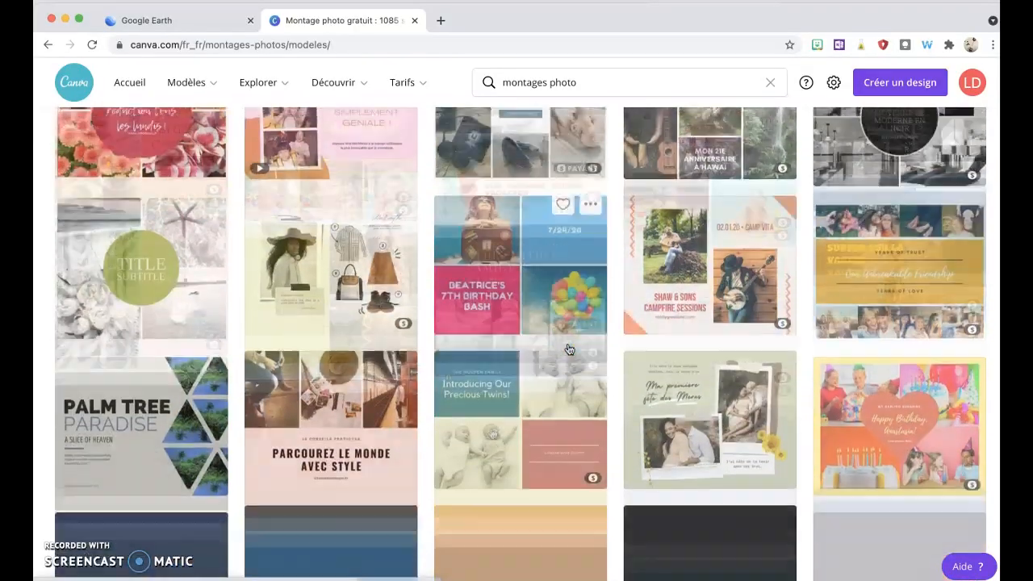
pyautogui.scroll(-5, 492, 434)
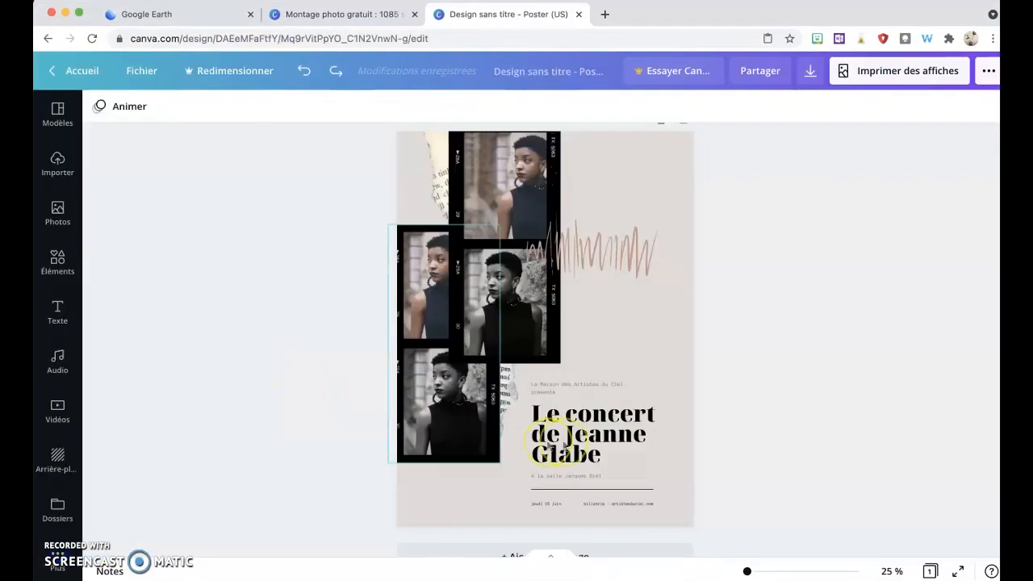
# Step: Retitle the poster 'Le monde' and change the venue line beneath it to 'Dans un parc'
pyautogui.click(599, 437)
pyautogui.doubleClick(599, 436)
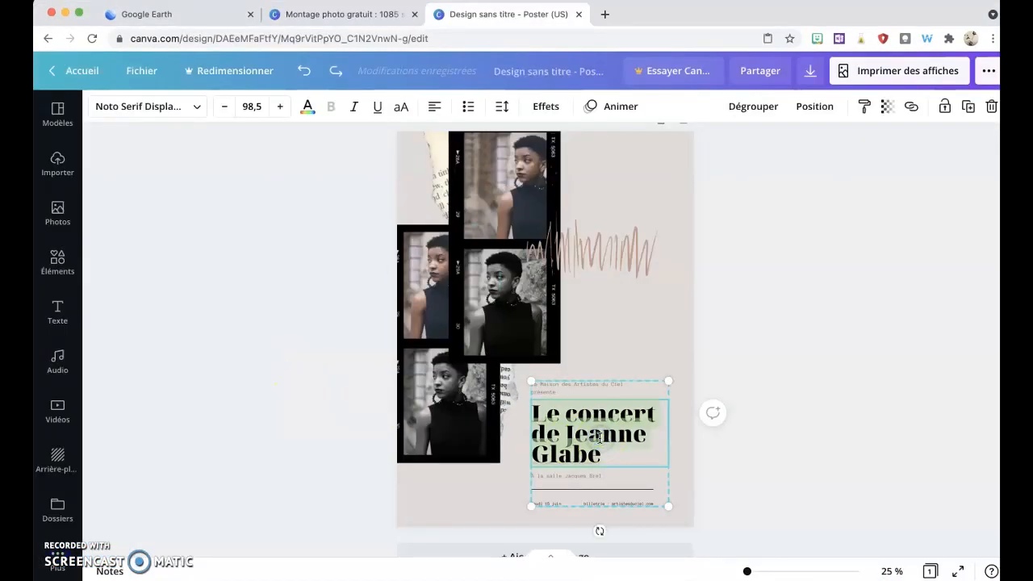
pyautogui.write('Le monde')
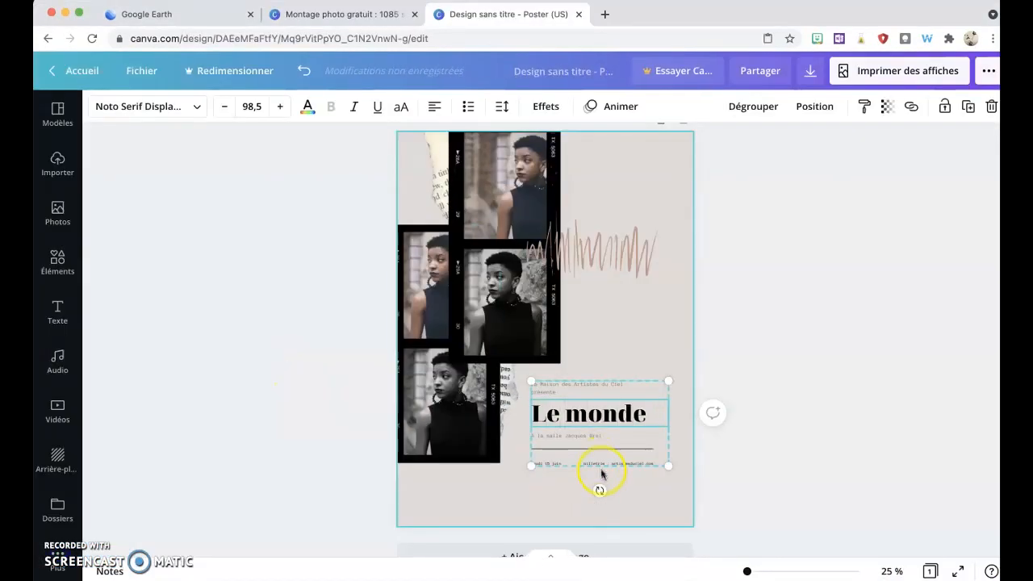
pyautogui.click(568, 442)
pyautogui.doubleClick(567, 439)
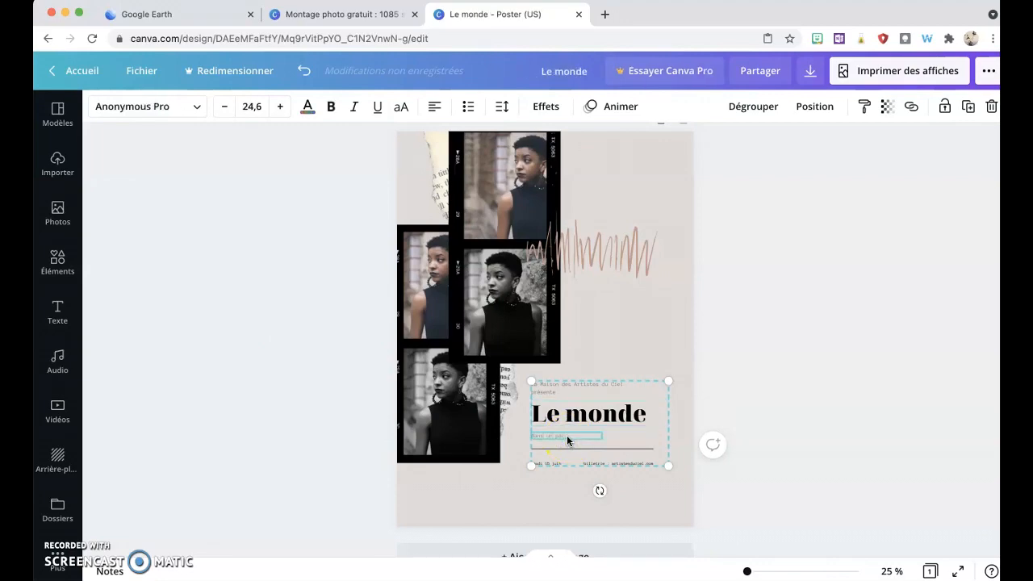
# Step: Delete the date and contact line and the horizontal rule below the subtitle
pyautogui.click(549, 464)
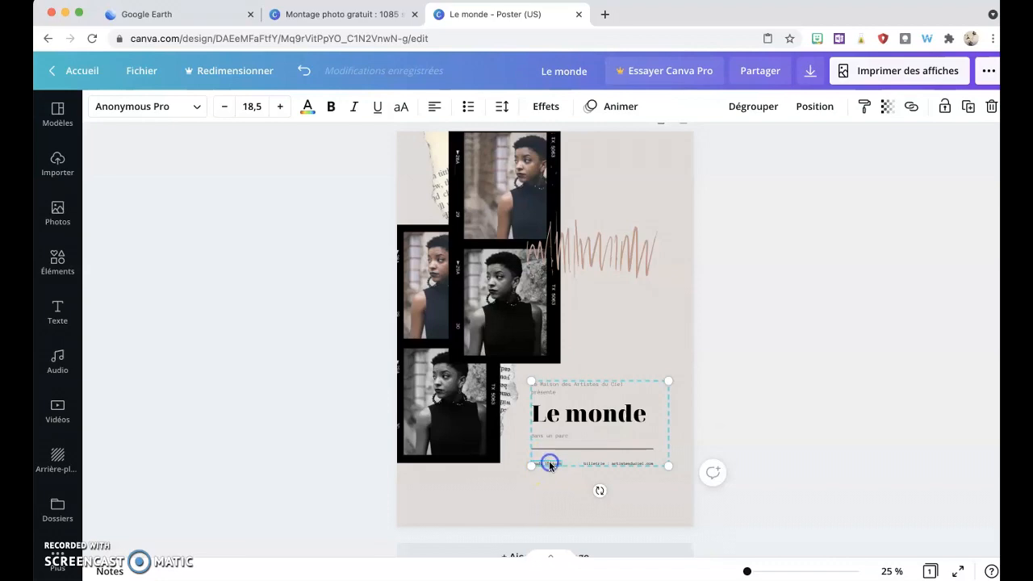
pyautogui.rightClick(550, 465)
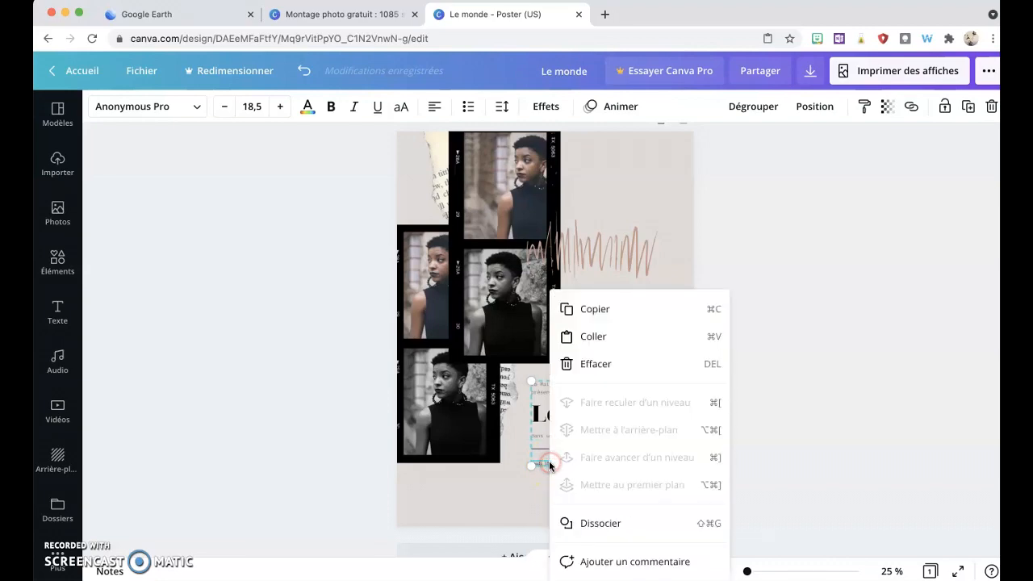
pyautogui.click(584, 366)
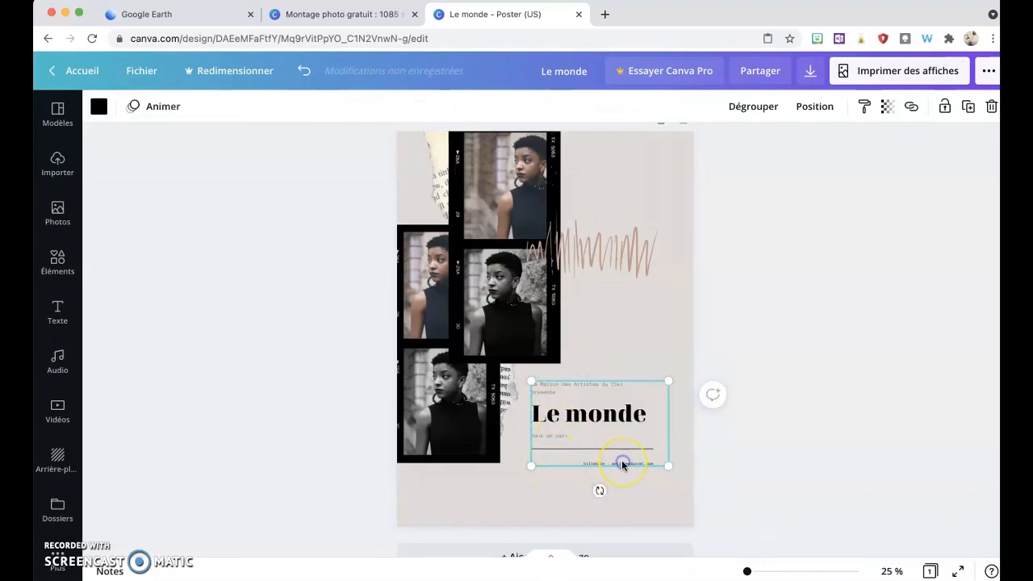
pyautogui.click(623, 465)
pyautogui.rightClick(622, 460)
pyautogui.click(661, 364)
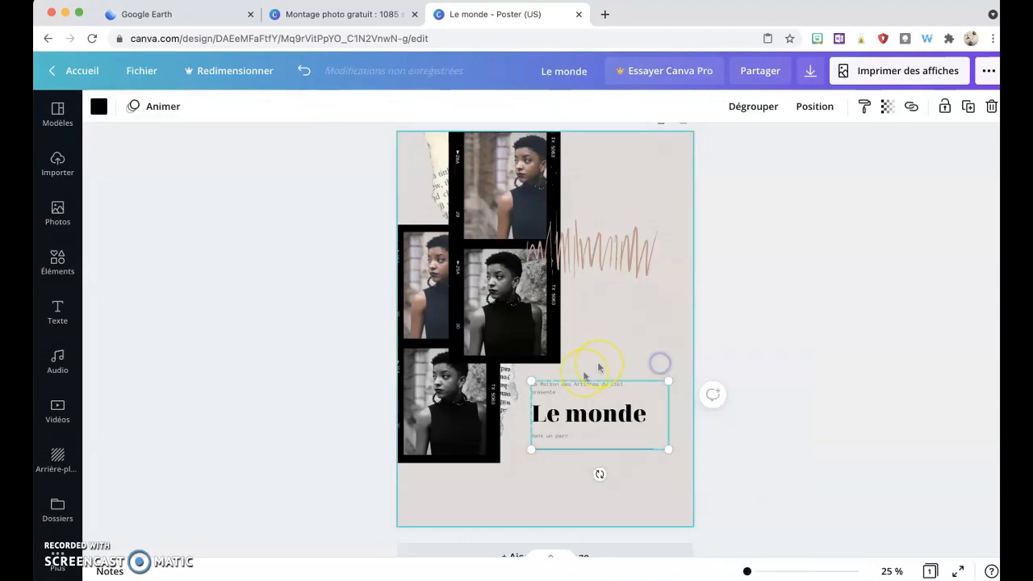
# Step: Delete the small presenter line above the title
pyautogui.click(582, 385)
pyautogui.rightClick(582, 385)
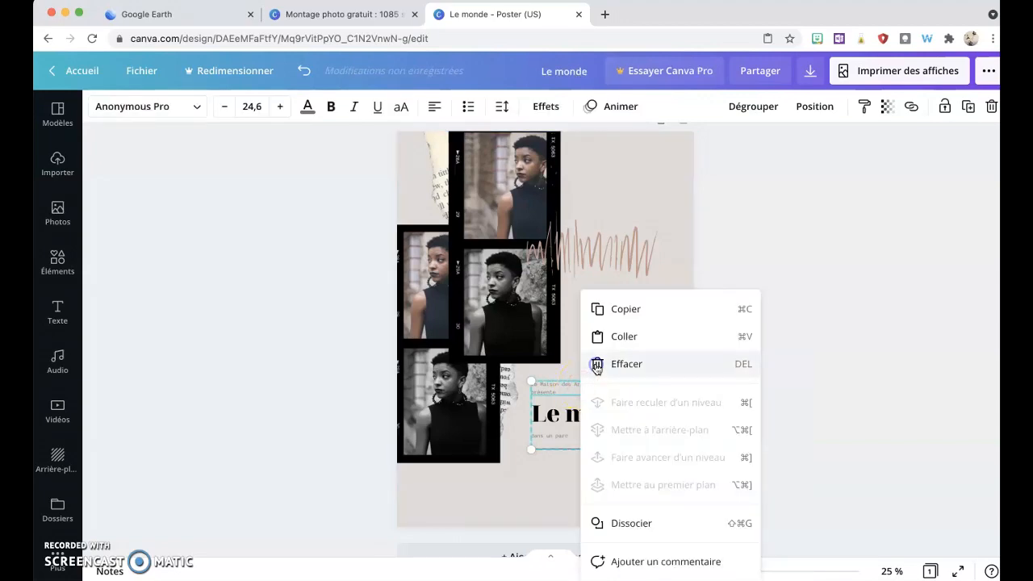
pyautogui.click(597, 366)
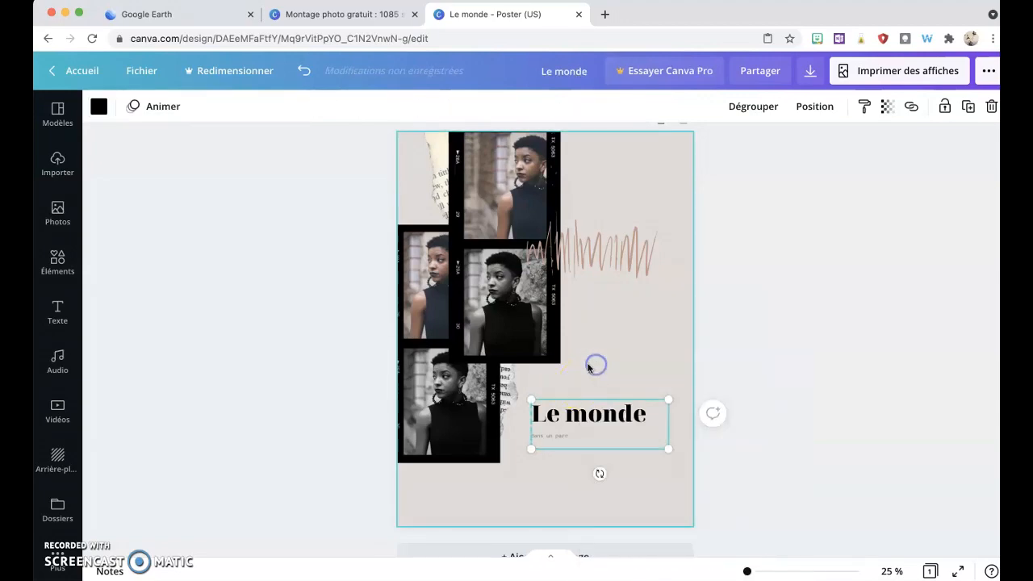
# Step: Move the title block down to the bottom-right corner of the poster
pyautogui.click(605, 417)
pyautogui.moveTo(605, 418); pyautogui.dragTo(628, 495)
pyautogui.click(722, 490)
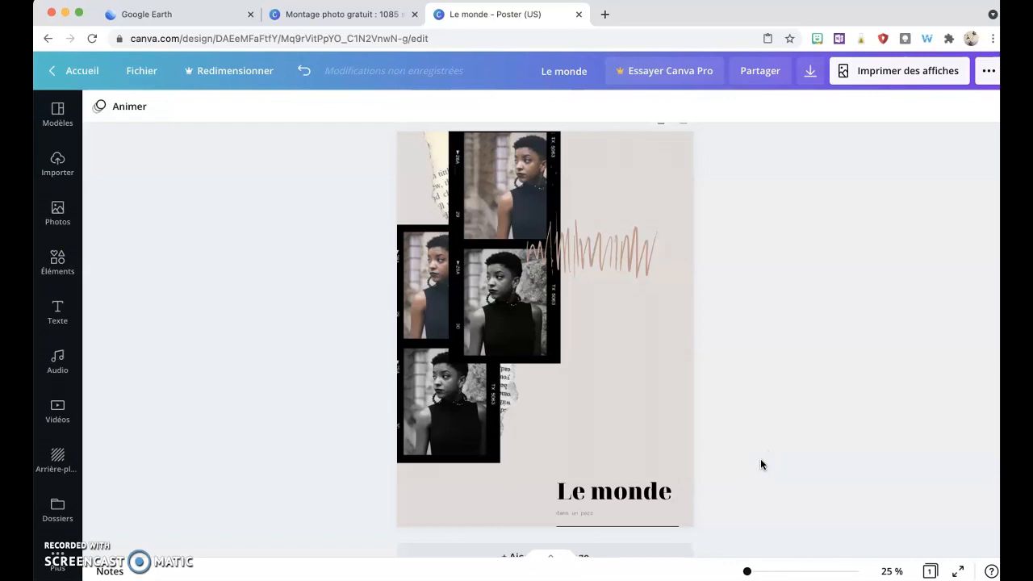
# Step: Ungroup the 'Le monde' title from its subtitle
pyautogui.click(557, 482)
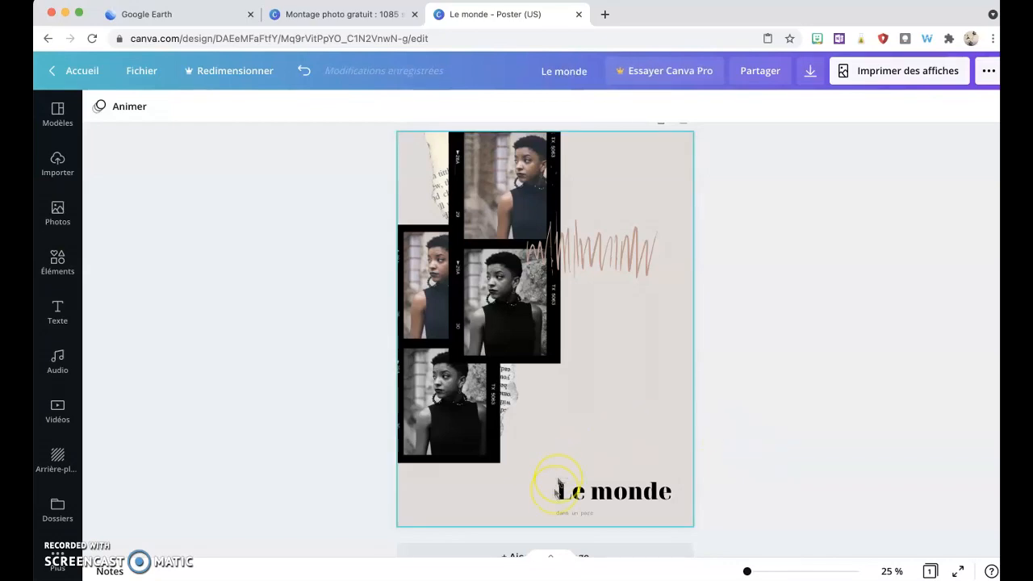
pyautogui.click(568, 514)
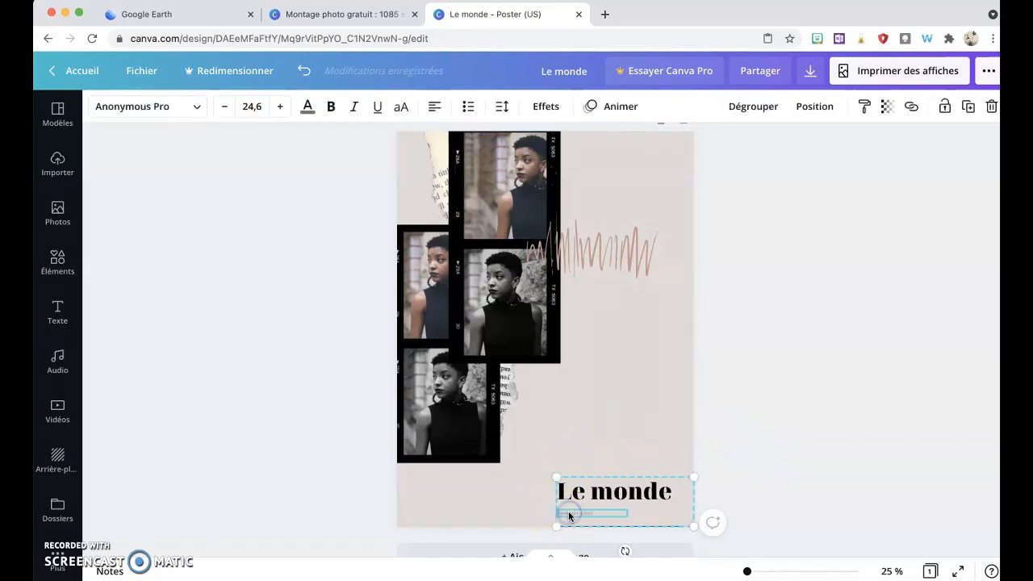
pyautogui.rightClick(569, 515)
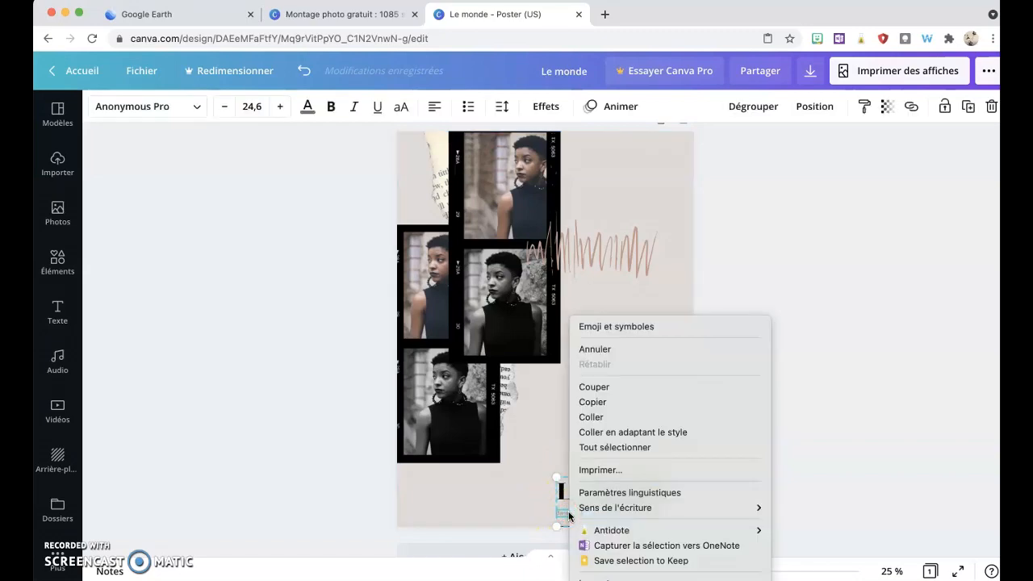
pyautogui.click(571, 494)
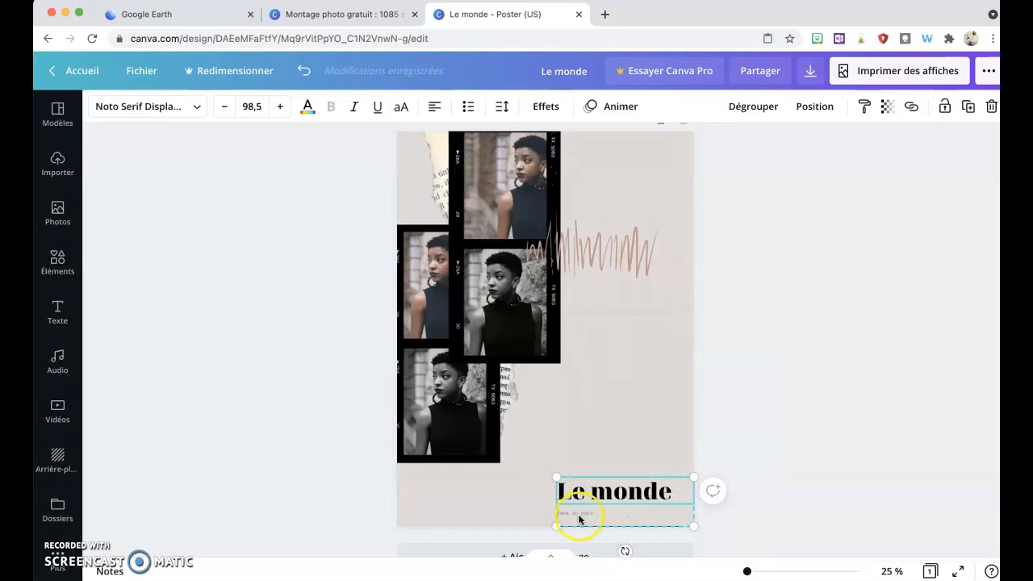
pyautogui.click(579, 515)
pyautogui.moveTo(579, 515)
pyautogui.mouseDown()
pyautogui.moveTo(603, 511)
pyautogui.moveTo(577, 515)
pyautogui.mouseUp()
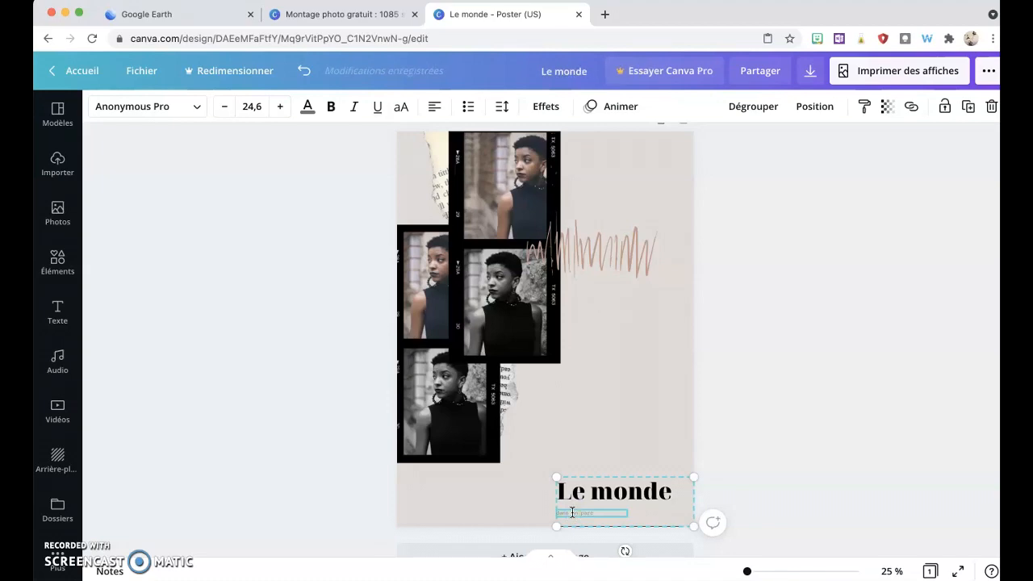
pyautogui.click(742, 110)
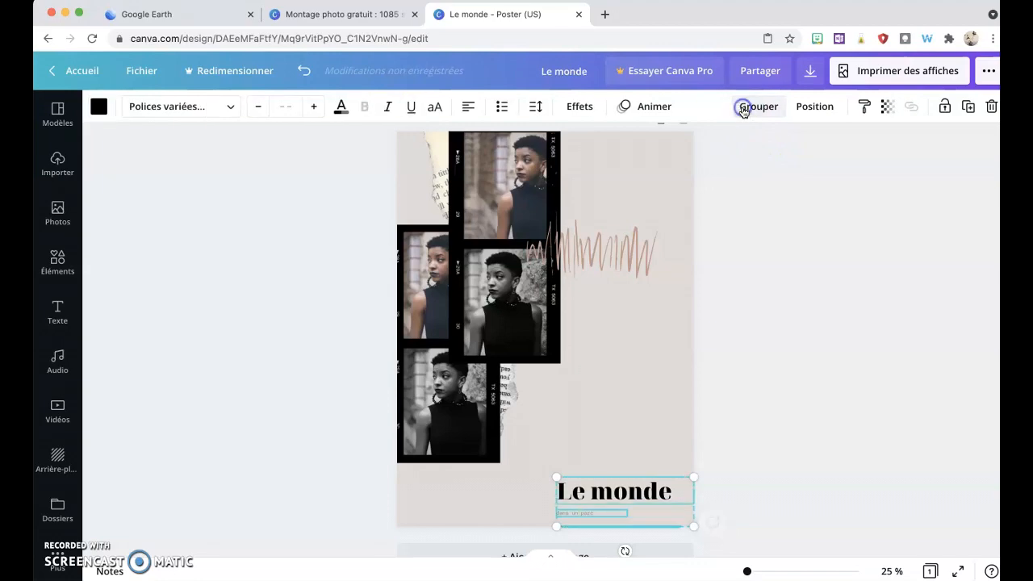
# Step: Move the small subtitle right so it sits centered under the 'Le monde' title
pyautogui.click(749, 484)
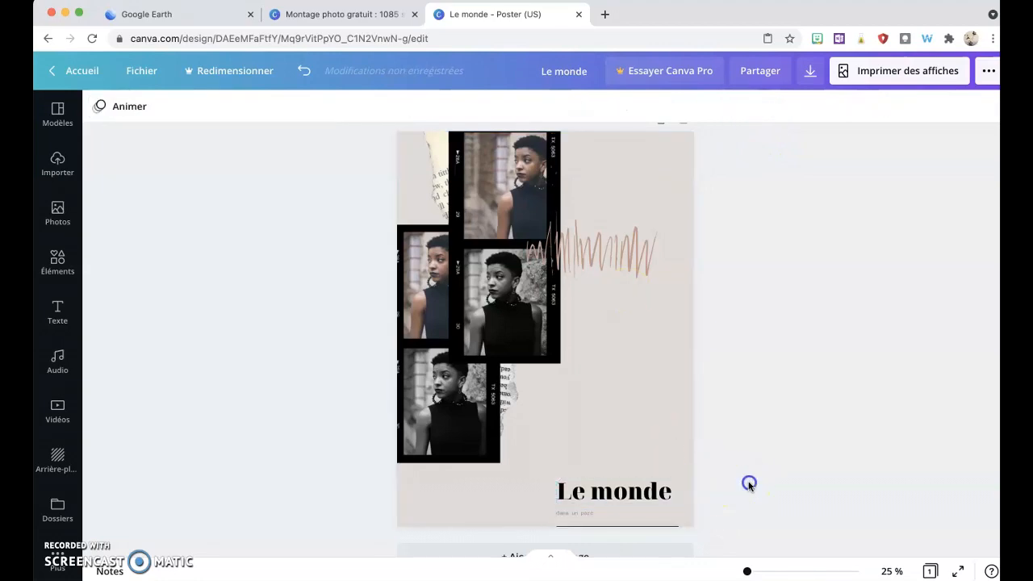
pyautogui.click(584, 512)
pyautogui.moveTo(585, 515); pyautogui.dragTo(638, 509)
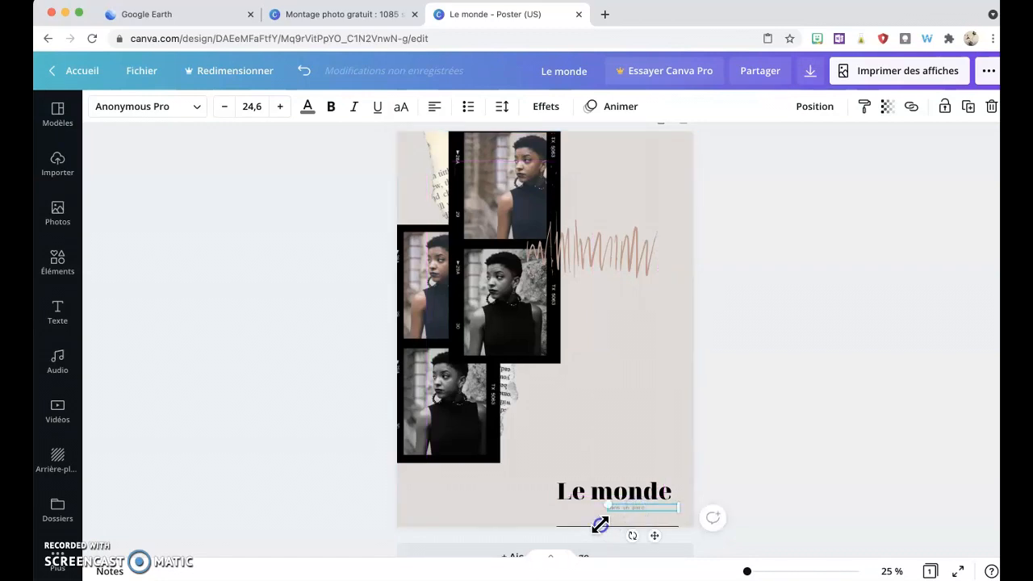
pyautogui.click(767, 480)
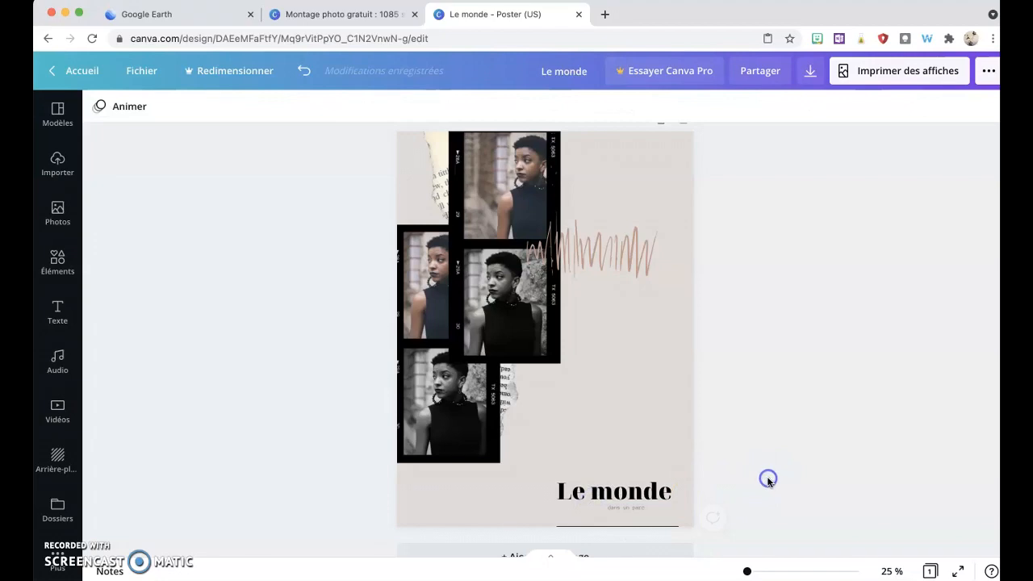
# Step: Select the title together with its subtitle and move both up slightly
pyautogui.click(593, 496)
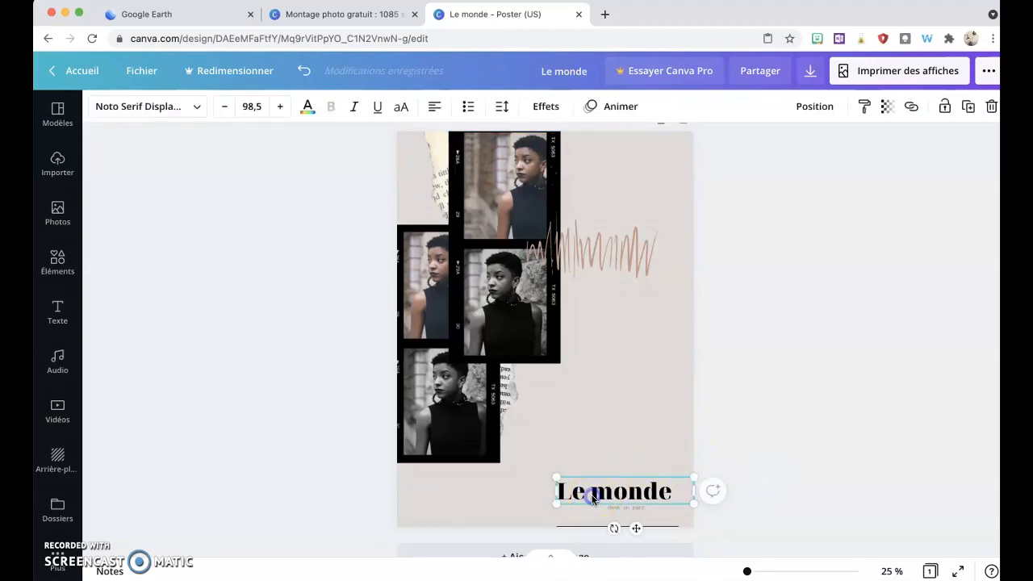
pyautogui.keyDown('shift'); pyautogui.click(611, 509); pyautogui.keyUp('shift')
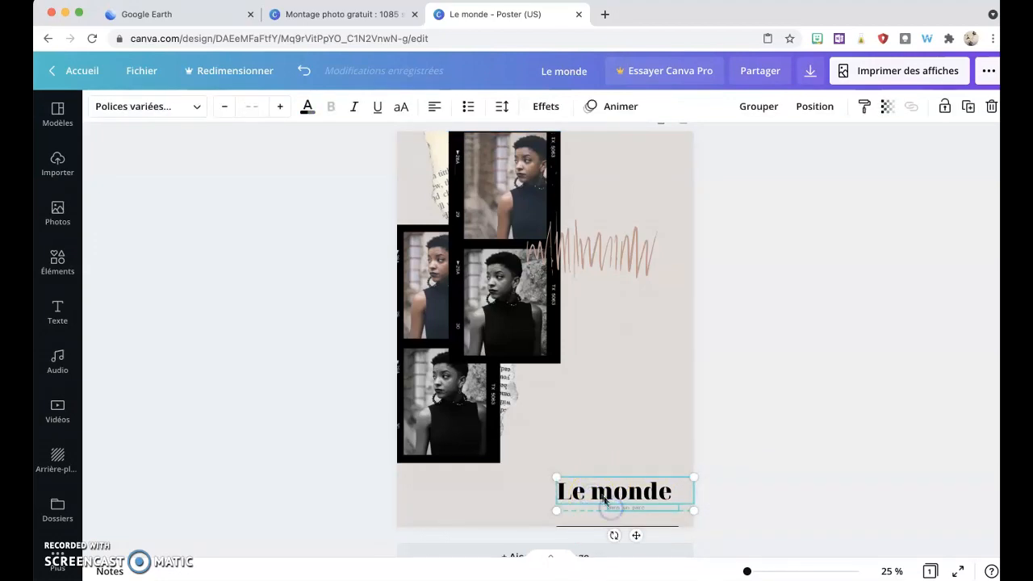
pyautogui.moveTo(602, 494); pyautogui.dragTo(602, 480)
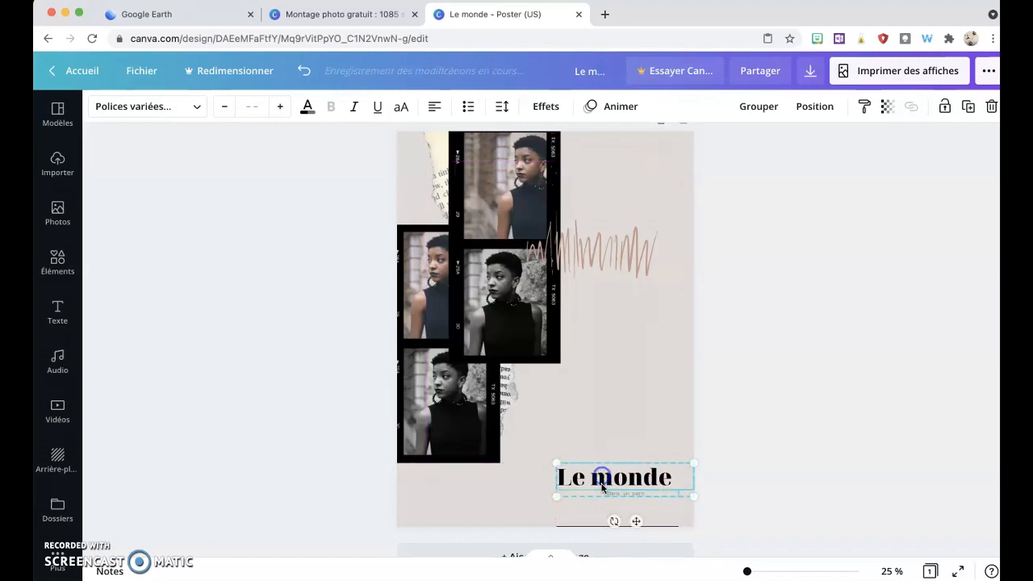
# Step: Nudge the horizontal rule up so it sits just below the subtitle
pyautogui.click(599, 528)
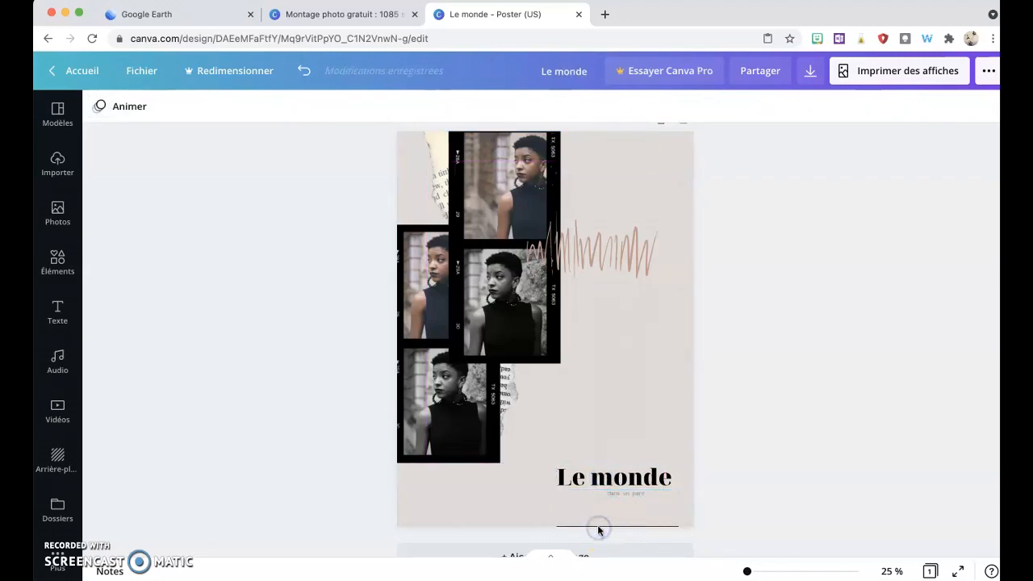
pyautogui.hotkey('shift', 'Up')
pyautogui.hotkey('shift', 'Up')
pyautogui.hotkey('shift', 'Up')
pyautogui.hotkey('shift', 'Up')
pyautogui.hotkey('shift', 'Up')
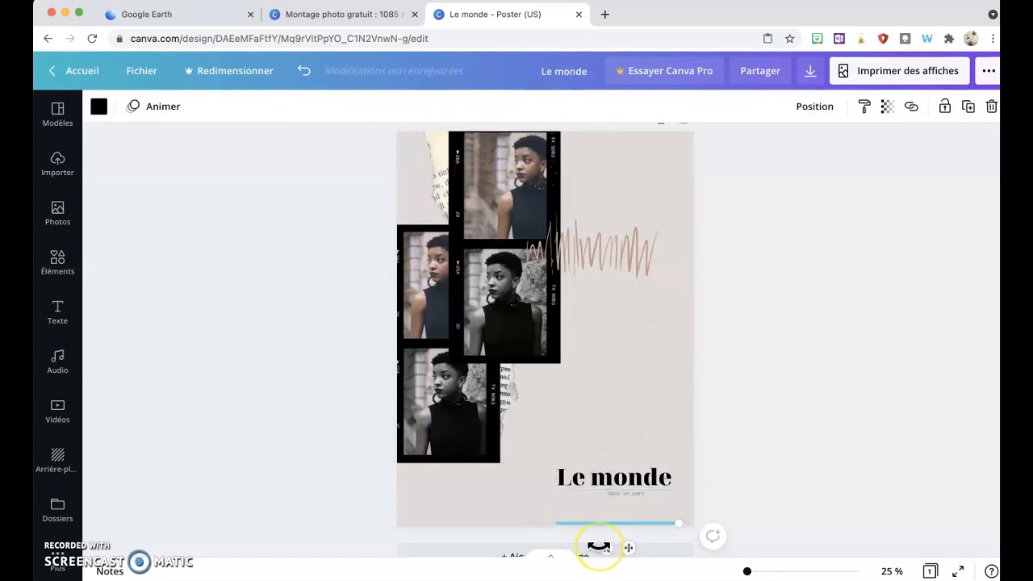
pyautogui.hotkey('shift', 'Up')
pyautogui.hotkey('shift', 'Up')
pyautogui.hotkey('shift', 'Up')
pyautogui.hotkey('shift', 'Up')
pyautogui.hotkey('shift', 'Up')
pyautogui.hotkey('shift', 'Up')
pyautogui.hotkey('shift', 'Up')
pyautogui.hotkey('shift', 'Up')
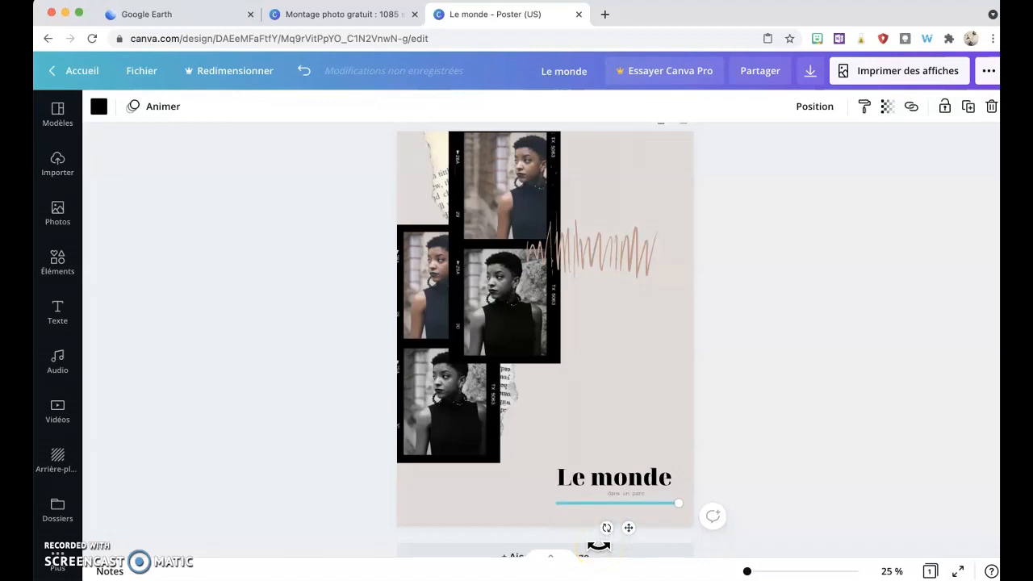
pyautogui.click(733, 461)
# Step: Select the title, subtitle and rule together and group them
pyautogui.click(547, 465)
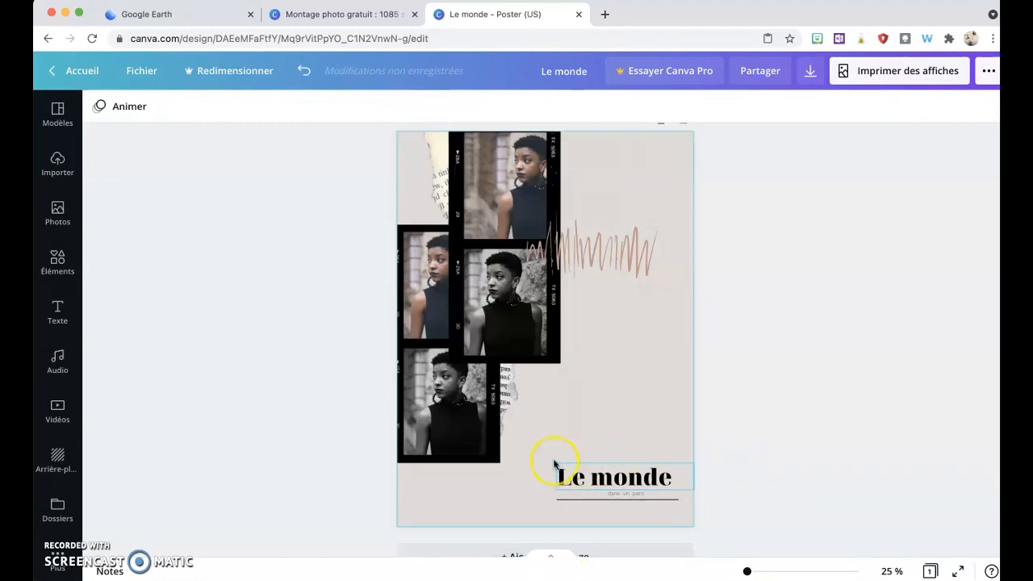
pyautogui.click(712, 456)
pyautogui.moveTo(725, 447); pyautogui.dragTo(550, 511)
pyautogui.click(761, 107)
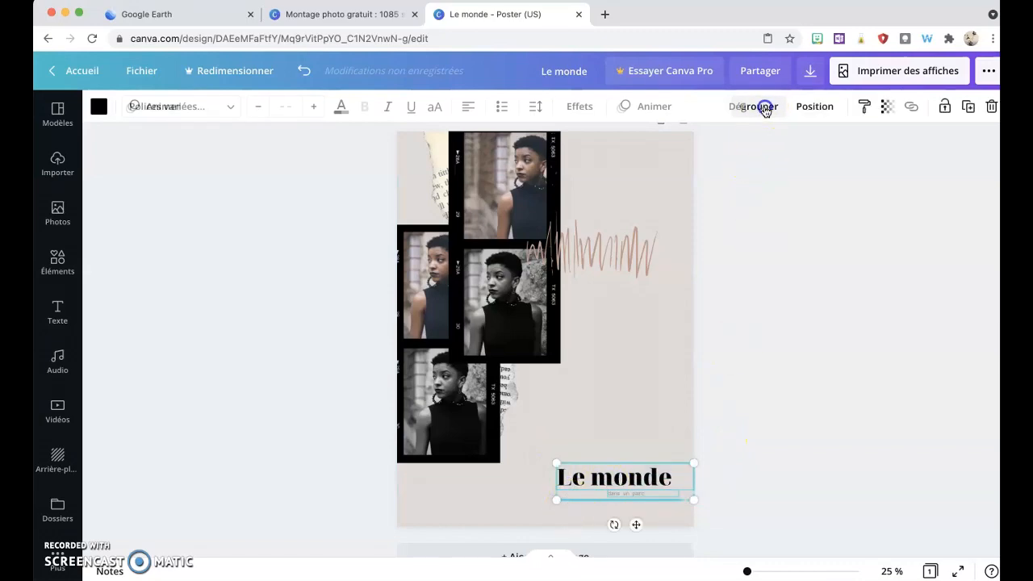
# Step: Move the grouped title block down slightly toward the poster's bottom edge
pyautogui.click(740, 395)
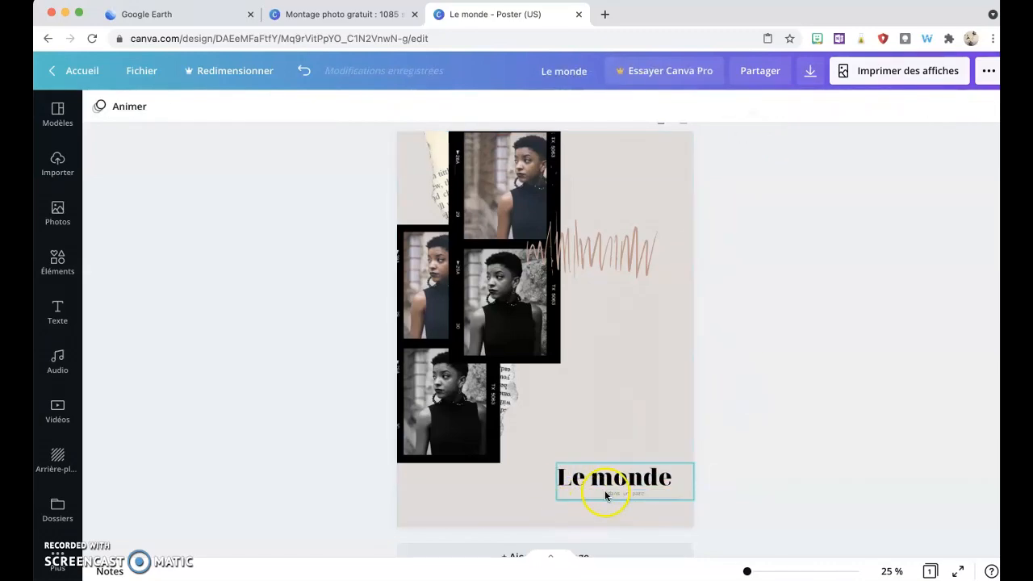
pyautogui.moveTo(605, 493); pyautogui.dragTo(605, 504)
pyautogui.click(794, 440)
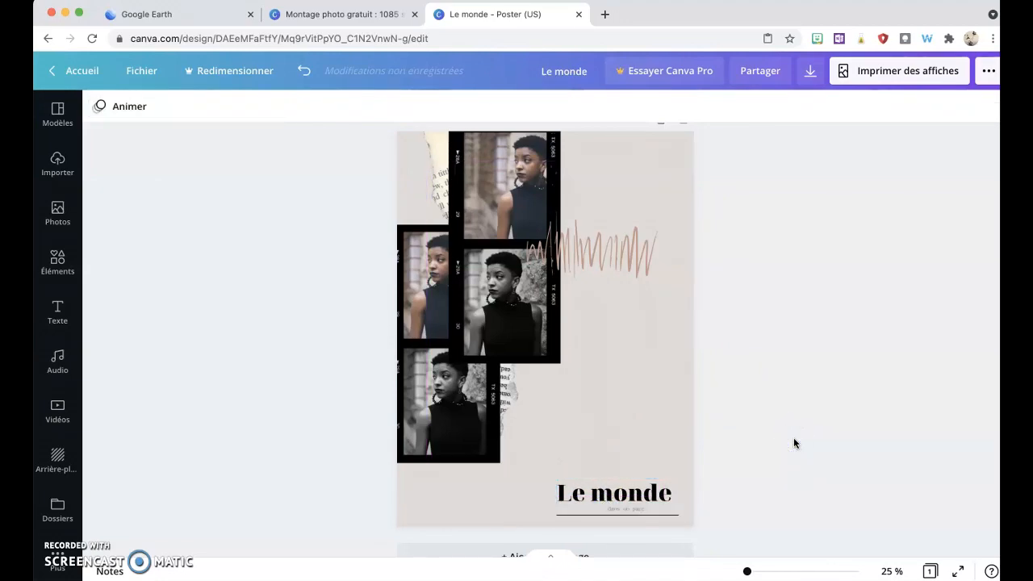
pyautogui.click(425, 283)
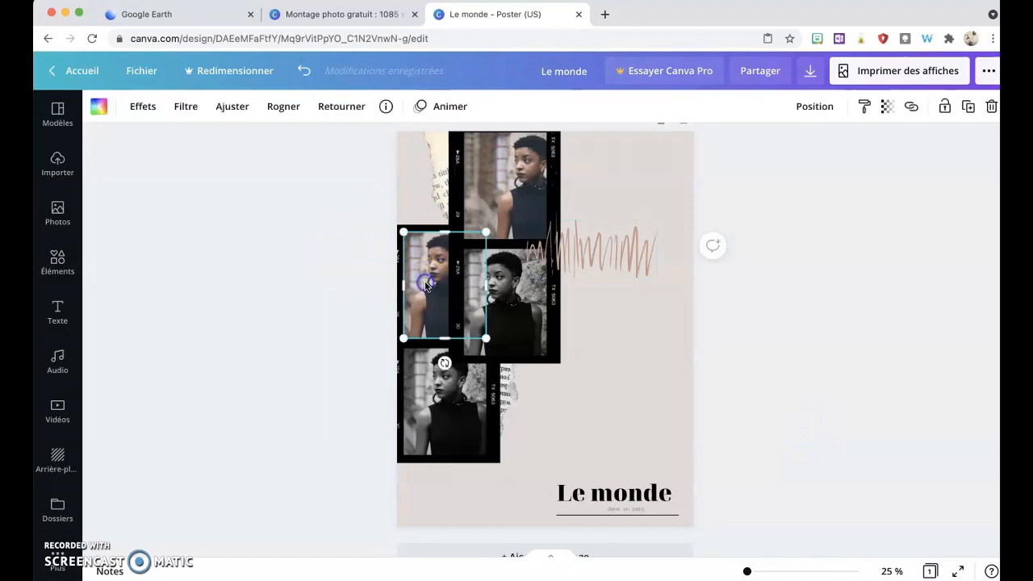
pyautogui.rightClick(427, 284)
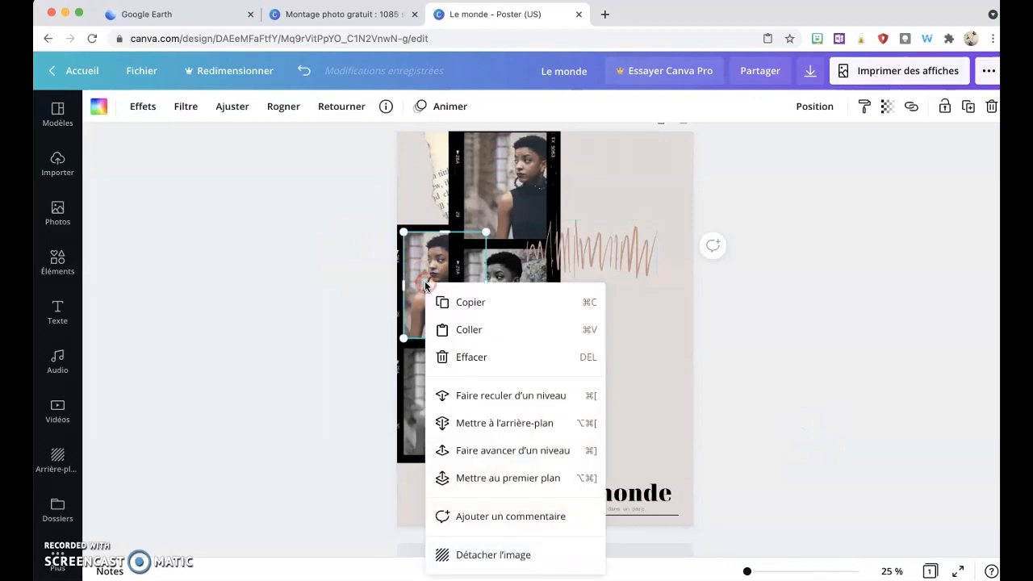
pyautogui.doubleClick(426, 285)
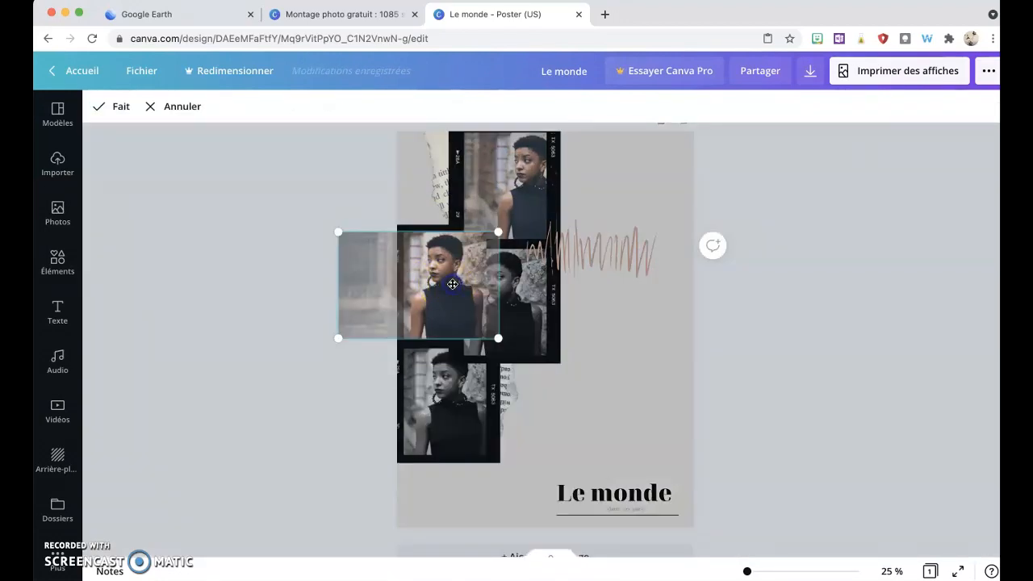
pyautogui.click(293, 253)
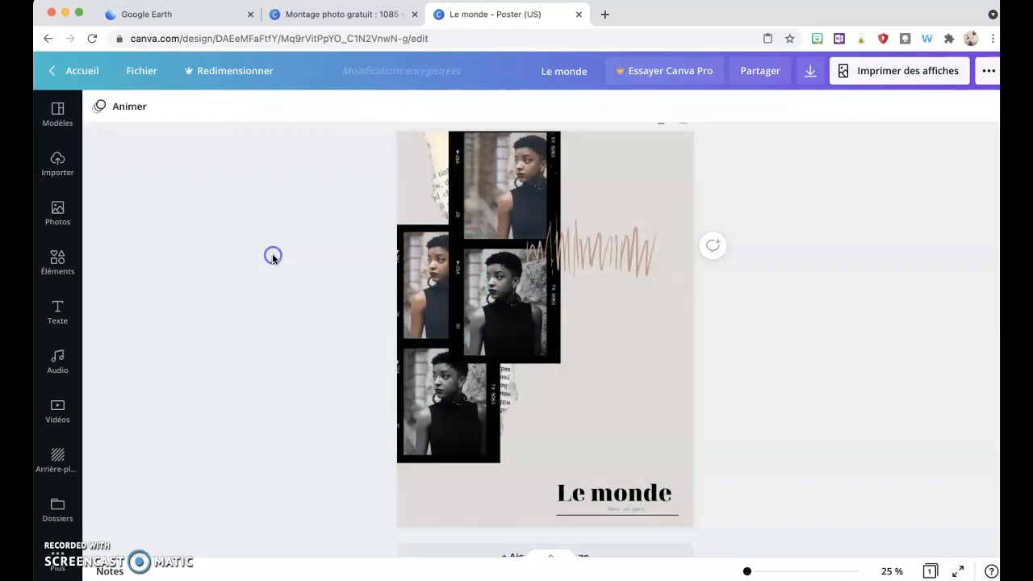
# Step: Replace the photo in the left film frame of the middle strip with an uploaded photo of the object
pyautogui.click(54, 165)
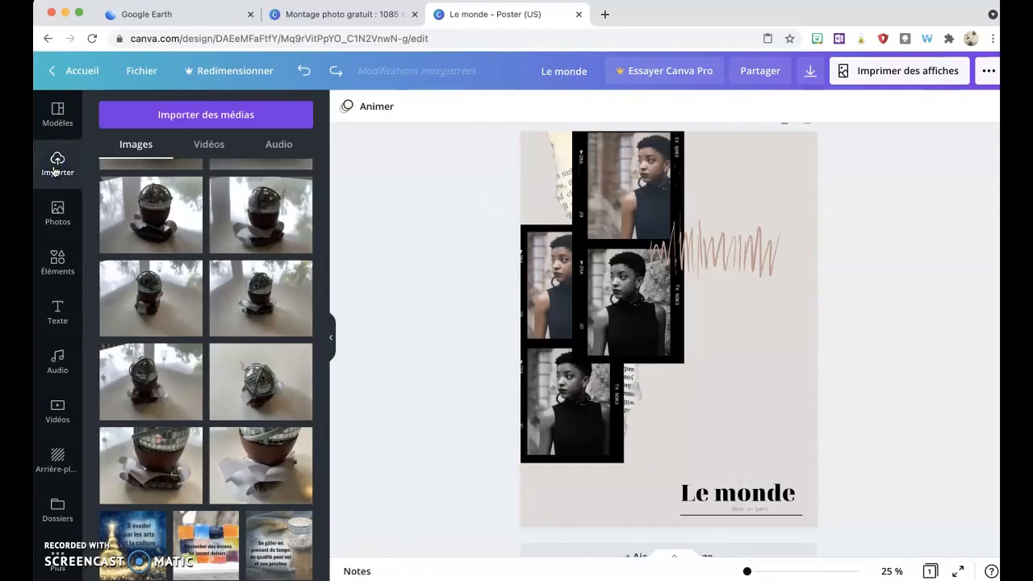
pyautogui.click(233, 299)
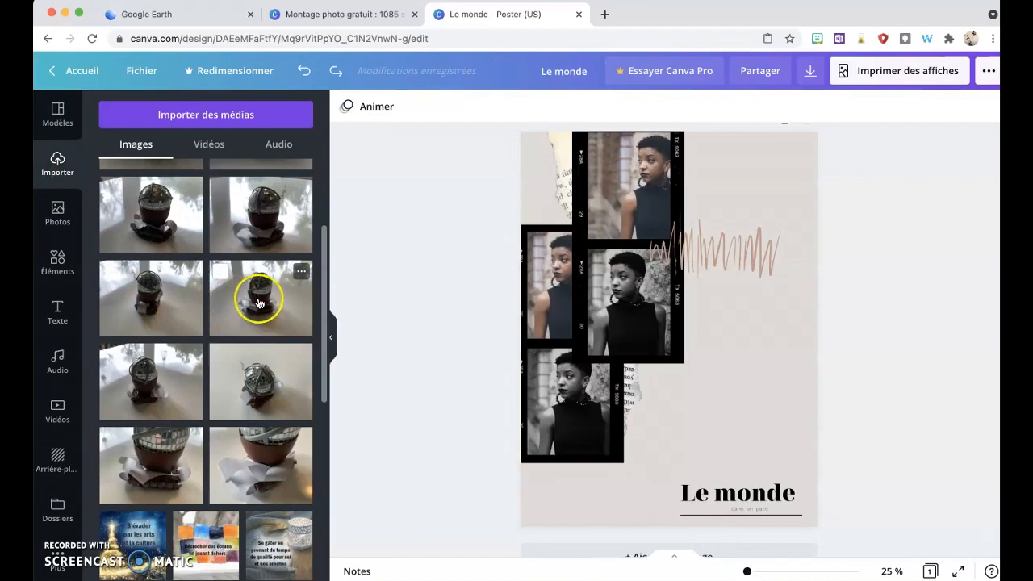
pyautogui.click(744, 370)
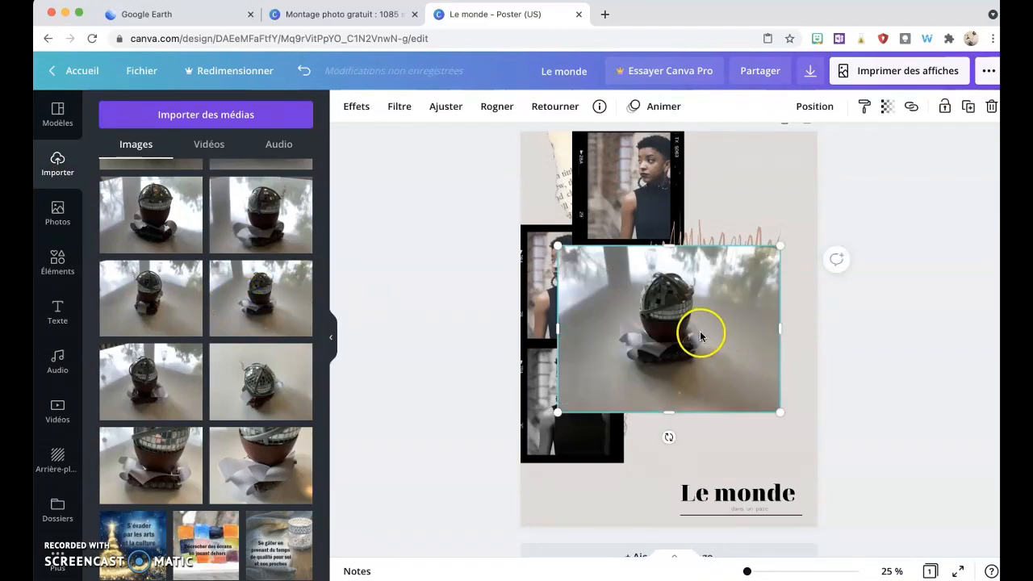
pyautogui.moveTo(699, 334); pyautogui.dragTo(569, 277)
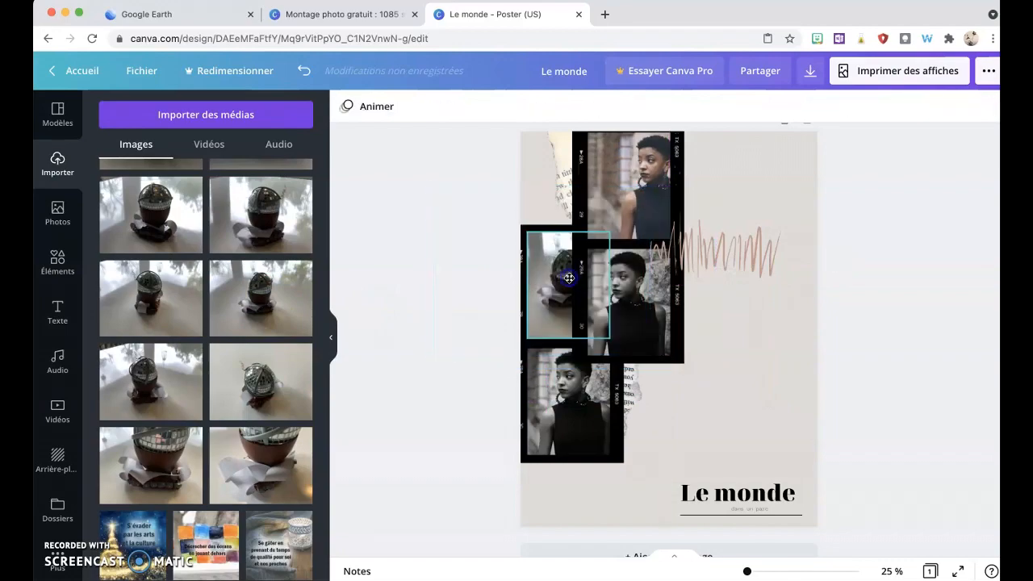
pyautogui.click(465, 347)
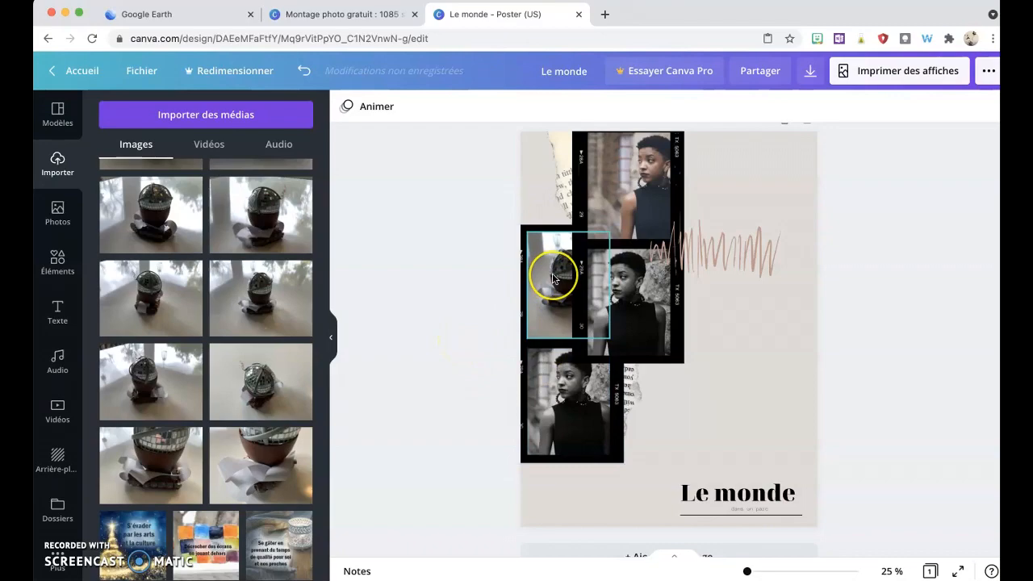
# Step: Upload three Desktop screenshots dated 2021-05-11 (13.02.27, 13.02.00, 13.01.41) to the media library
pyautogui.click(552, 278)
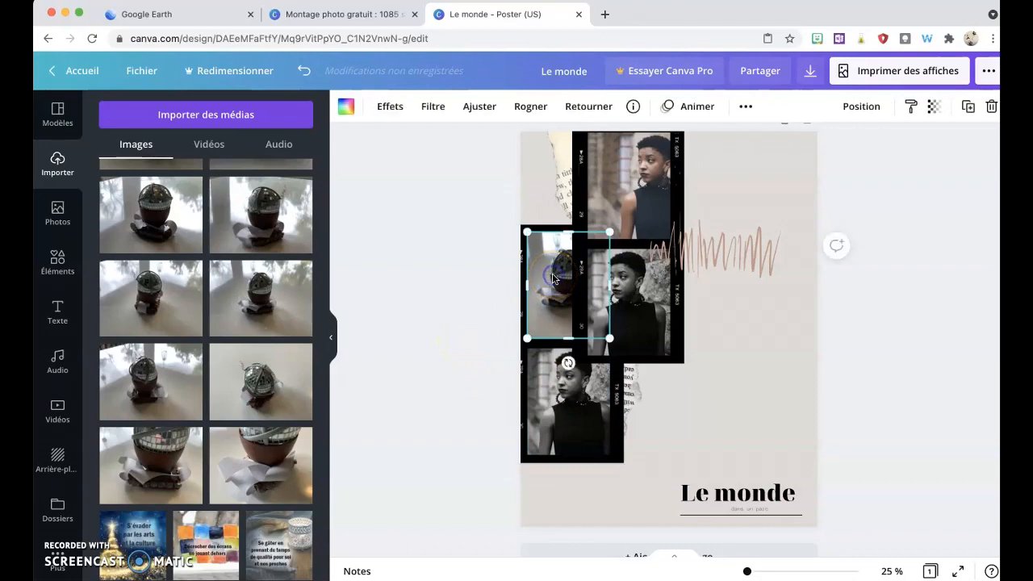
pyautogui.click(193, 126)
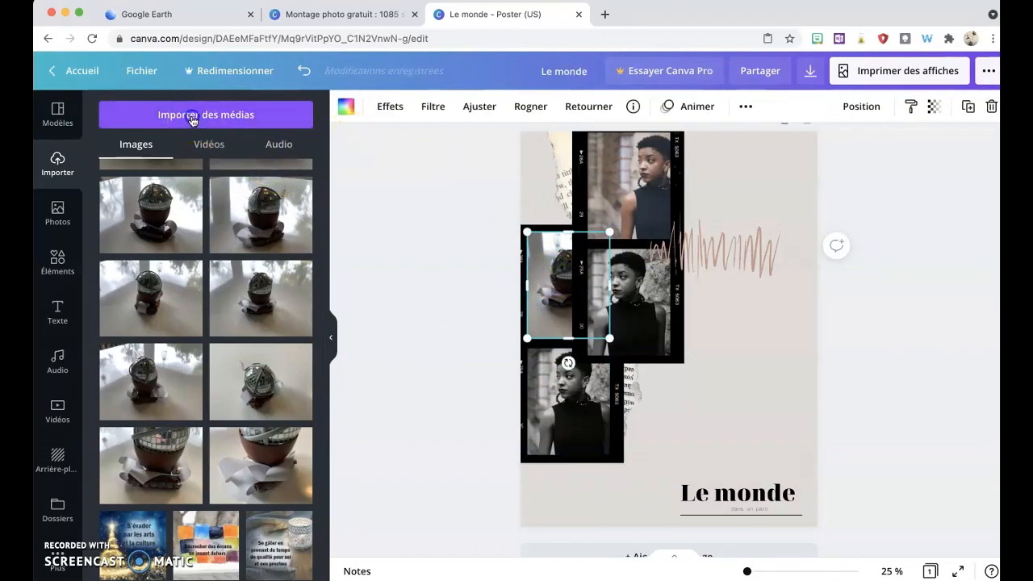
pyautogui.click(120, 188)
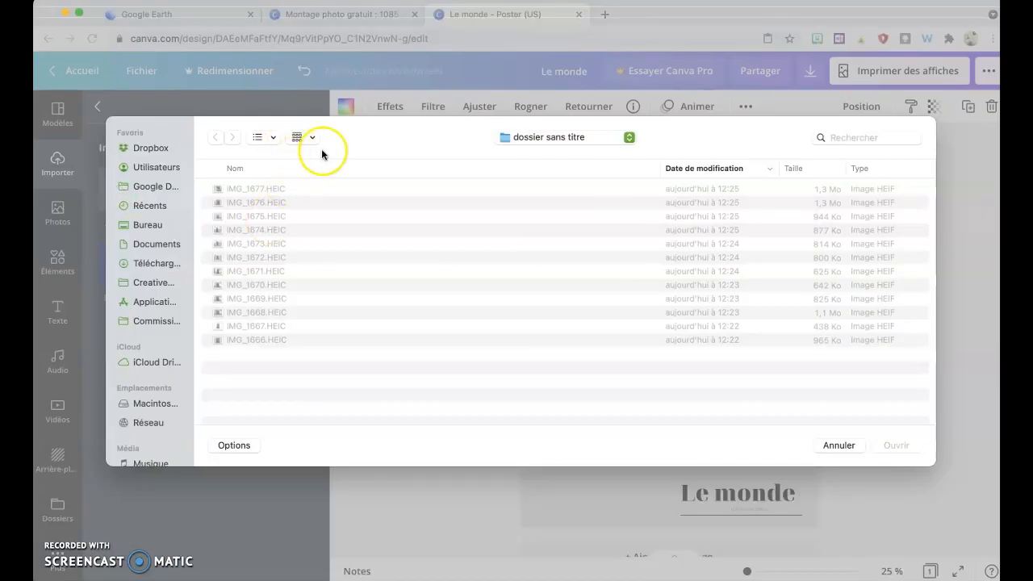
pyautogui.click(515, 139)
pyautogui.click(517, 156)
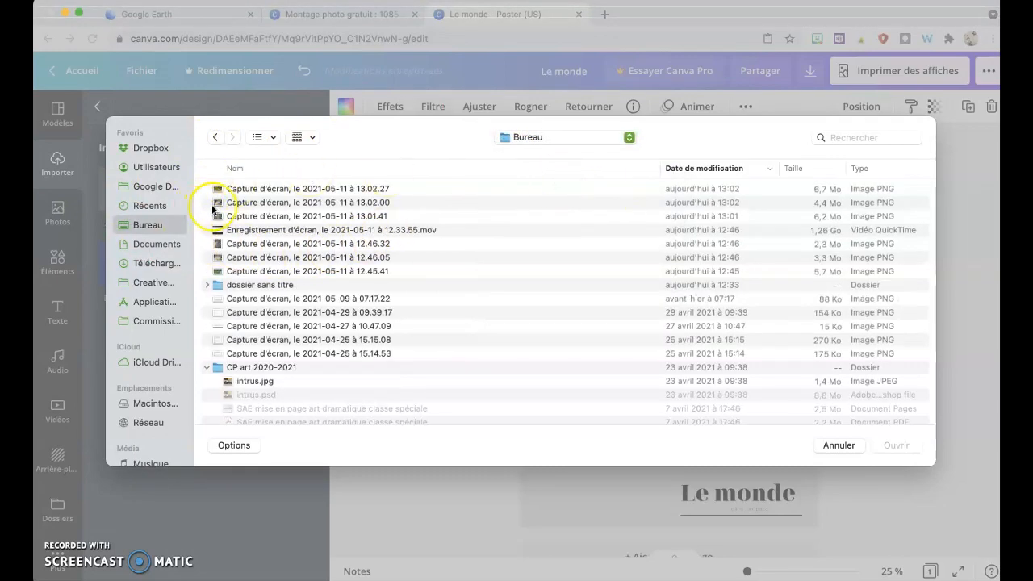
pyautogui.click(215, 202)
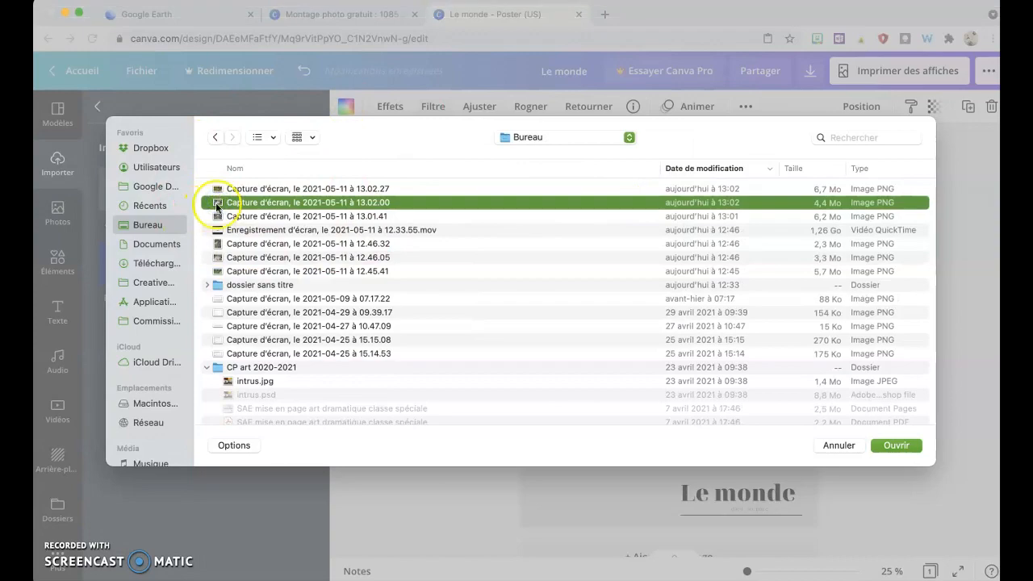
pyautogui.press('Down')
pyautogui.keyDown('shift'); pyautogui.click(216, 202); pyautogui.keyUp('shift')
pyautogui.keyDown('shift'); pyautogui.click(213, 191); pyautogui.keyUp('shift')
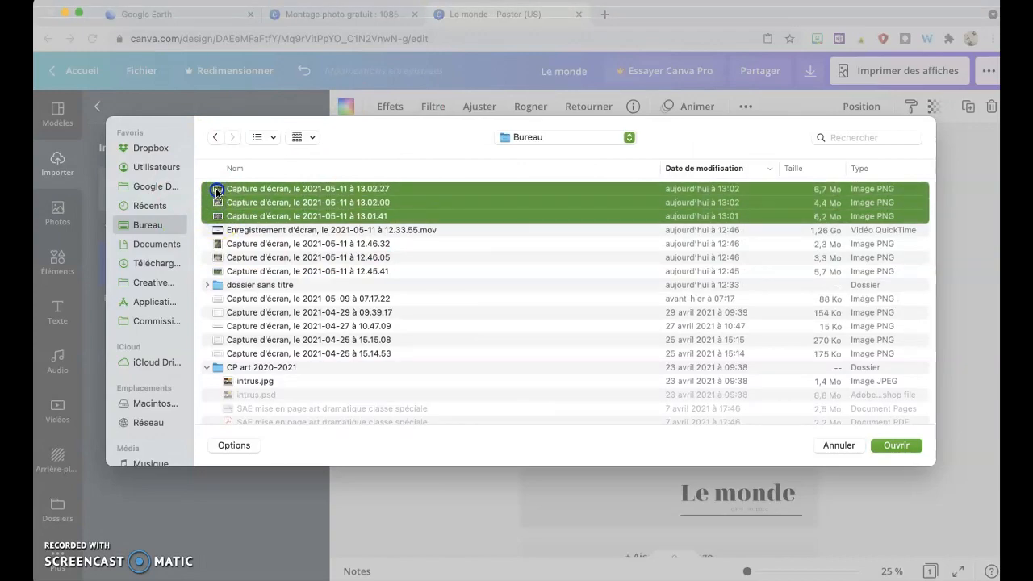
pyautogui.click(895, 445)
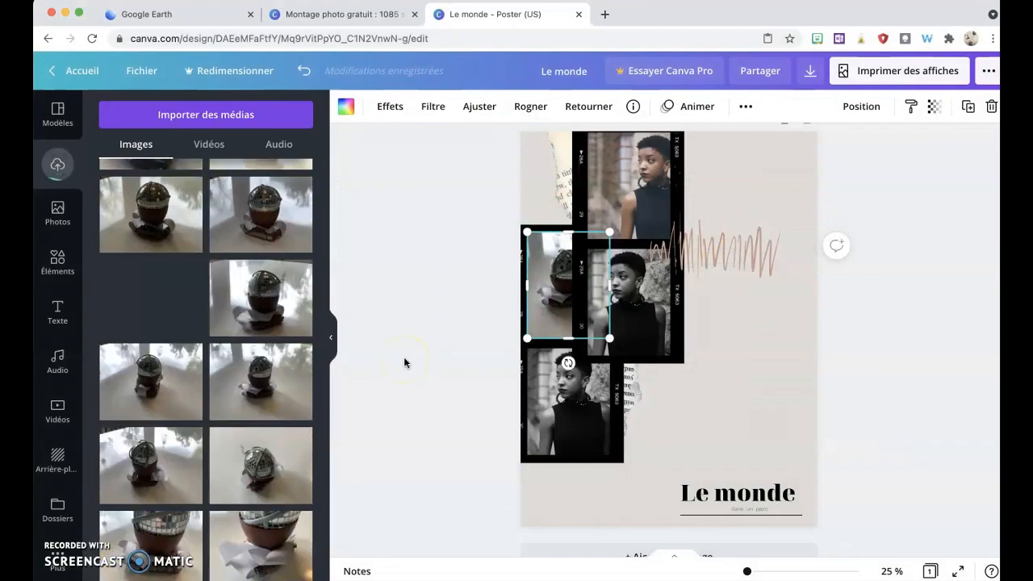
# Step: Drop the uploaded aerial map image into the left film frame of the middle strip
pyautogui.scroll(3, 157, 325)
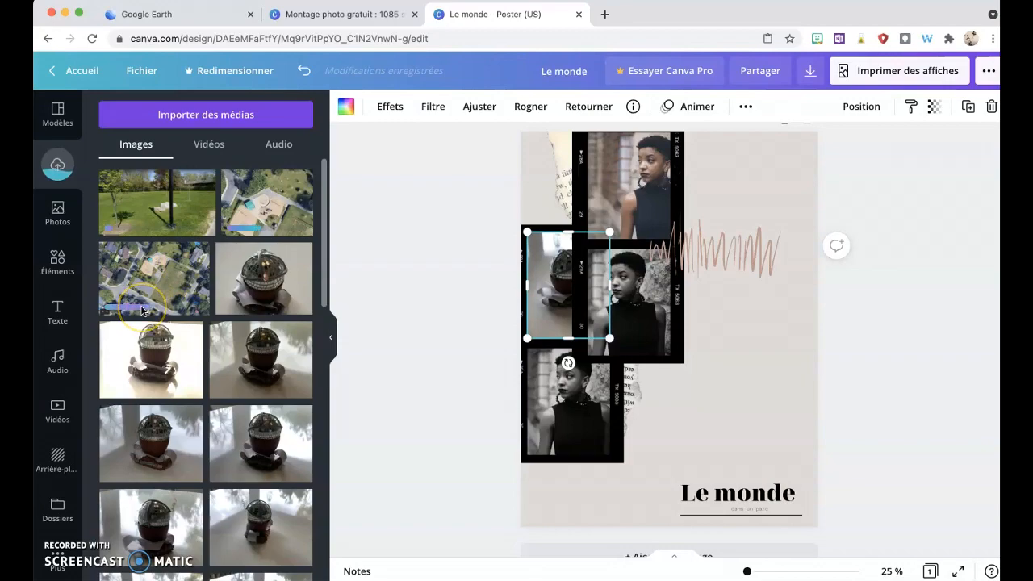
pyautogui.click(165, 278)
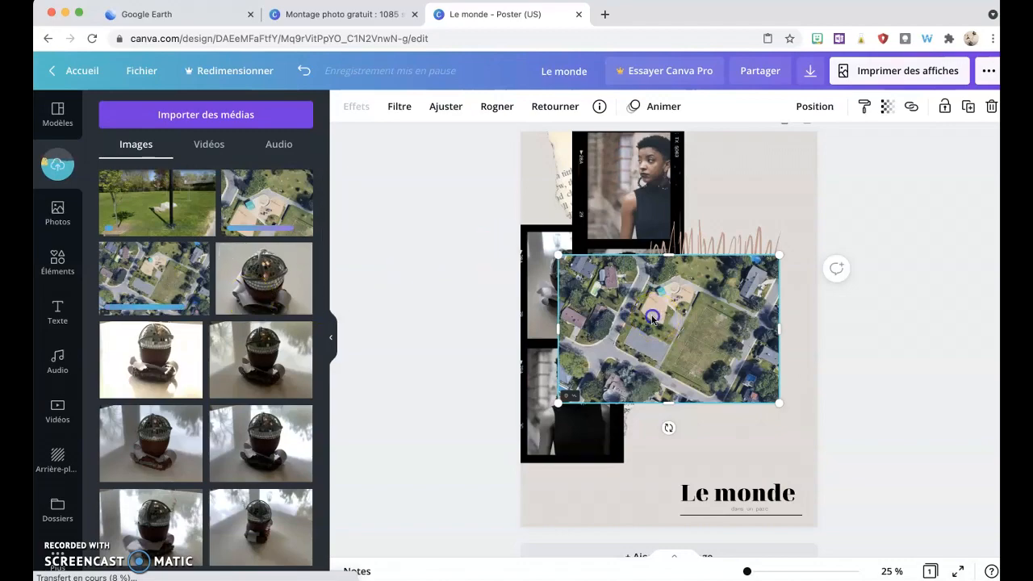
pyautogui.moveTo(653, 315); pyautogui.dragTo(538, 257)
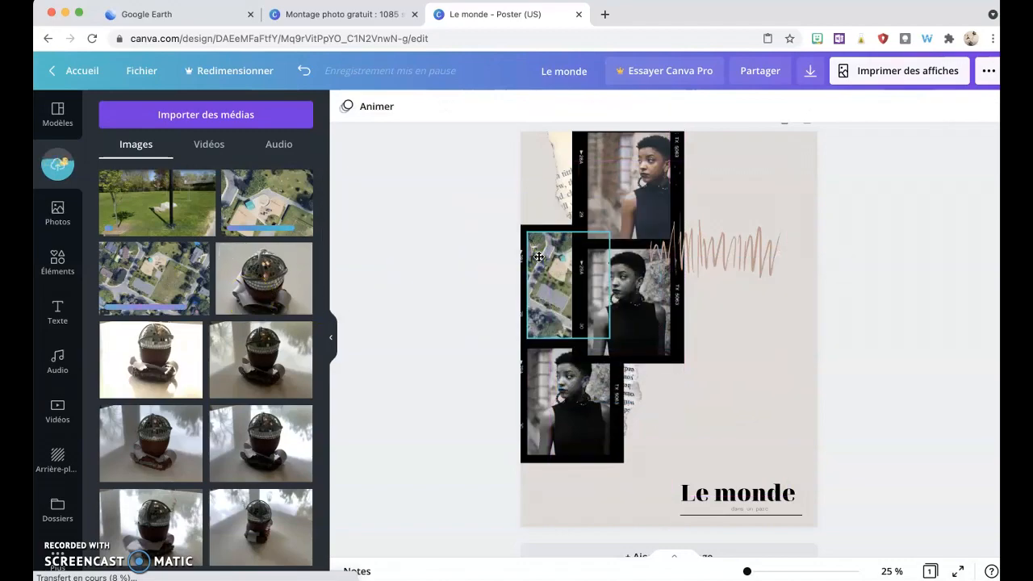
# Step: Select the brown scribble decoration and lock it in place
pyautogui.click(733, 262)
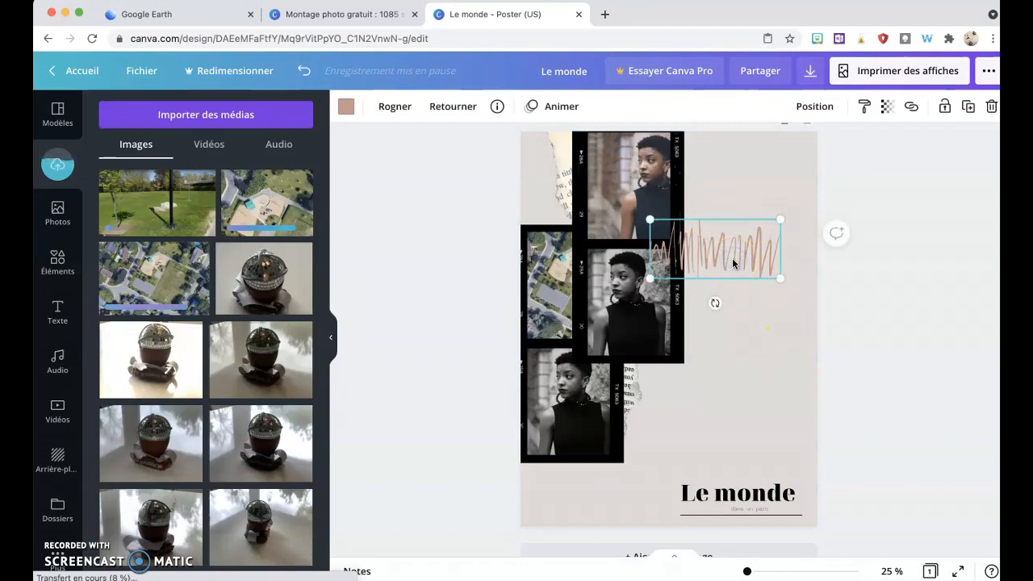
pyautogui.click(945, 106)
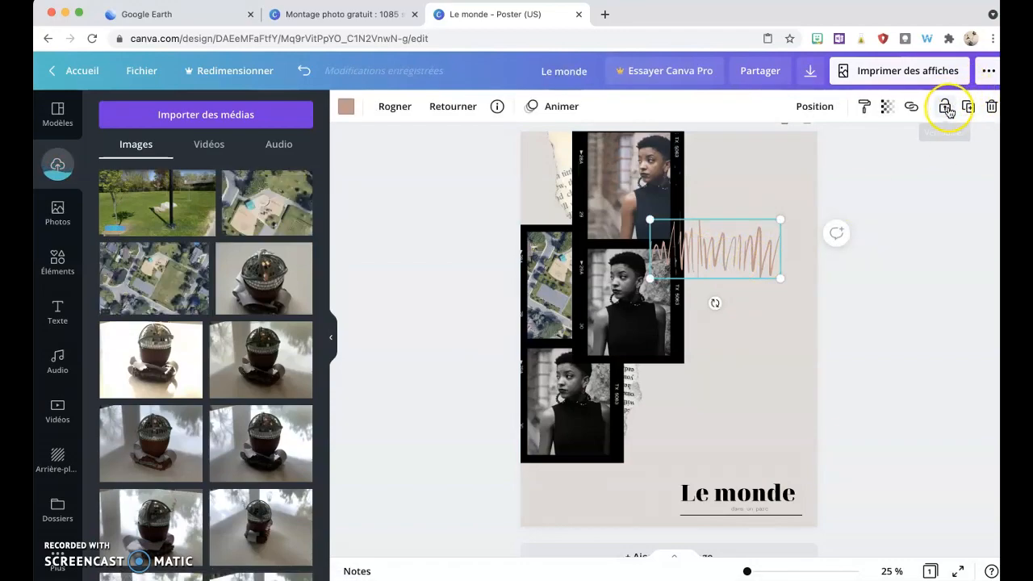
pyautogui.click(948, 107)
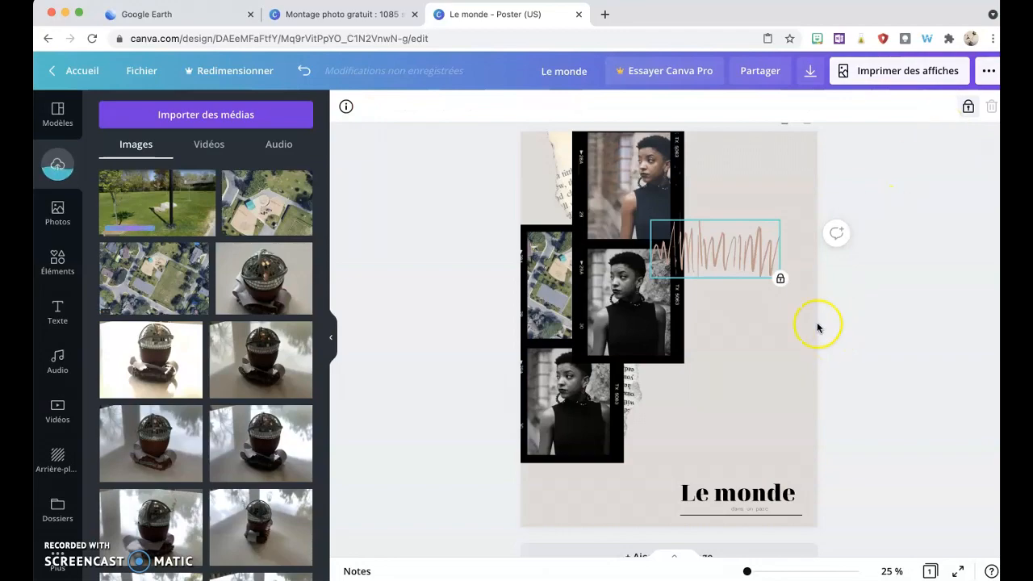
# Step: Move the two-portrait film strip across to the right side of the poster
pyautogui.moveTo(704, 385)
pyautogui.mouseDown()
pyautogui.moveTo(656, 145)
pyautogui.moveTo(668, 152)
pyautogui.moveTo(631, 172)
pyautogui.moveTo(675, 194)
pyautogui.mouseUp()
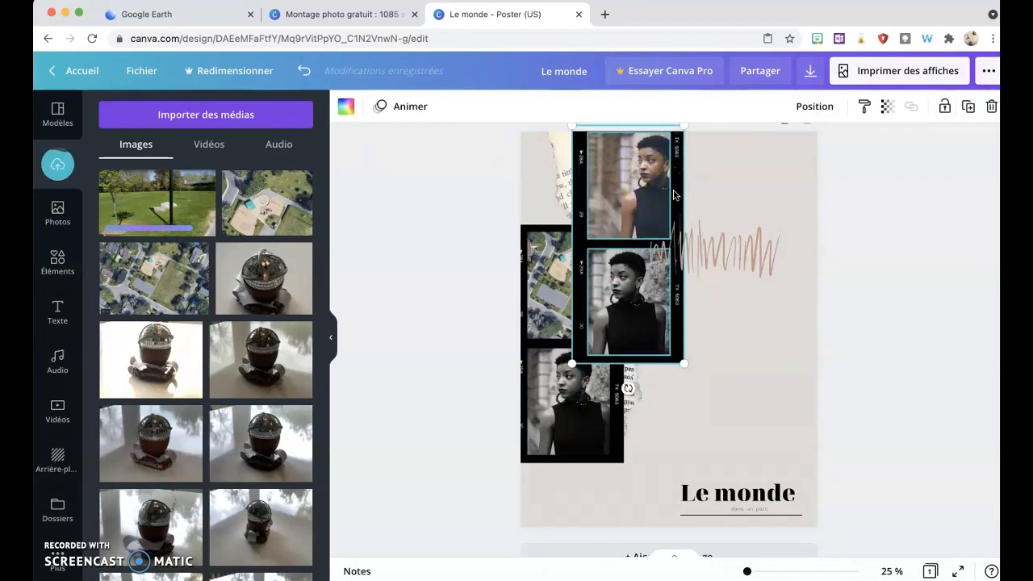
pyautogui.press('Right')
pyautogui.press('Right')
pyautogui.press('Right')
pyautogui.press('Right')
pyautogui.press('Right')
pyautogui.press('Right')
pyautogui.press('Right')
pyautogui.press('Right')
pyautogui.press('Right')
pyautogui.press('Right')
pyautogui.press('Right')
pyautogui.press('Right')
pyautogui.press('Right')
pyautogui.press('Right')
pyautogui.press('Right')
pyautogui.press('Right')
pyautogui.press('Right')
pyautogui.press('Right')
pyautogui.press('Right')
pyautogui.press('Right')
pyautogui.press('Right')
pyautogui.press('Right')
pyautogui.press('Right')
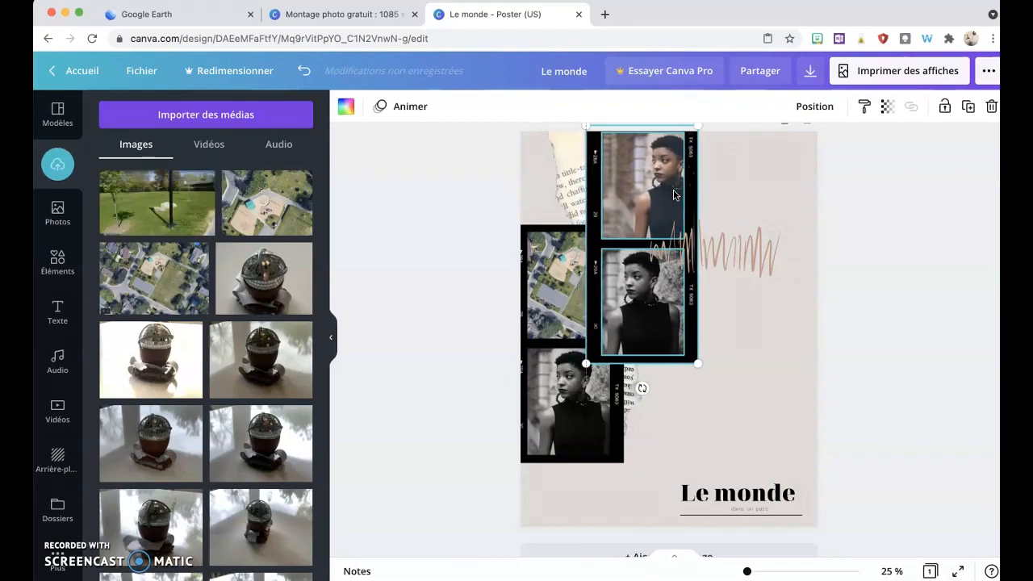
pyautogui.press('Right')
pyautogui.press('Right')
pyautogui.press('Right')
pyautogui.press('Right')
pyautogui.press('Right')
pyautogui.press('Right')
pyautogui.press('Right')
pyautogui.press('Right')
pyautogui.press('Right')
pyautogui.press('Right')
pyautogui.press('Right')
pyautogui.press('Right')
pyautogui.press('Right')
pyautogui.press('Right')
pyautogui.press('Right')
pyautogui.press('Right')
pyautogui.press('Right')
pyautogui.press('Right')
pyautogui.press('Right')
pyautogui.press('Right')
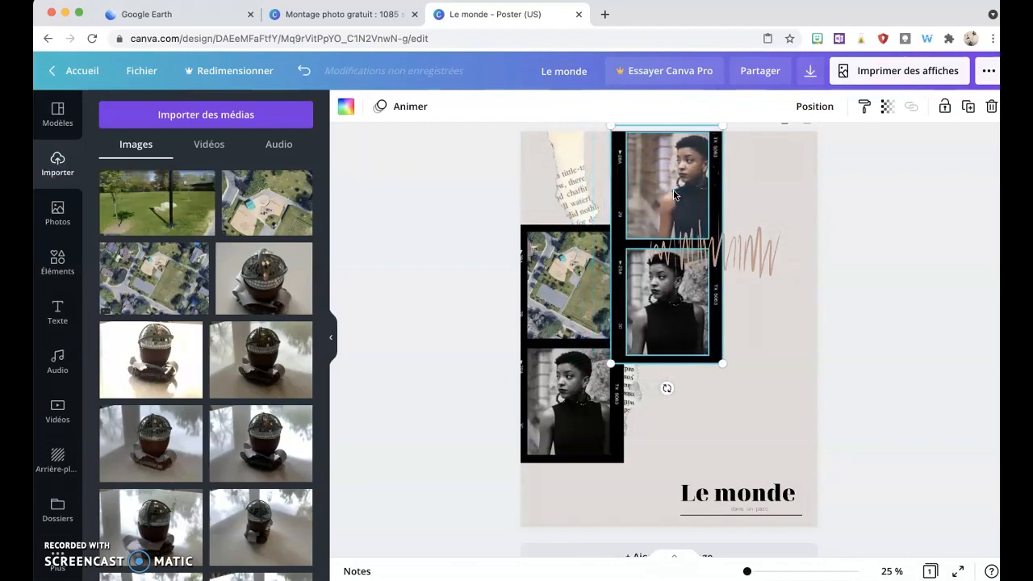
pyautogui.press('Right')
pyautogui.press('Right')
pyautogui.press('Right')
pyautogui.press('Right')
pyautogui.press('Right')
pyautogui.press('Right')
pyautogui.press('Right')
pyautogui.press('Right')
pyautogui.press('Right')
pyautogui.press('Right')
pyautogui.press('Right')
pyautogui.press('Right')
pyautogui.press('Right')
pyautogui.press('Right')
pyautogui.press('Right')
pyautogui.press('Right')
pyautogui.press('Right')
pyautogui.press('Right')
pyautogui.press('Right')
pyautogui.press('Right')
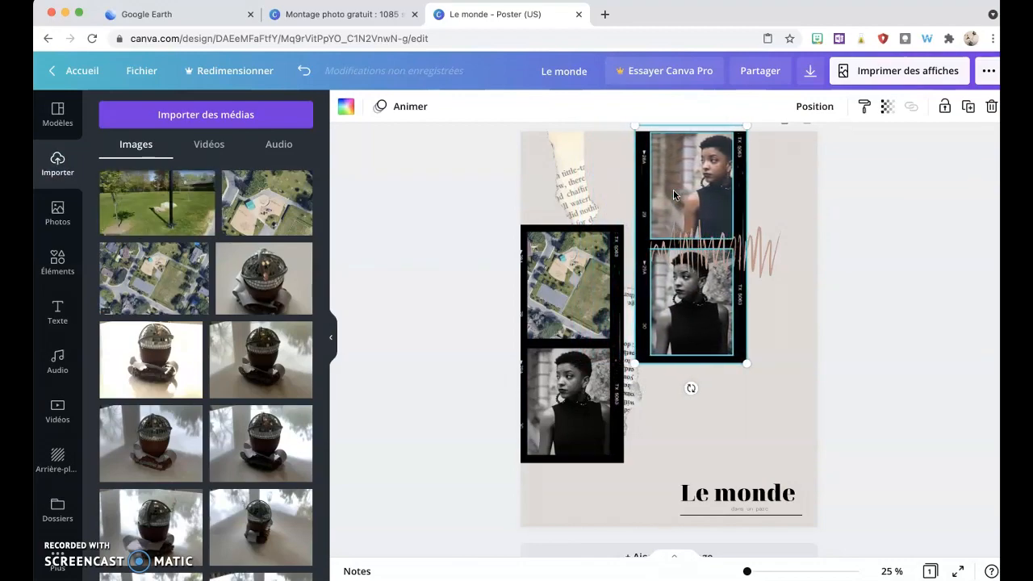
pyautogui.press('Right')
pyautogui.press('Right')
pyautogui.press('Right')
pyautogui.press('Right')
pyautogui.press('Right')
pyautogui.press('Right')
pyautogui.press('Right')
pyautogui.press('Right')
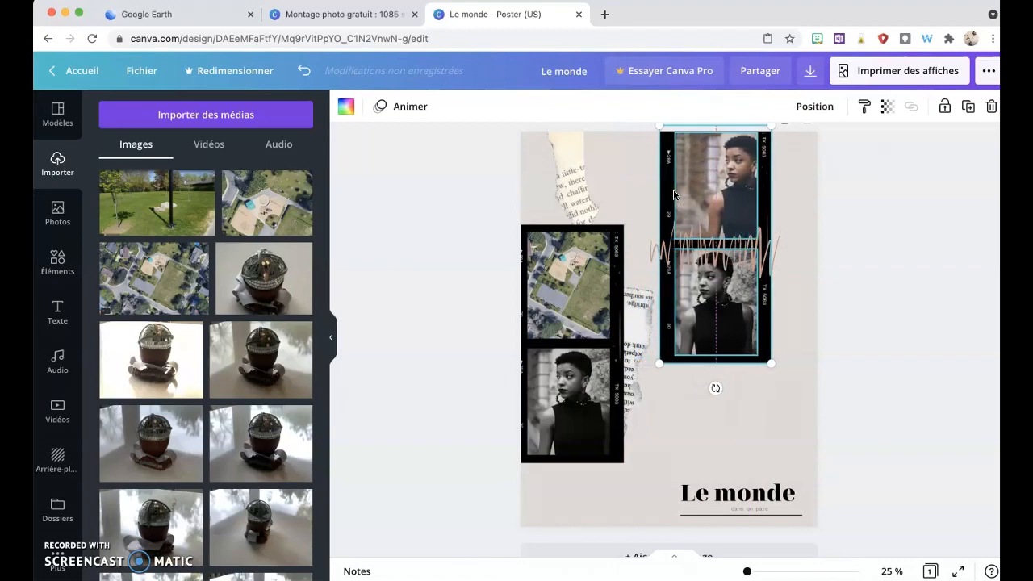
# Step: Lock the torn newspaper pieces at the top and in the middle of the collage in place
pyautogui.click(572, 155)
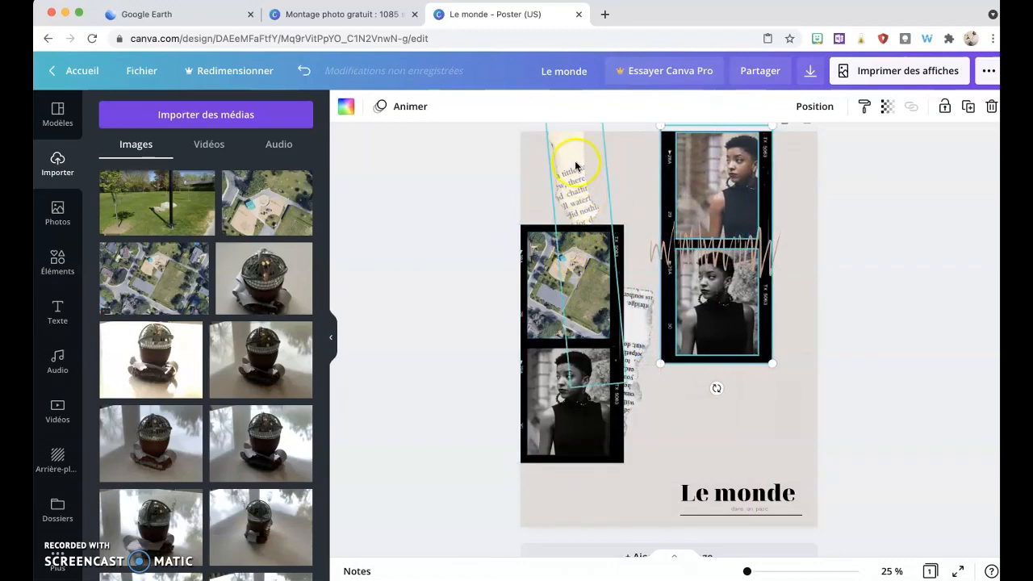
pyautogui.click(943, 108)
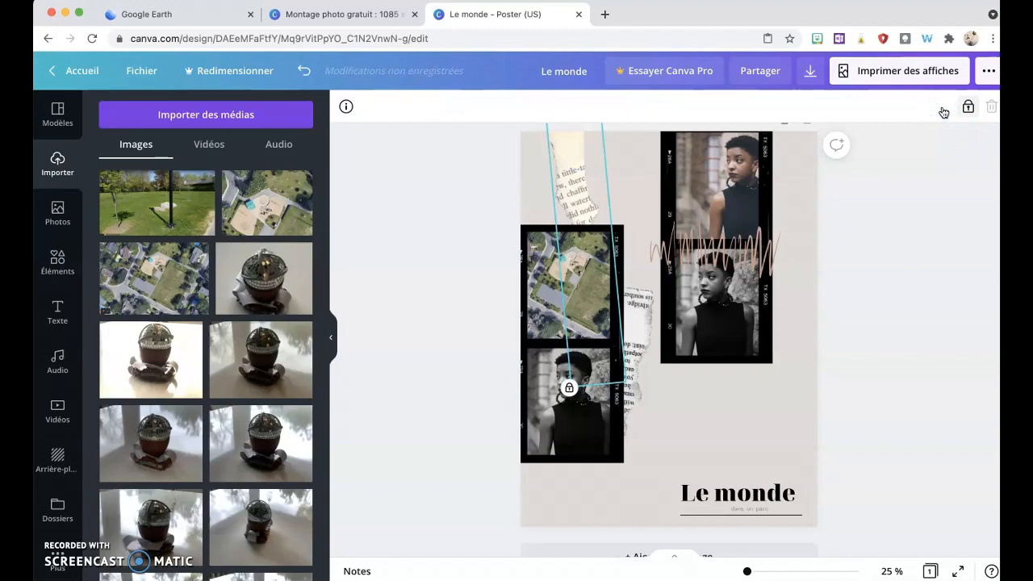
pyautogui.click(891, 237)
pyautogui.click(630, 320)
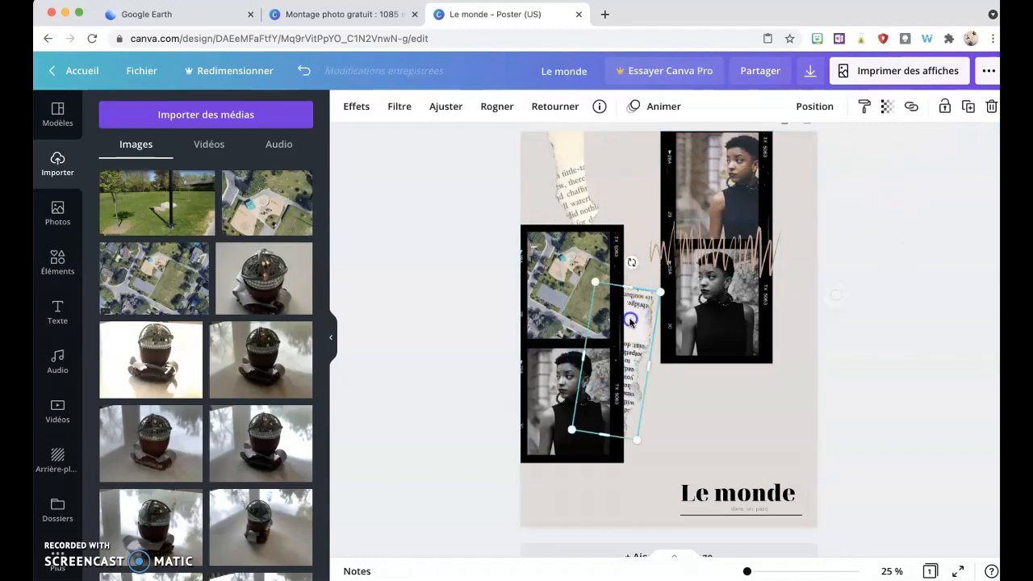
pyautogui.click(943, 107)
pyautogui.click(903, 224)
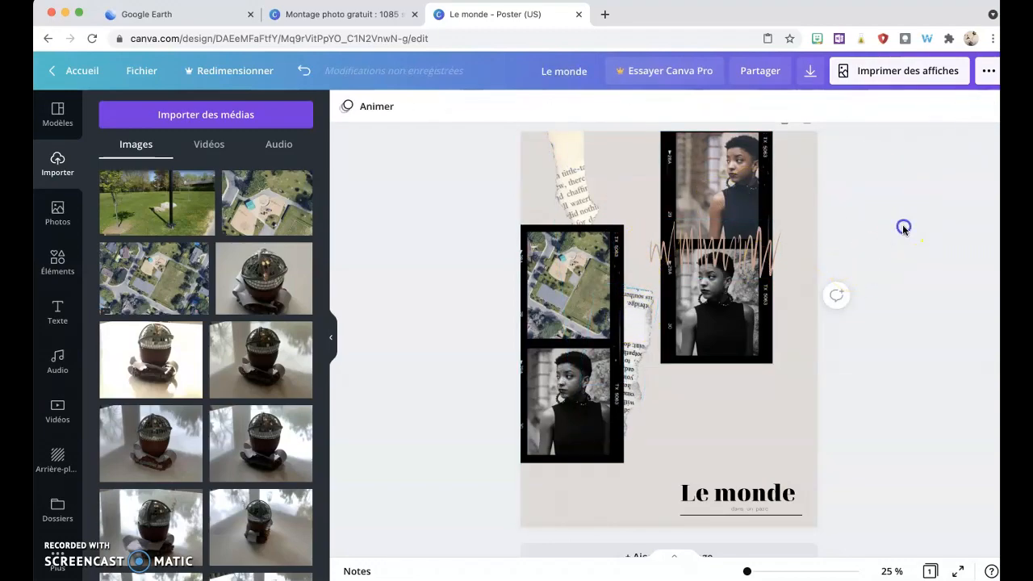
# Step: Copy the left film strip containing the aerial map and paste a duplicate onto the poster
pyautogui.moveTo(637, 337); pyautogui.dragTo(636, 291)
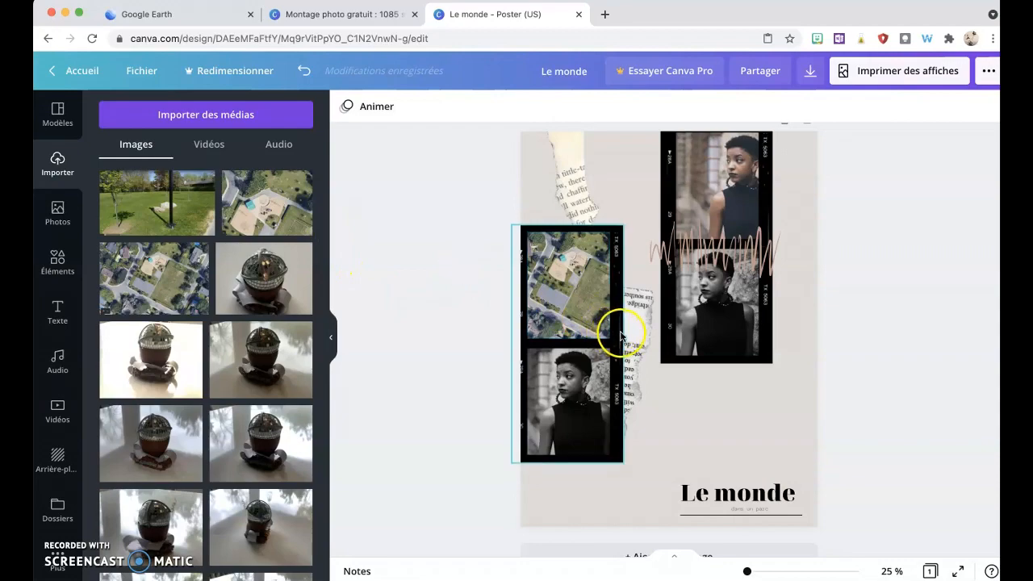
pyautogui.moveTo(477, 210); pyautogui.dragTo(628, 471)
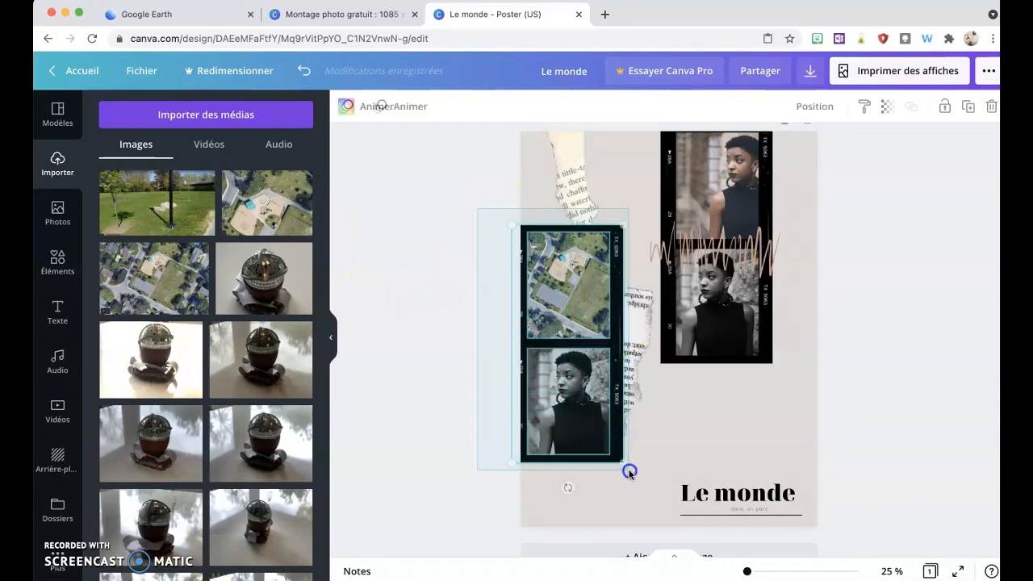
pyautogui.rightClick(608, 326)
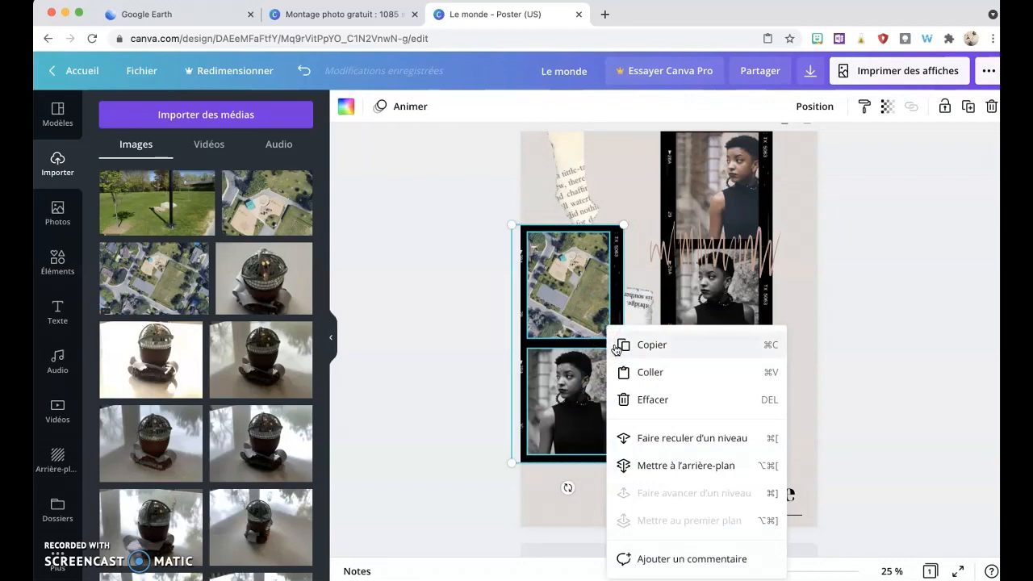
pyautogui.click(619, 347)
pyautogui.click(662, 426)
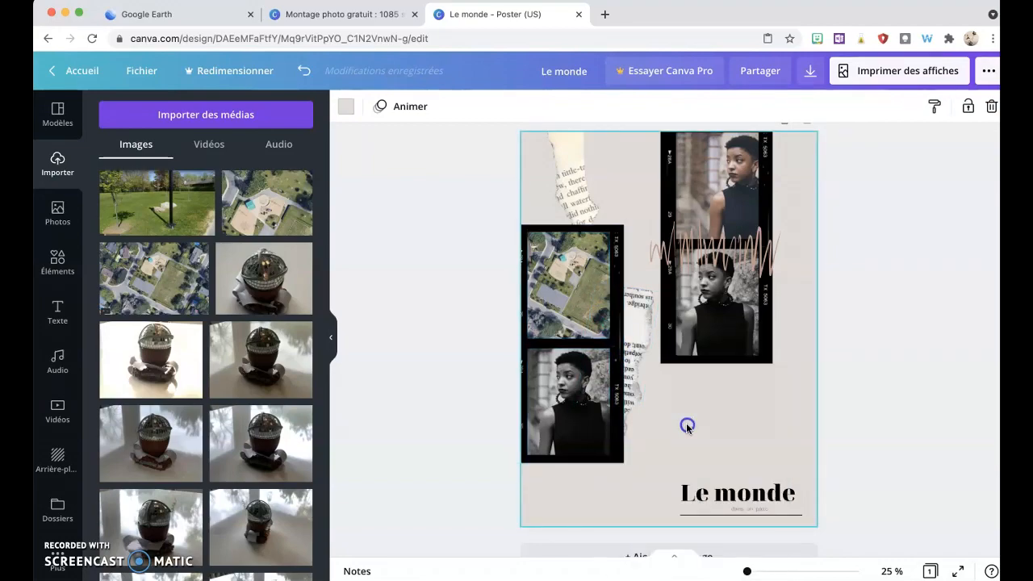
pyautogui.rightClick(686, 423)
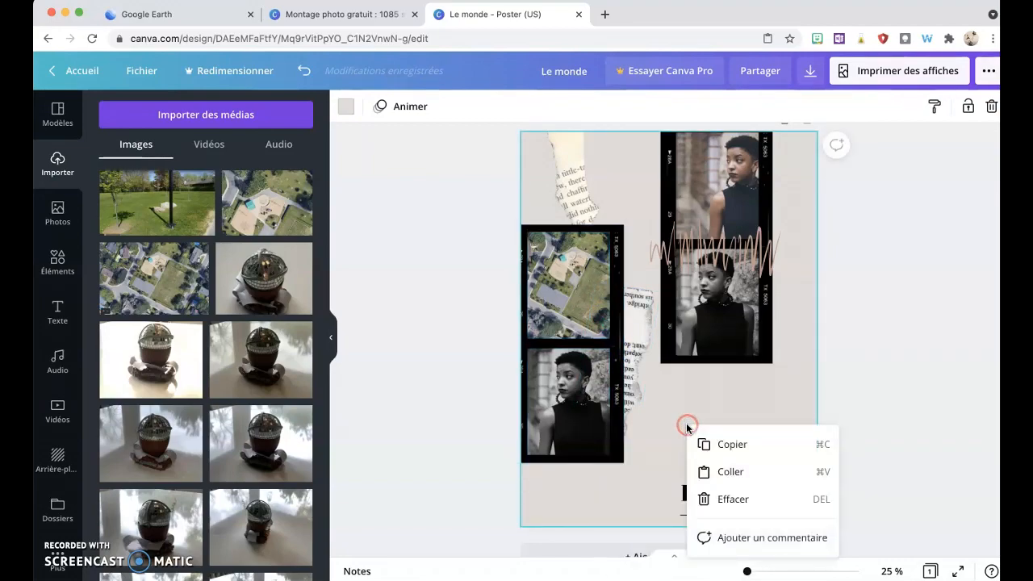
pyautogui.click(708, 471)
# Step: Rotate the pasted film strip, place it at the poster's top-left corner and send it to the back
pyautogui.click(577, 315)
pyautogui.moveTo(574, 316); pyautogui.dragTo(741, 337)
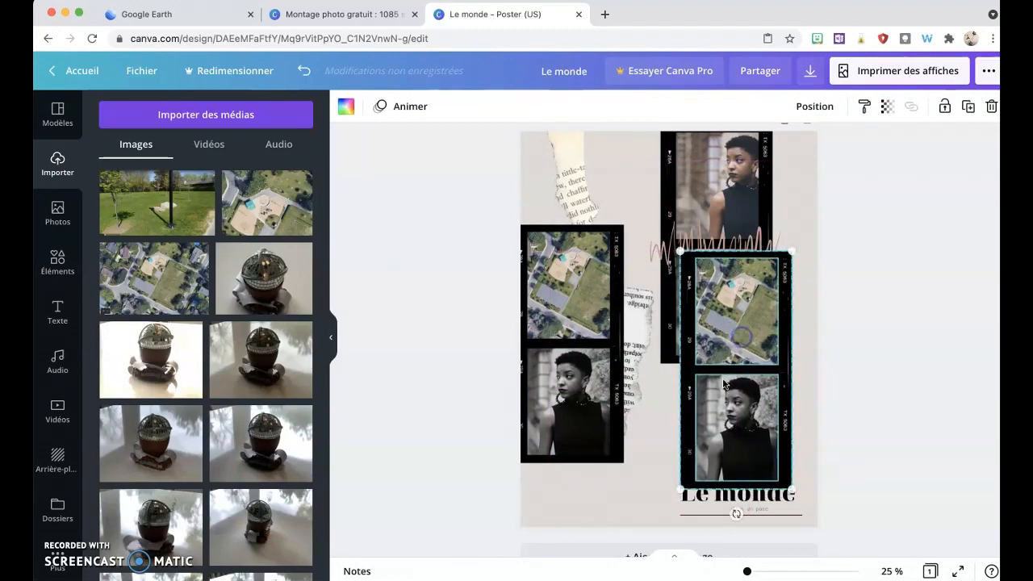
pyautogui.click(736, 520)
pyautogui.moveTo(736, 513); pyautogui.dragTo(892, 412)
pyautogui.moveTo(695, 363); pyautogui.dragTo(589, 191)
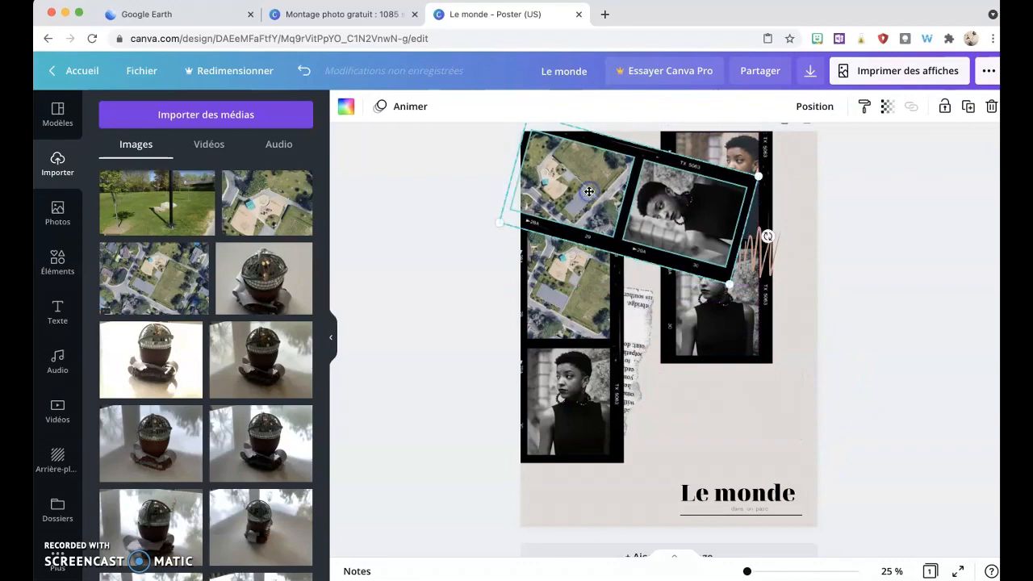
pyautogui.rightClick(589, 192)
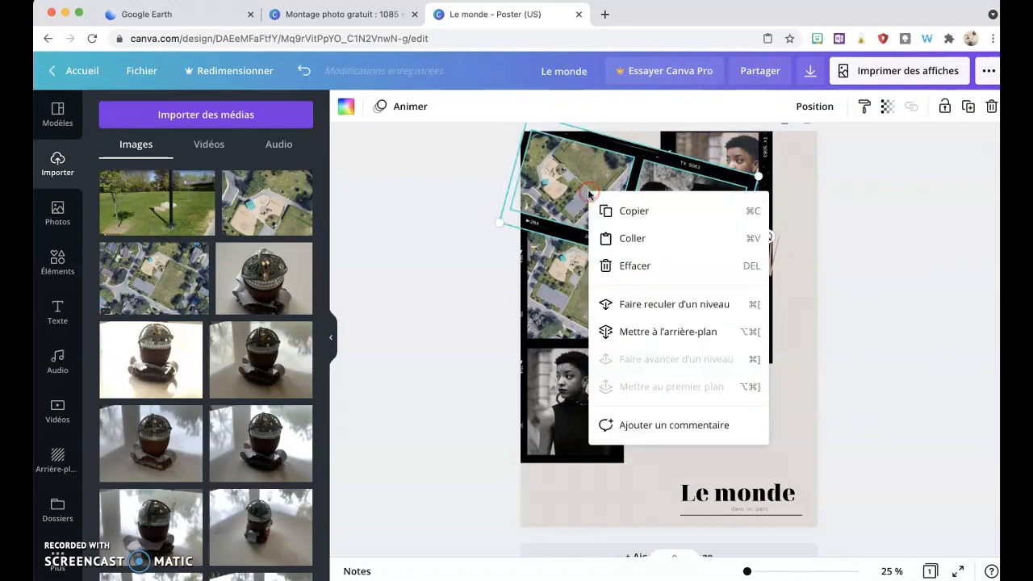
pyautogui.click(614, 331)
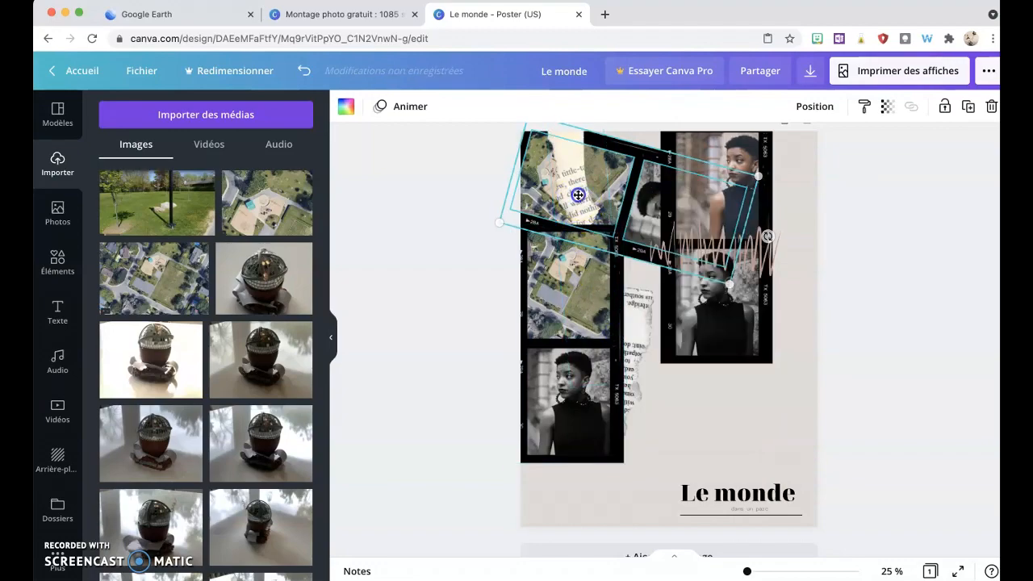
# Step: Move the top torn newspaper strip to the poster's lower right and bring it to the front
pyautogui.click(945, 105)
pyautogui.click(968, 107)
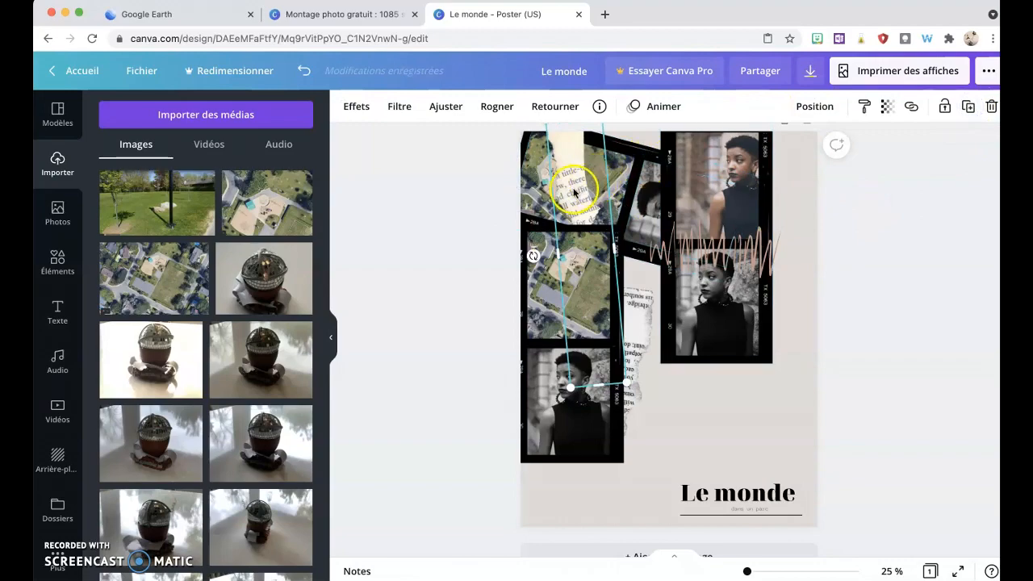
pyautogui.moveTo(574, 191); pyautogui.dragTo(787, 393)
pyautogui.rightClick(787, 391)
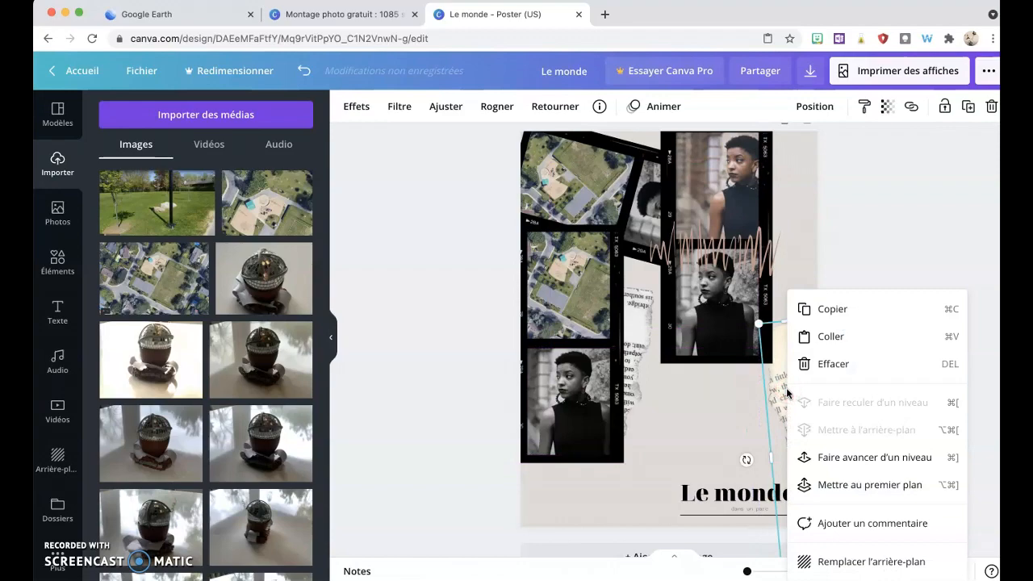
pyautogui.click(804, 486)
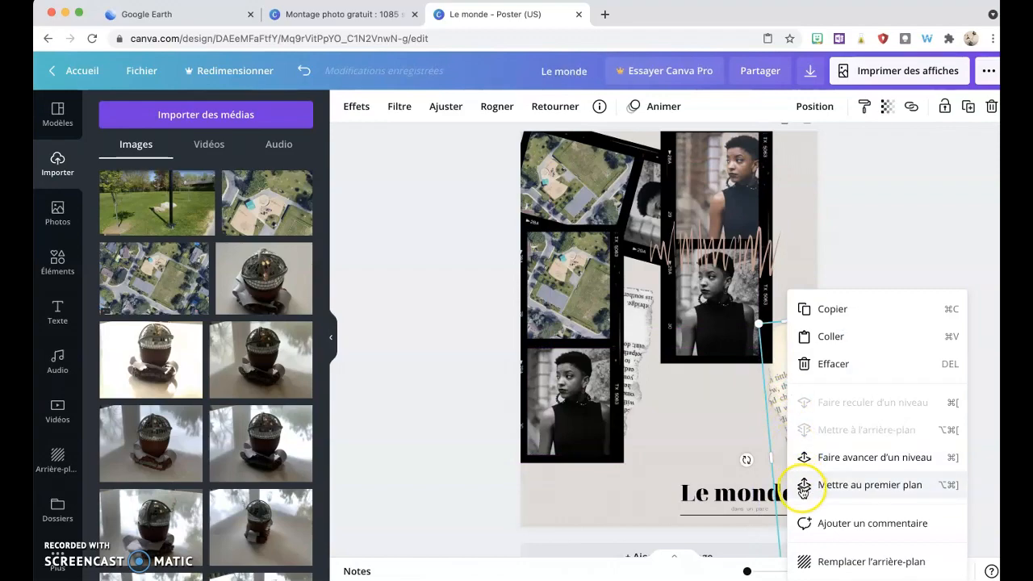
pyautogui.click(726, 494)
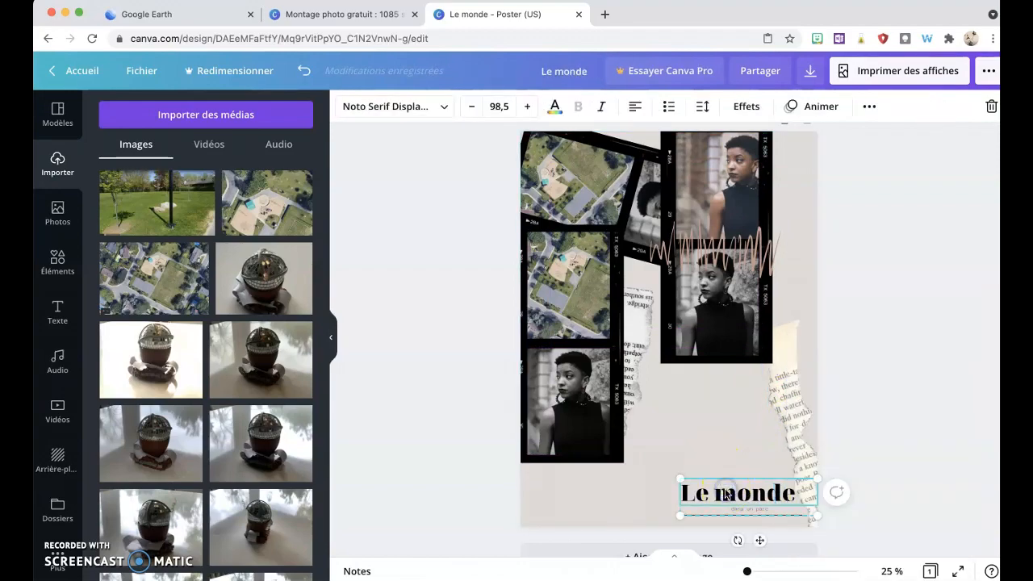
pyautogui.rightClick(727, 493)
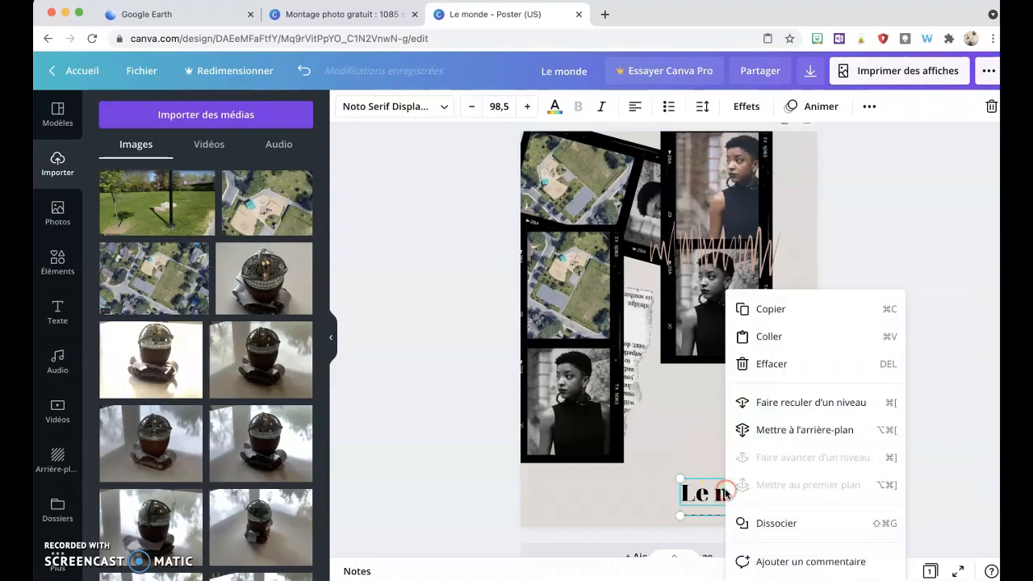
pyautogui.click(687, 438)
# Step: Lock the relocated torn newspaper strip in place
pyautogui.click(793, 403)
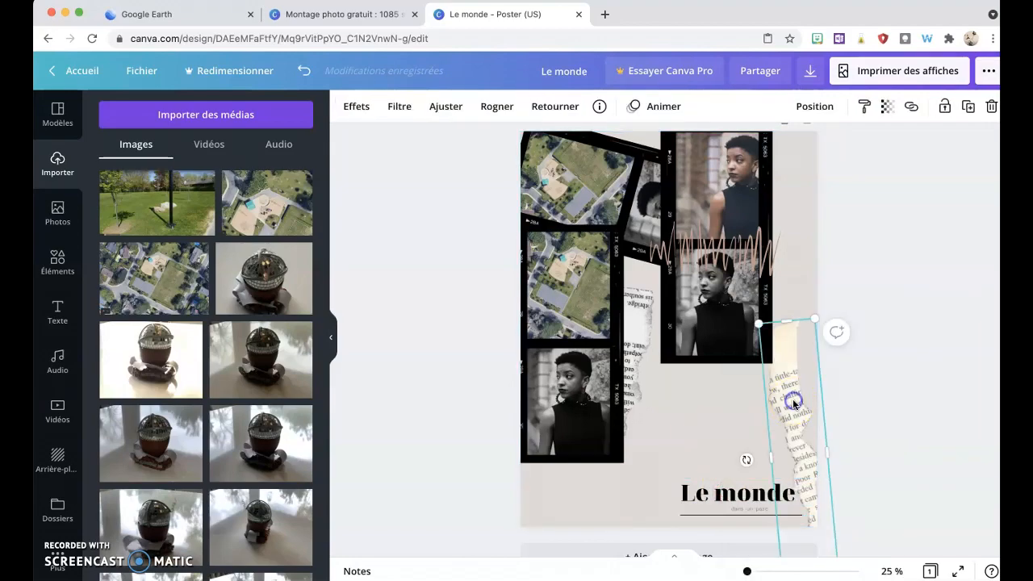
pyautogui.click(946, 106)
pyautogui.click(872, 280)
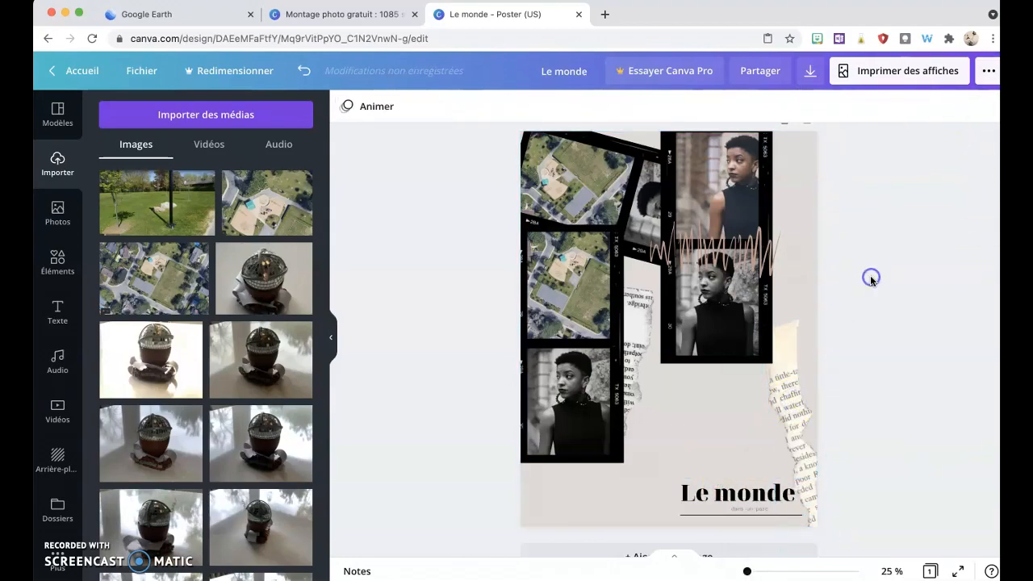
# Step: Shift the right film strip down and to the right, then undo the move
pyautogui.click(706, 343)
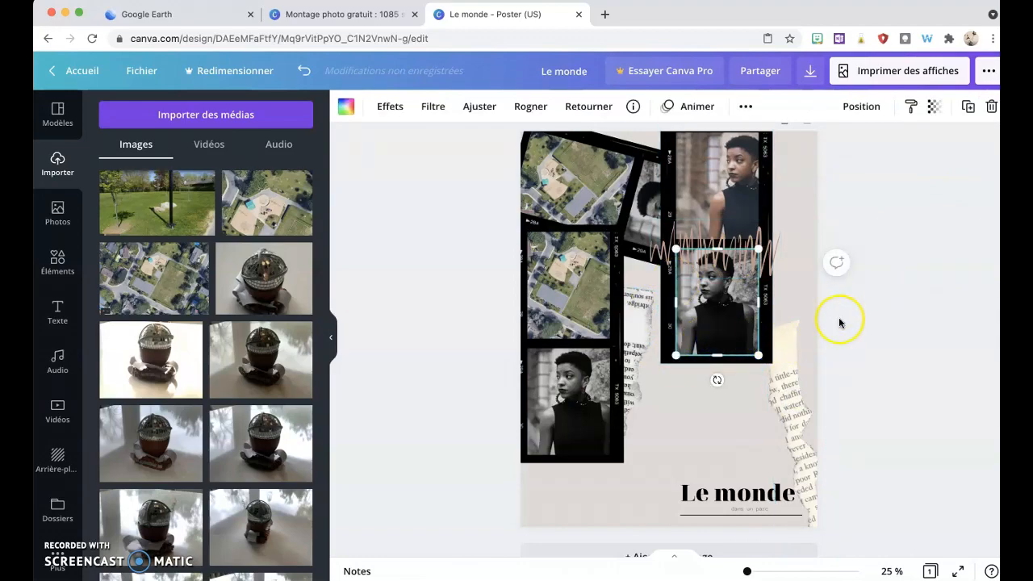
pyautogui.click(837, 292)
pyautogui.moveTo(768, 161); pyautogui.dragTo(804, 221)
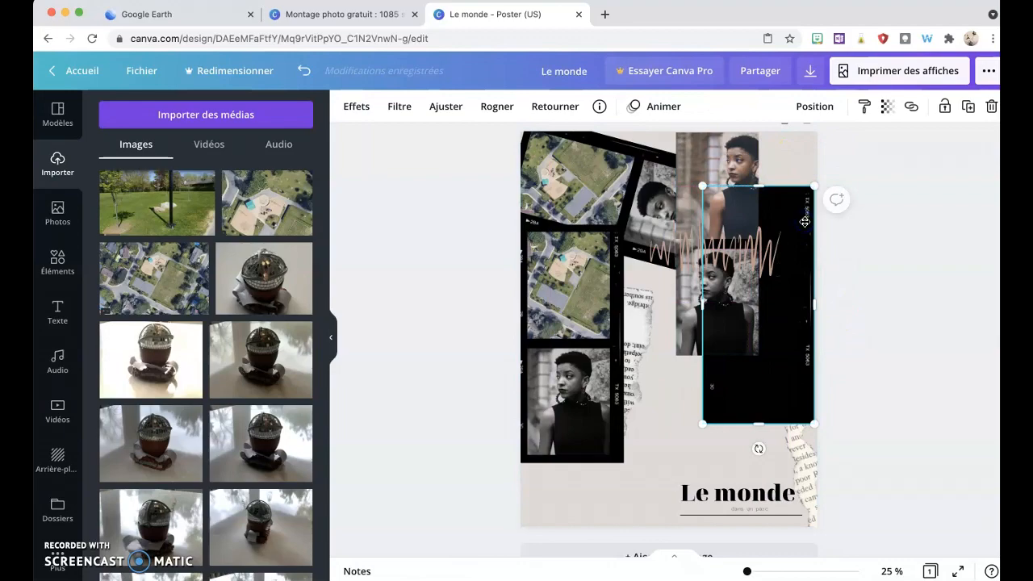
pyautogui.click(304, 70)
# Step: Select the rotated film strip at the top-left and lock it in place
pyautogui.click(744, 273)
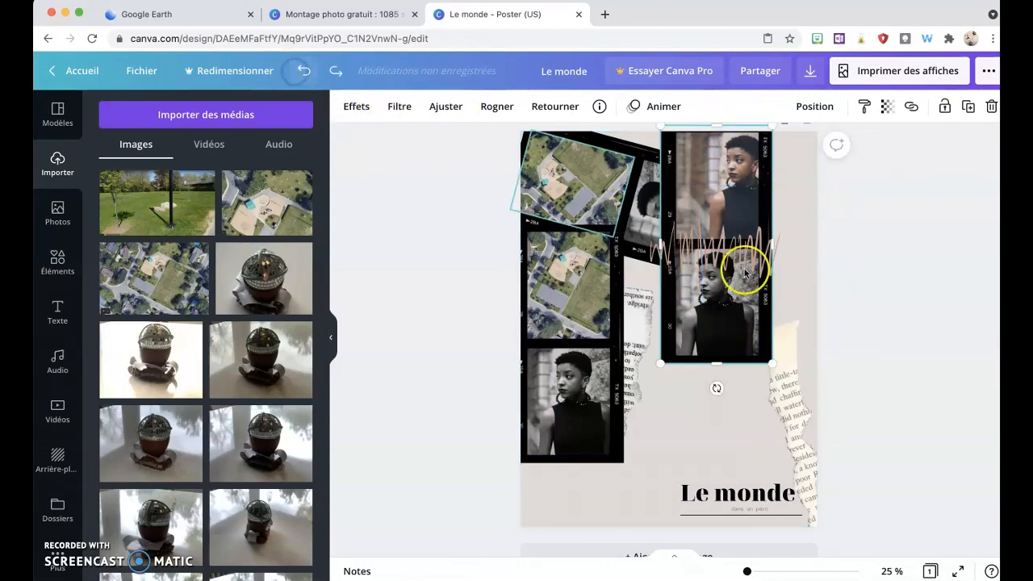
pyautogui.click(793, 407)
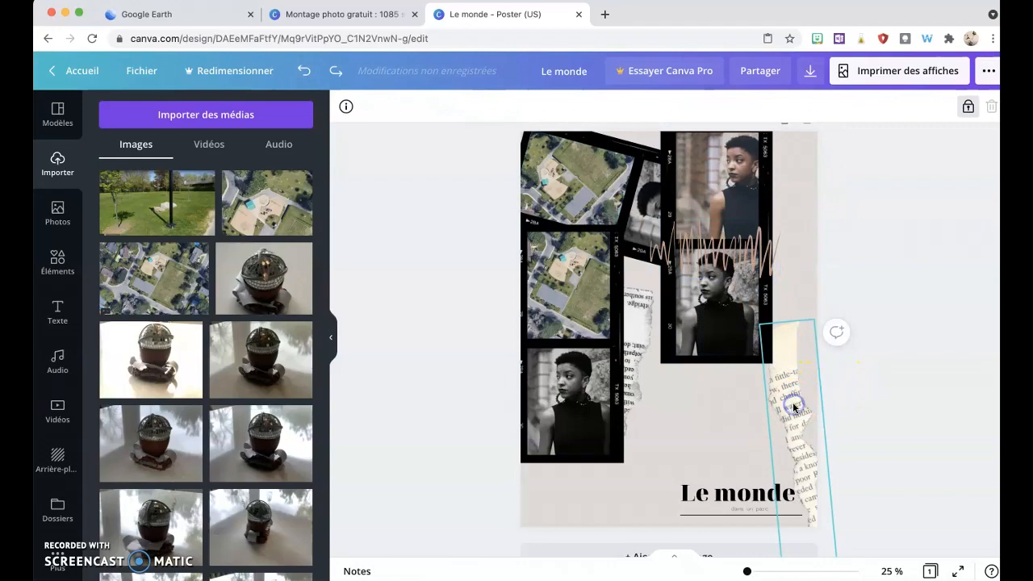
pyautogui.click(856, 344)
pyautogui.moveTo(837, 374); pyautogui.dragTo(760, 139)
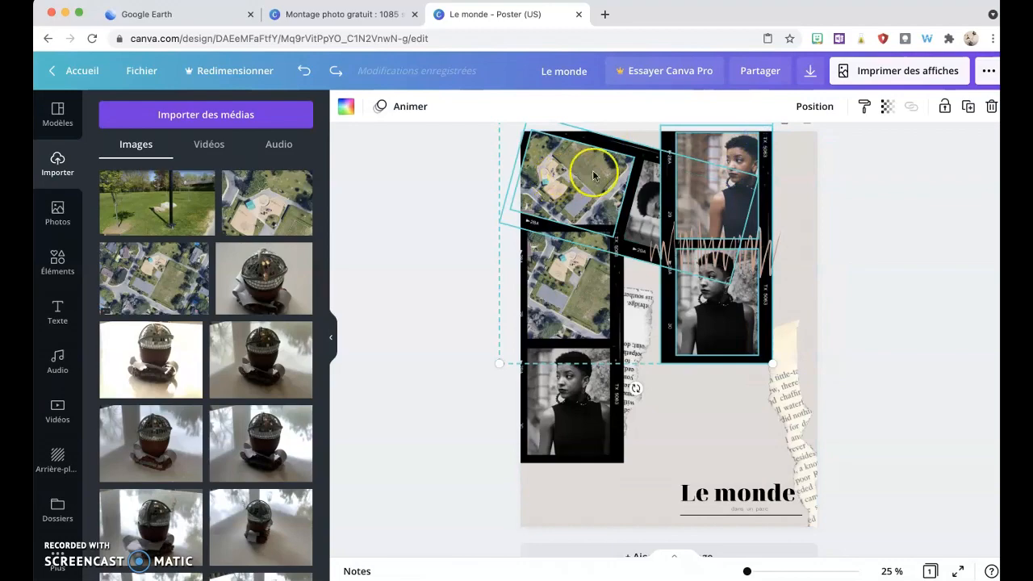
pyautogui.click(431, 198)
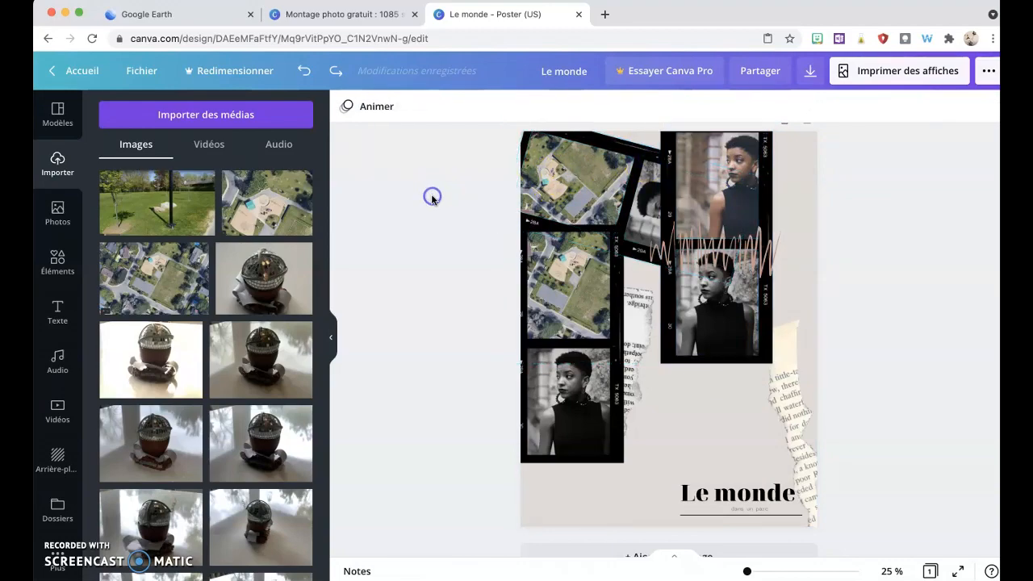
pyautogui.scroll(2, 461, 165)
pyautogui.moveTo(475, 152); pyautogui.dragTo(618, 226)
pyautogui.click(945, 106)
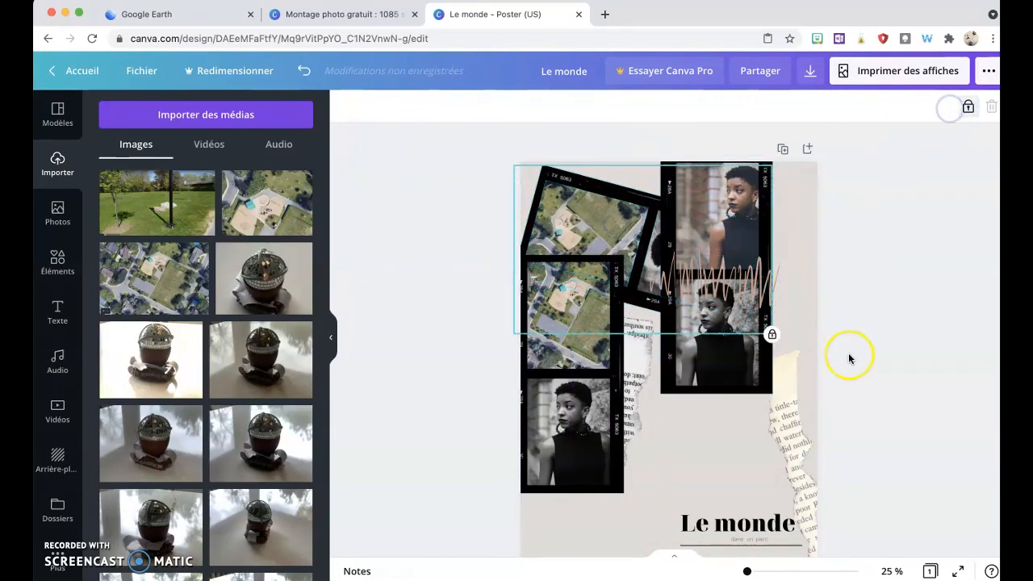
# Step: Move the right film strip down to the poster's right edge and lock it in place
pyautogui.click(840, 401)
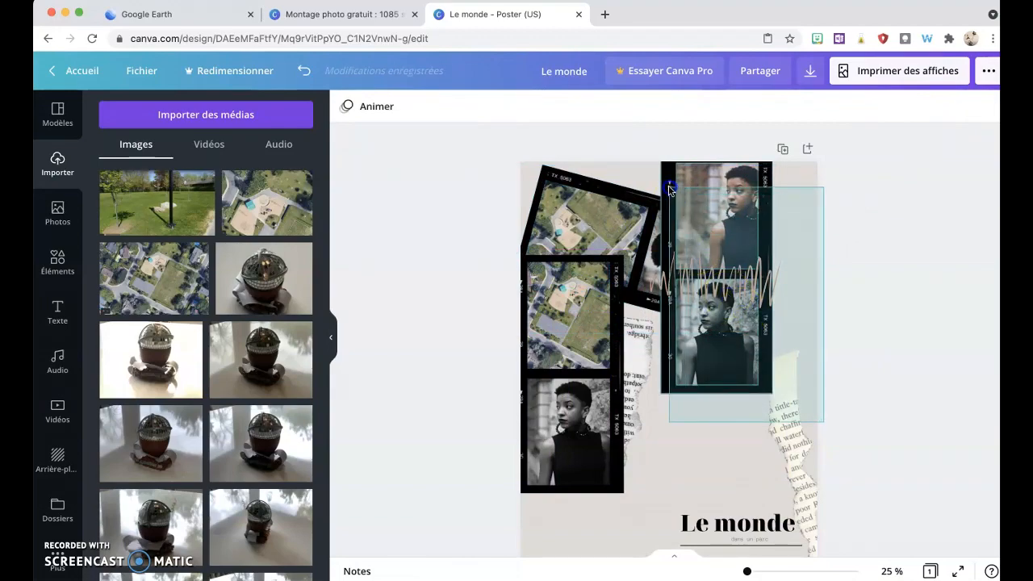
pyautogui.click(667, 152)
pyautogui.moveTo(667, 185); pyautogui.dragTo(713, 267)
pyautogui.click(562, 191)
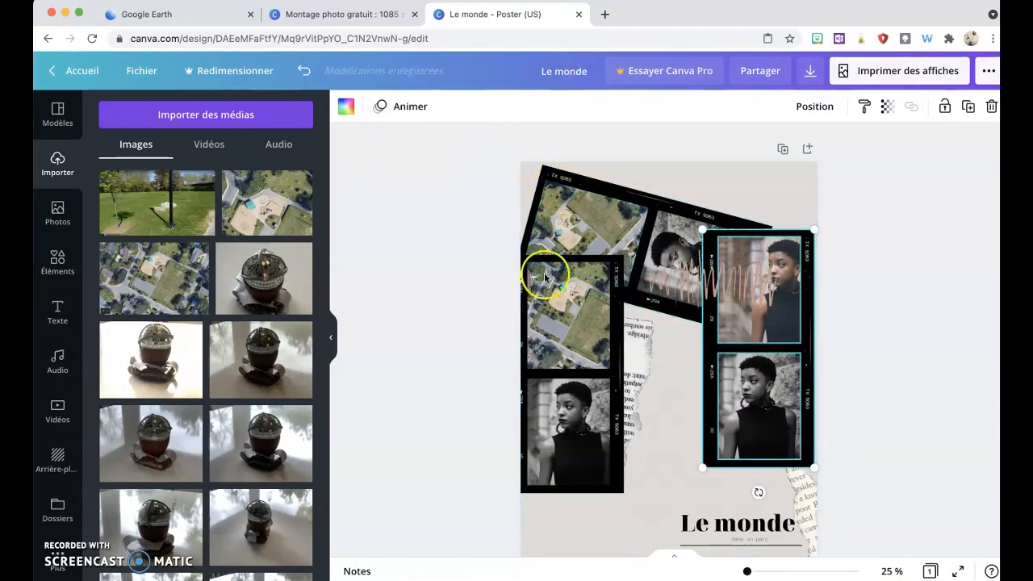
pyautogui.click(947, 106)
pyautogui.moveTo(494, 147); pyautogui.dragTo(666, 206)
pyautogui.click(666, 206)
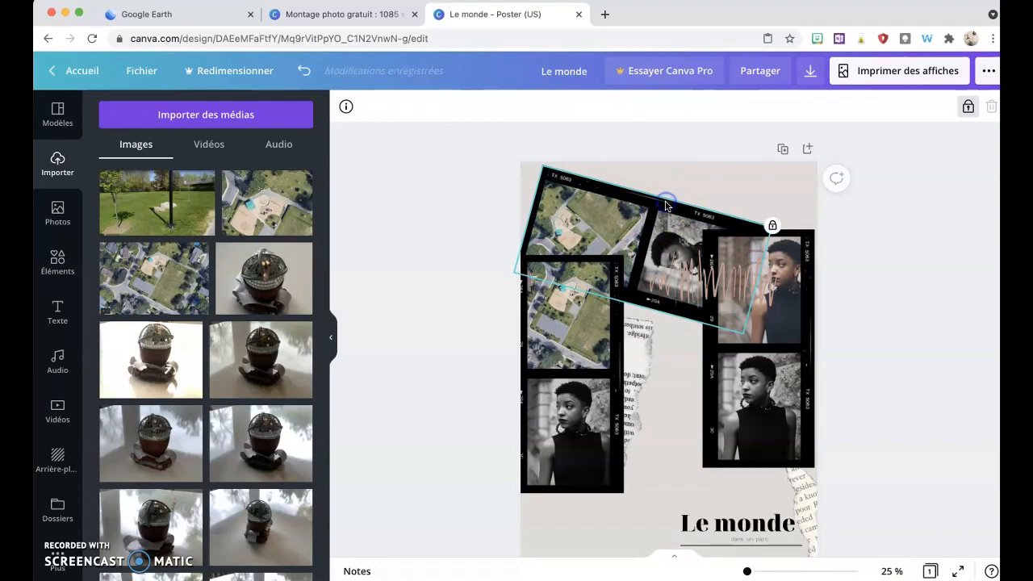
# Step: Move the left vertical film strip down to the poster's bottom-left corner
pyautogui.moveTo(505, 167); pyautogui.dragTo(819, 385)
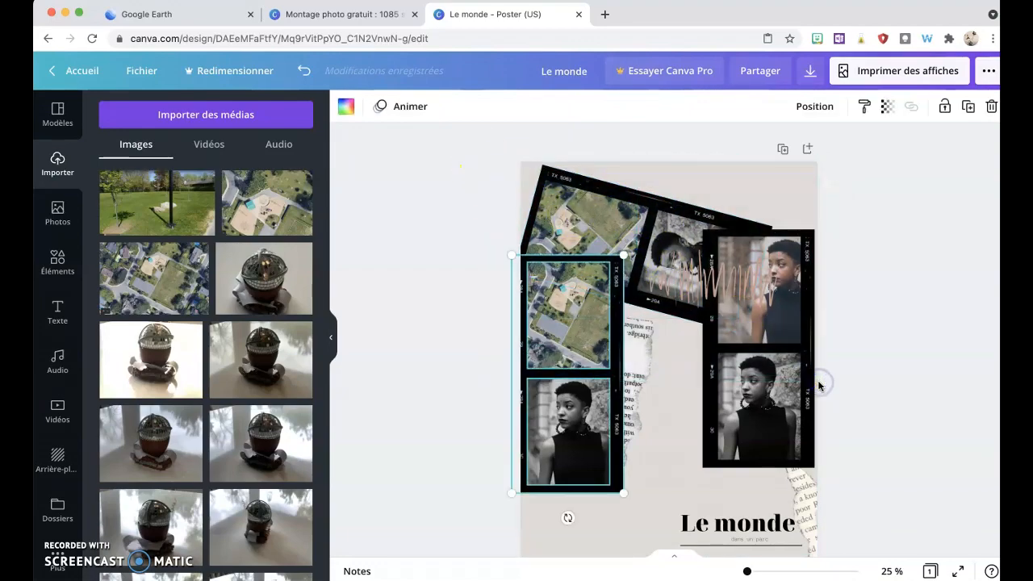
pyautogui.click(567, 299)
pyautogui.moveTo(606, 296); pyautogui.dragTo(618, 485)
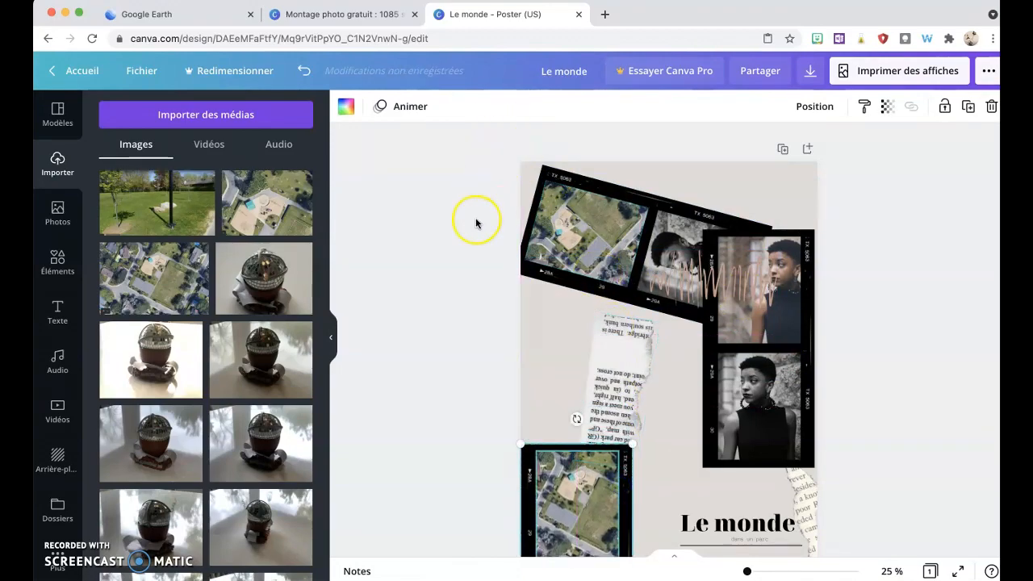
# Step: Unlock the rotated top film strip and move it up toward the poster's top-left corner
pyautogui.moveTo(492, 142); pyautogui.dragTo(684, 331)
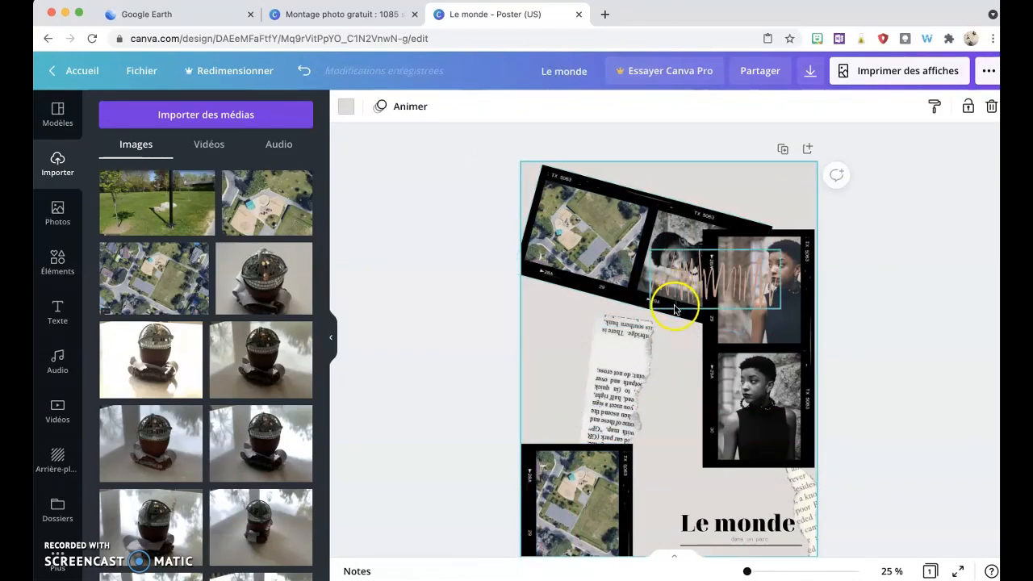
pyautogui.click(682, 315)
pyautogui.click(681, 233)
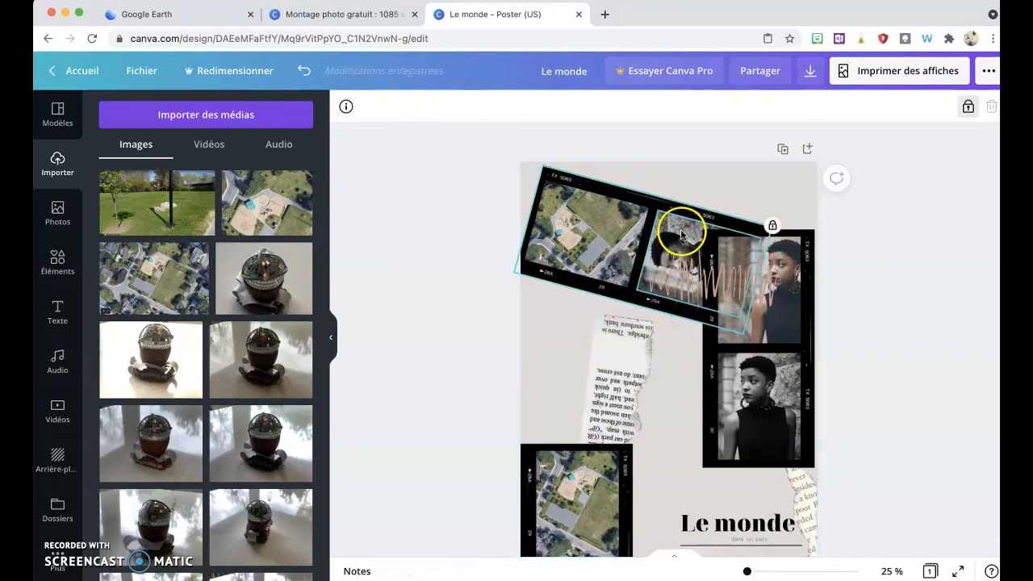
pyautogui.click(682, 234)
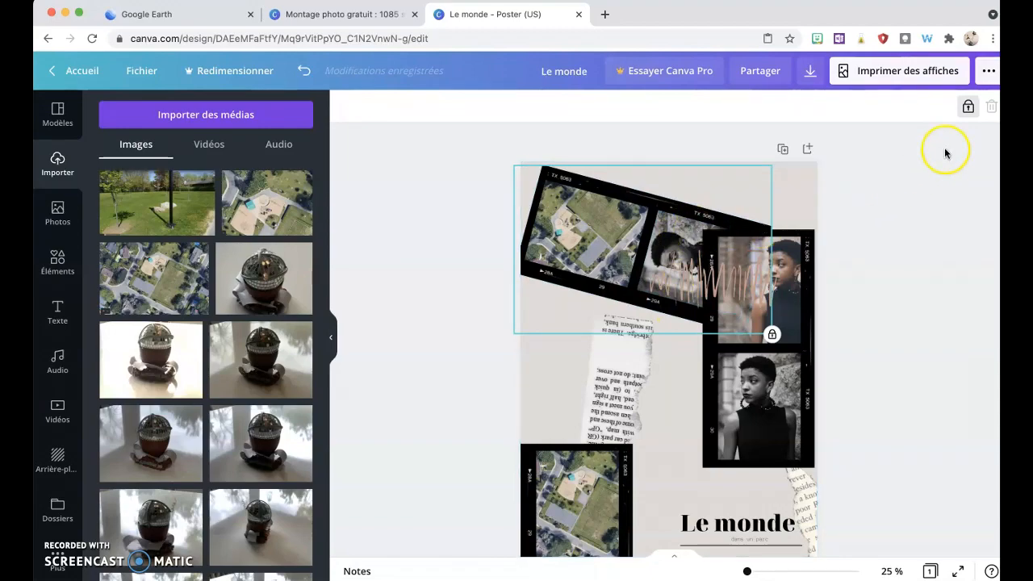
pyautogui.click(967, 110)
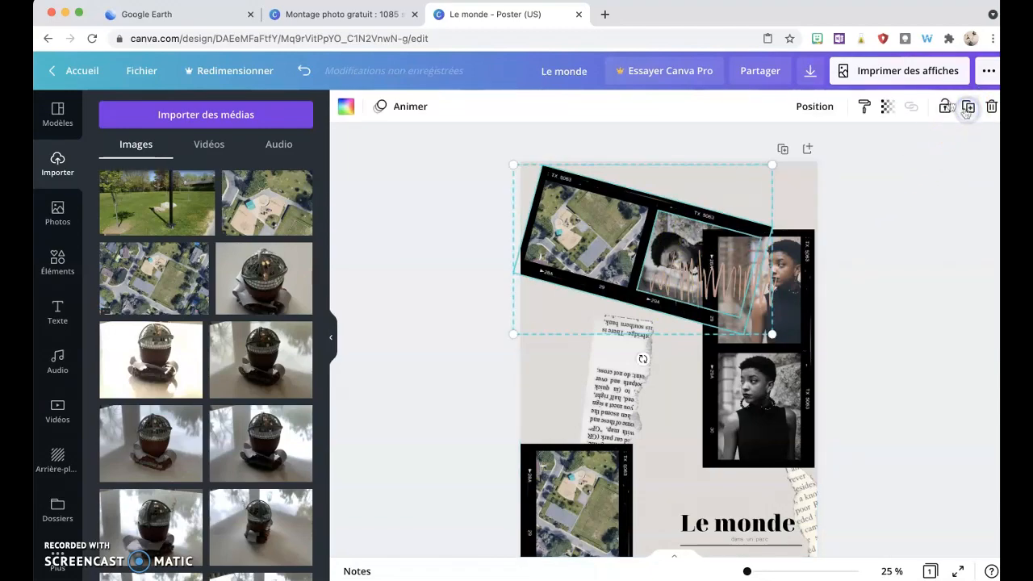
pyautogui.click(469, 256)
pyautogui.moveTo(469, 154); pyautogui.dragTo(837, 358)
pyautogui.moveTo(607, 260); pyautogui.dragTo(584, 238)
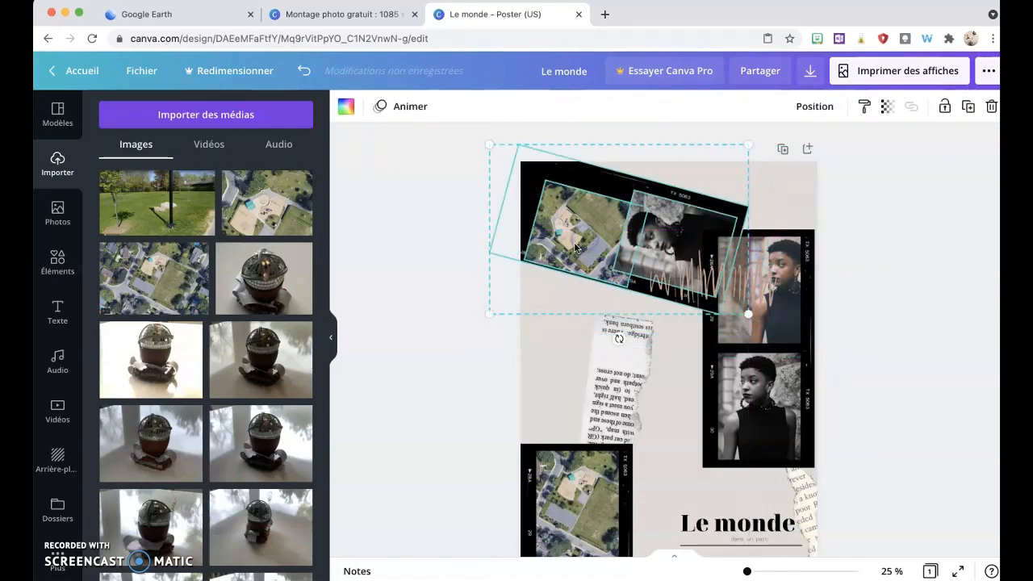
pyautogui.click(573, 242)
pyautogui.moveTo(573, 242); pyautogui.dragTo(648, 203)
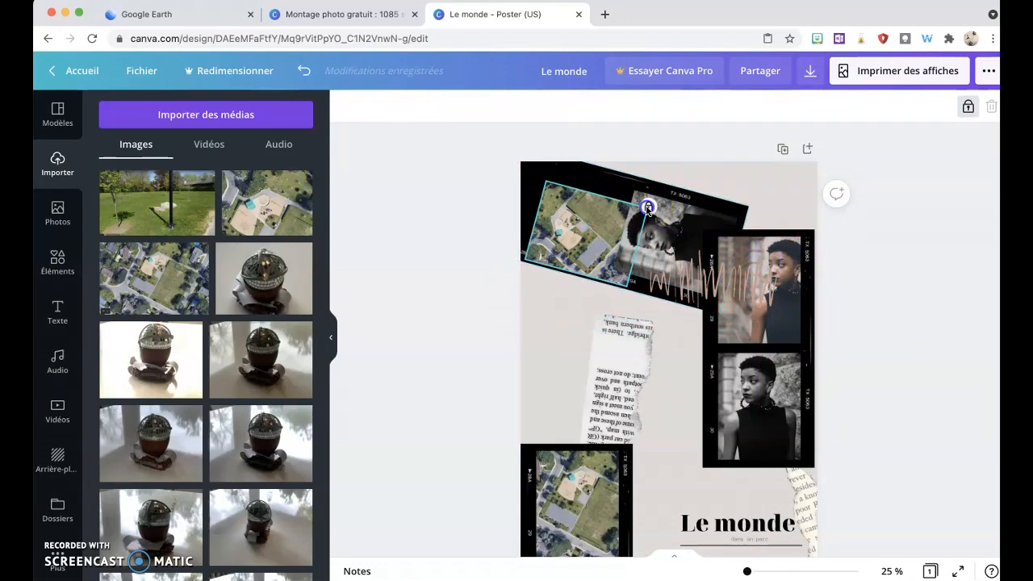
pyautogui.click(967, 106)
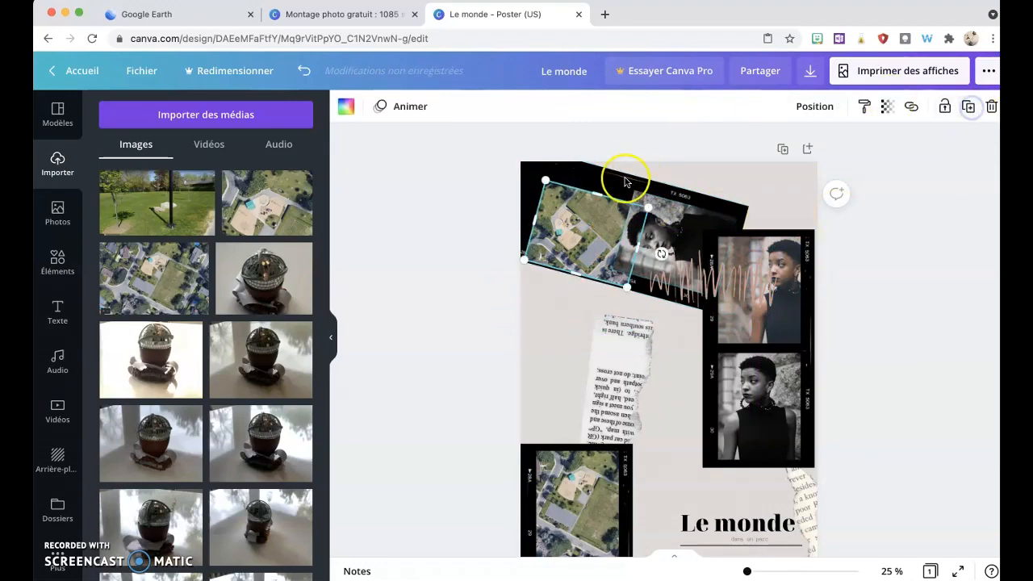
pyautogui.moveTo(595, 241); pyautogui.dragTo(571, 216)
# Step: Replace the portrait in the top strip's second frame with the aerial playground image and reposition it inside the frame
pyautogui.click(684, 245)
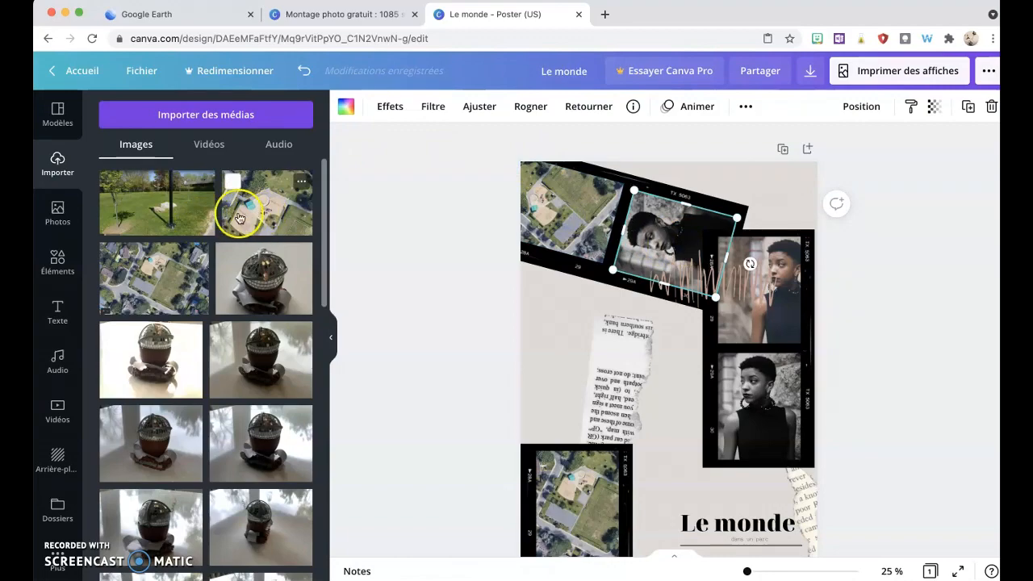
pyautogui.moveTo(256, 211); pyautogui.dragTo(677, 229)
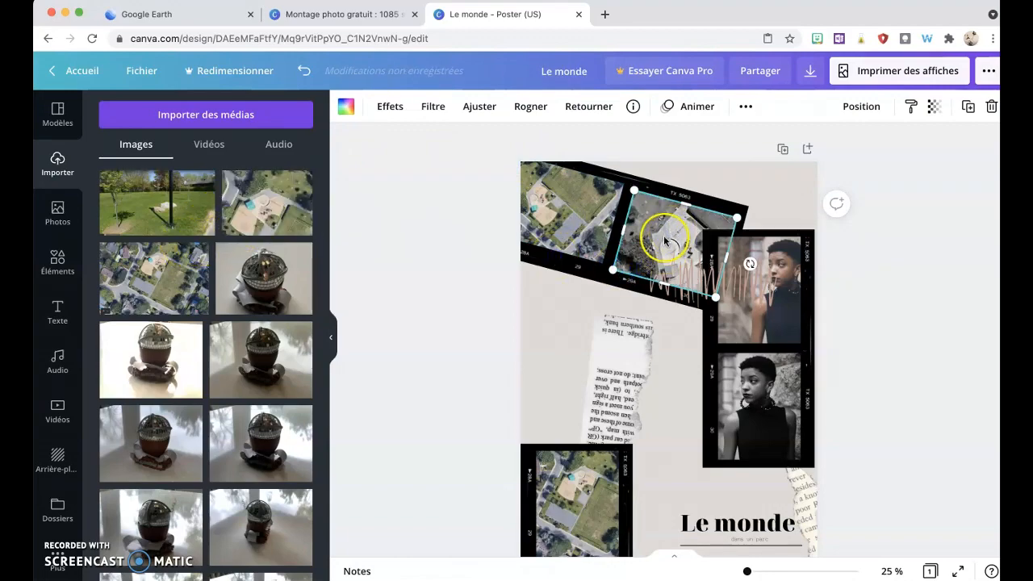
pyautogui.doubleClick(666, 231)
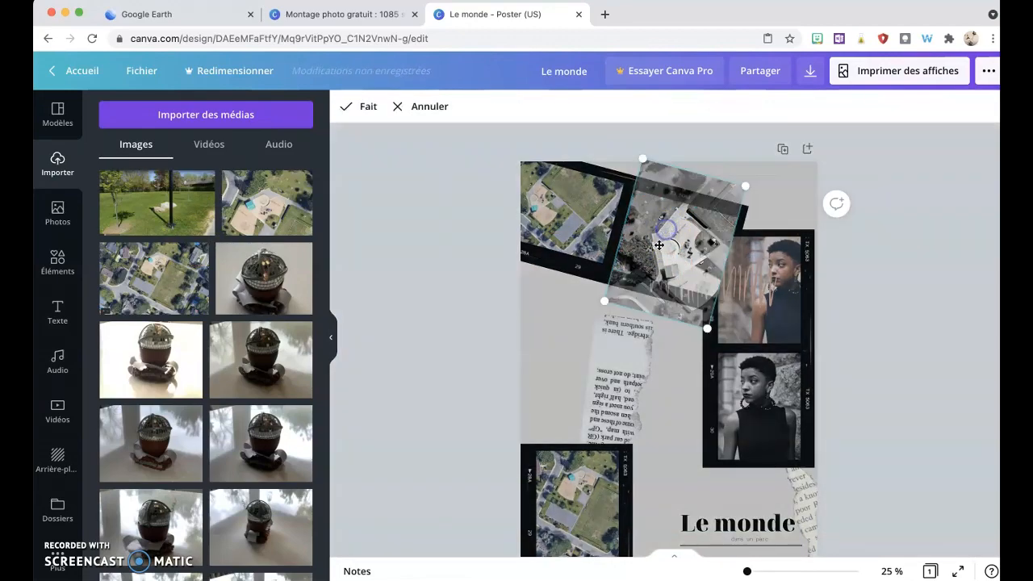
pyautogui.moveTo(660, 245); pyautogui.dragTo(706, 178)
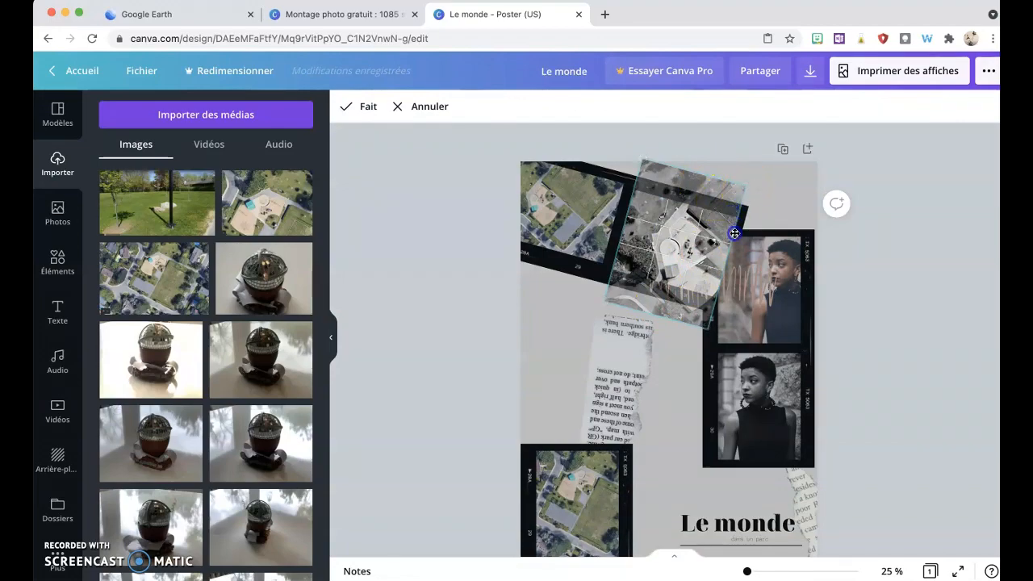
pyautogui.click(877, 403)
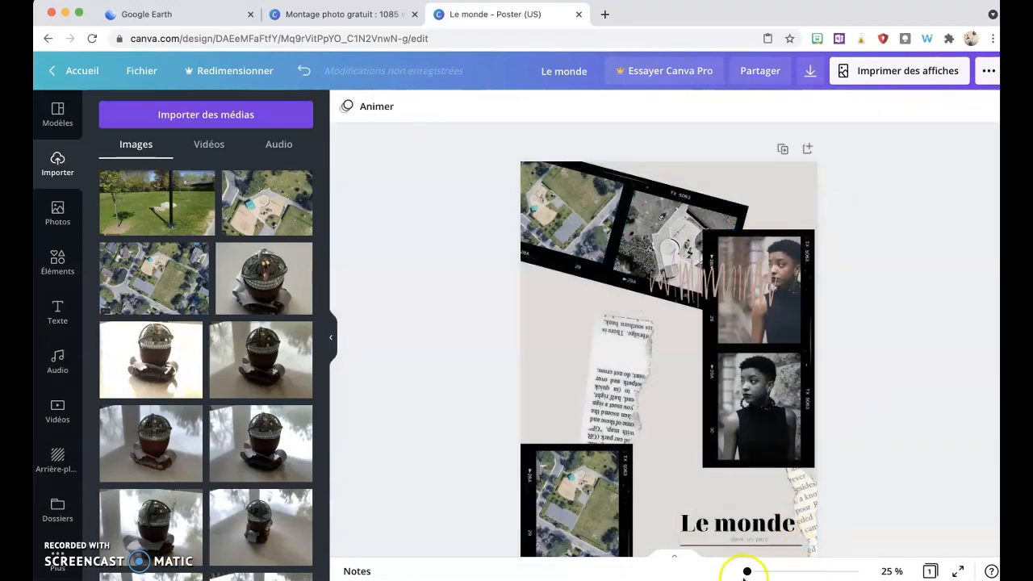
# Step: Resize the aerial photo in the top strip's second frame so it fills the film frame
pyautogui.moveTo(746, 573); pyautogui.dragTo(753, 571)
pyautogui.click(848, 416)
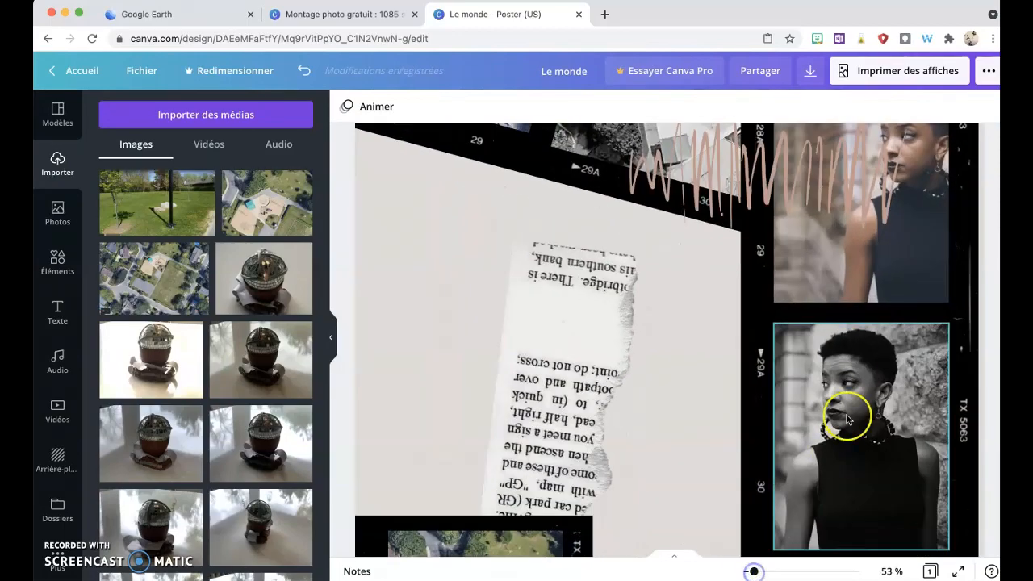
pyautogui.scroll(5, 851, 353)
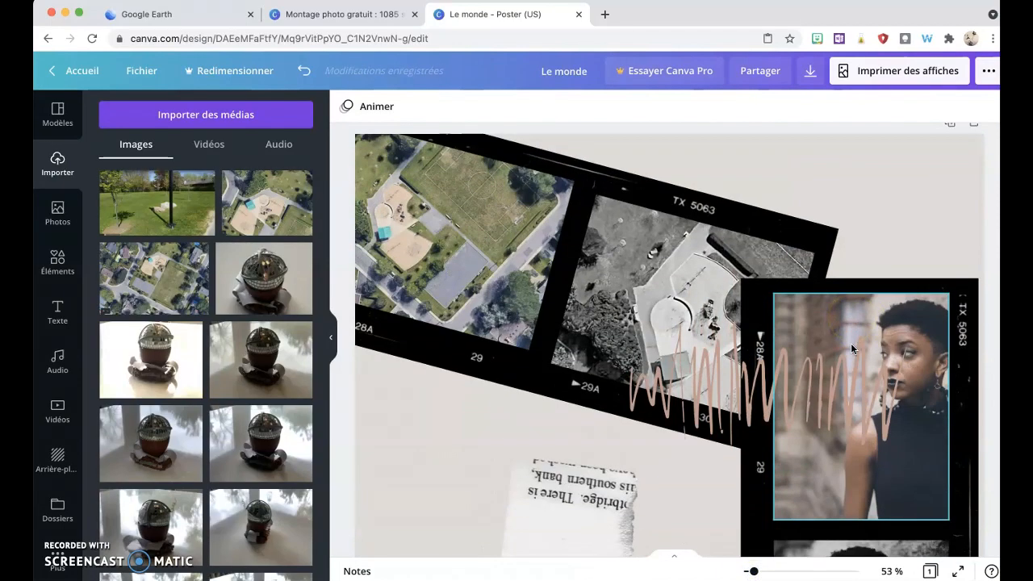
pyautogui.click(678, 318)
pyautogui.click(659, 257)
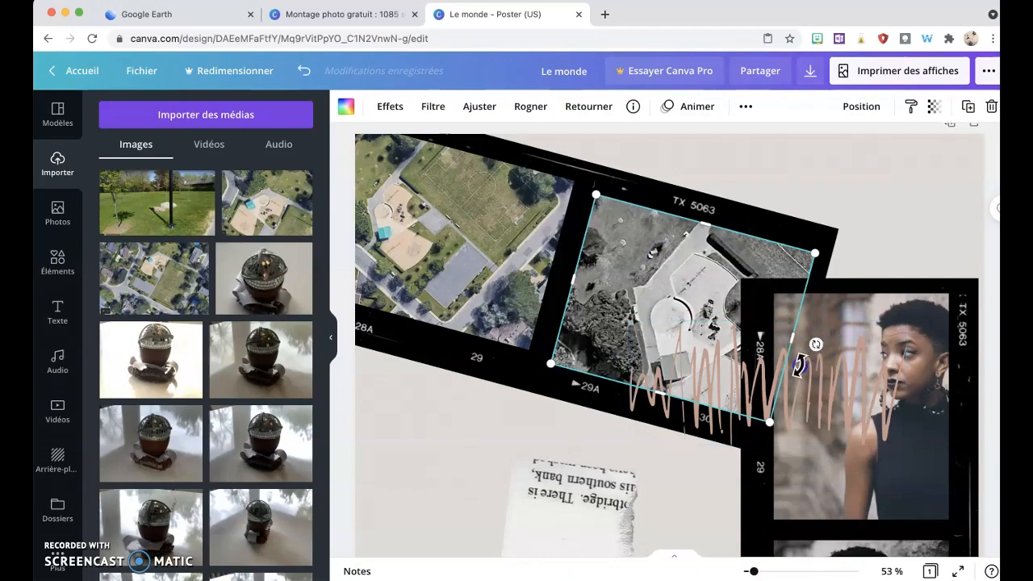
pyautogui.moveTo(800, 365); pyautogui.dragTo(661, 390)
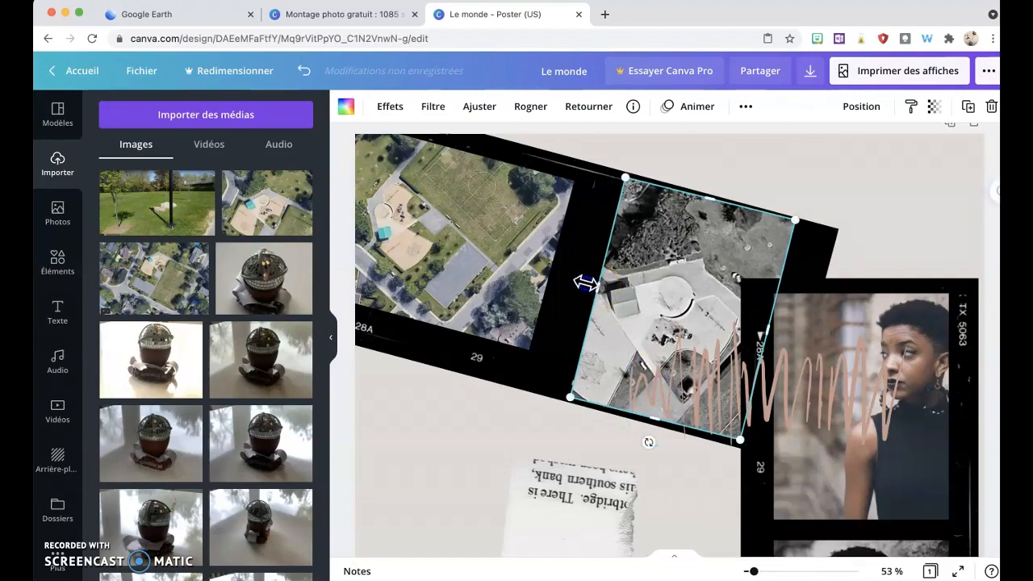
pyautogui.moveTo(586, 283); pyautogui.dragTo(572, 277)
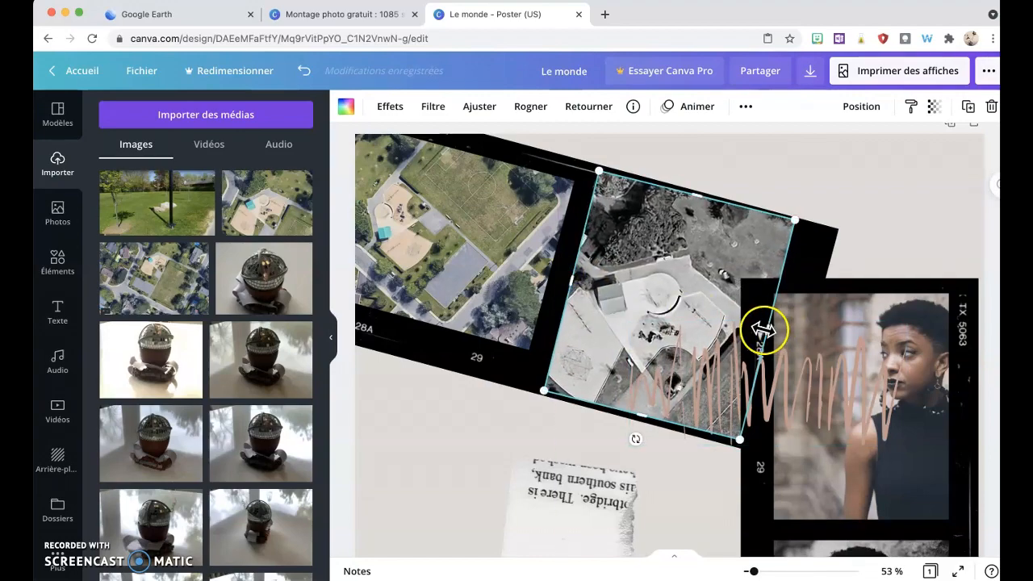
pyautogui.moveTo(763, 330); pyautogui.dragTo(801, 331)
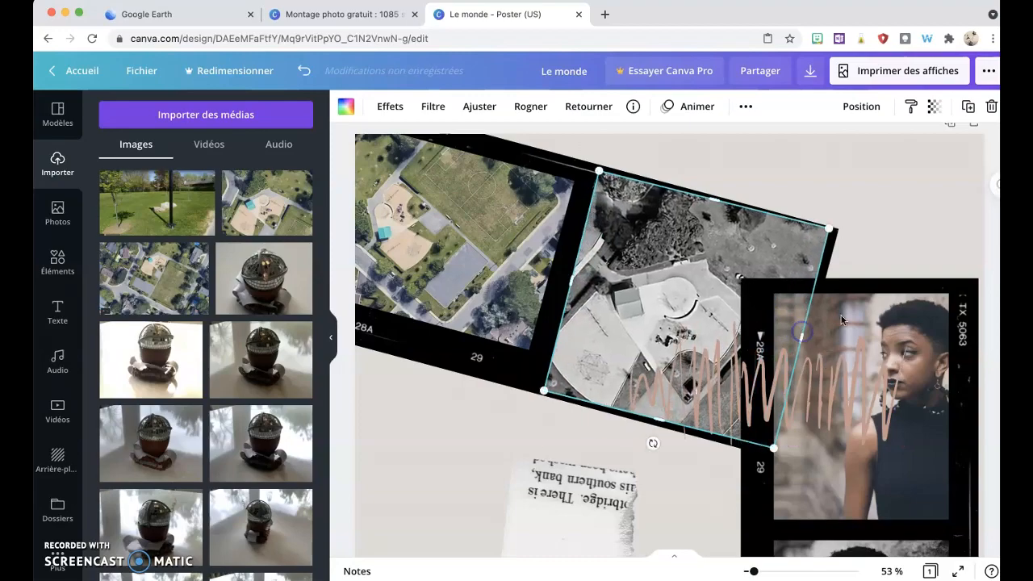
pyautogui.click(892, 203)
pyautogui.click(733, 230)
pyautogui.moveTo(678, 272)
pyautogui.mouseDown()
pyautogui.moveTo(646, 341)
pyautogui.moveTo(690, 306)
pyautogui.moveTo(673, 286)
pyautogui.mouseUp()
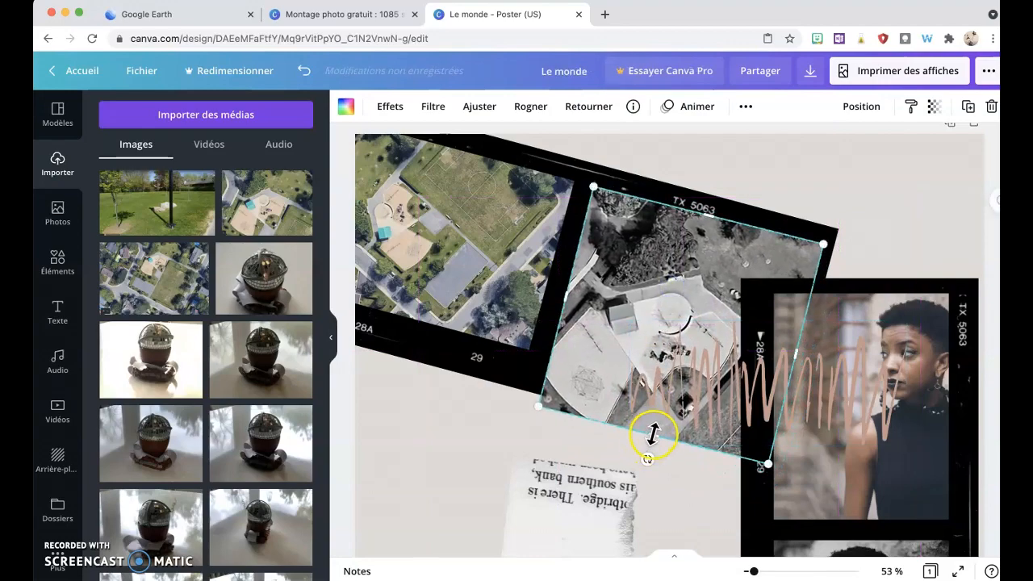
pyautogui.moveTo(653, 434); pyautogui.dragTo(667, 381)
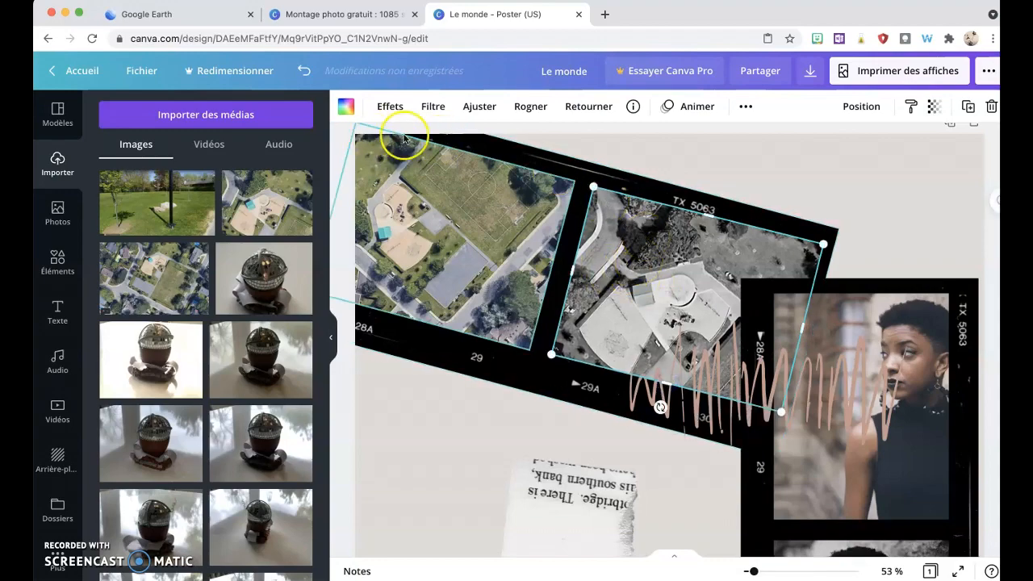
# Step: Remove the filter from the second frame's aerial photo by choosing Aucune, then check the first frame photo's filter
pyautogui.click(430, 108)
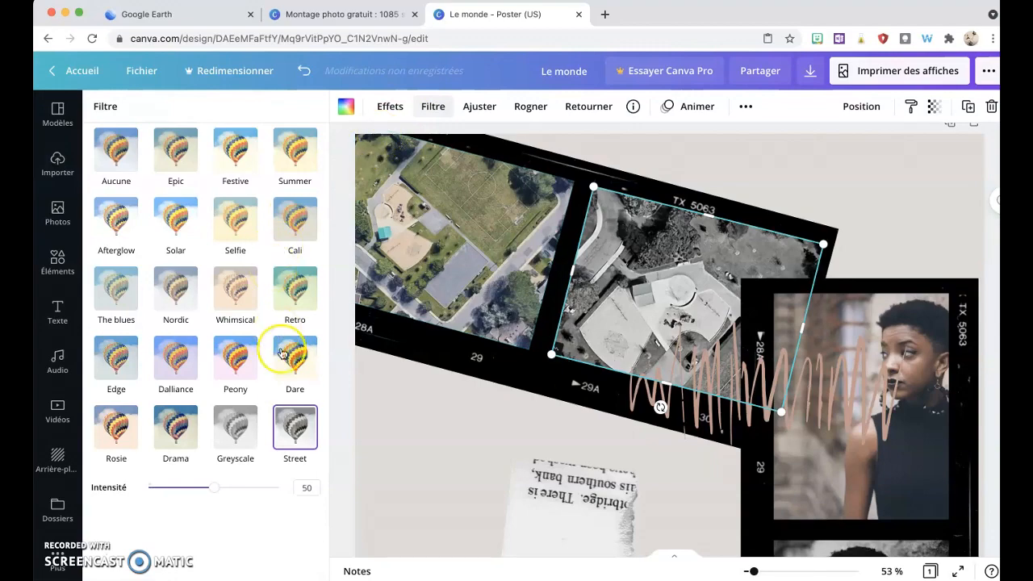
pyautogui.click(116, 149)
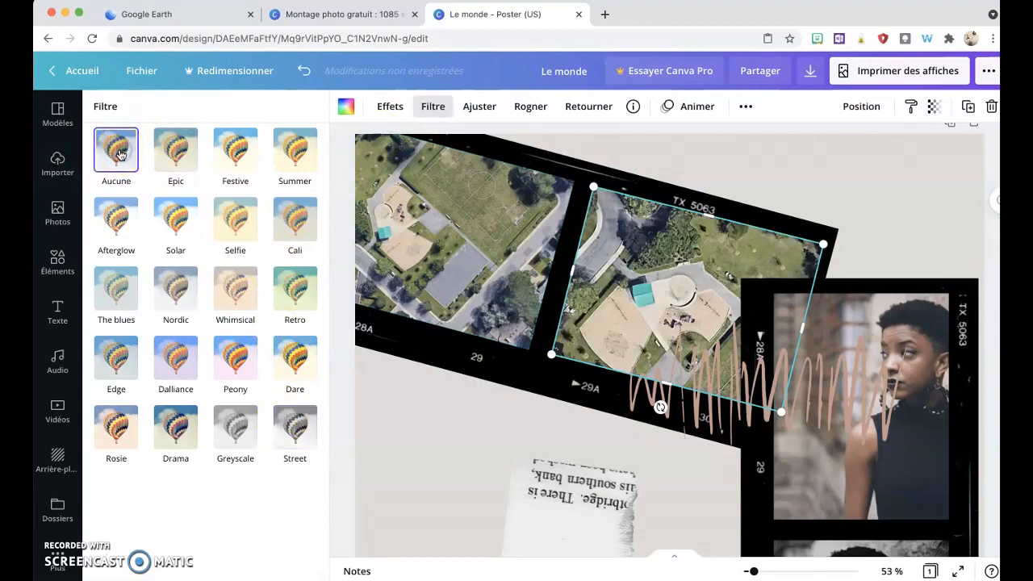
pyautogui.click(530, 257)
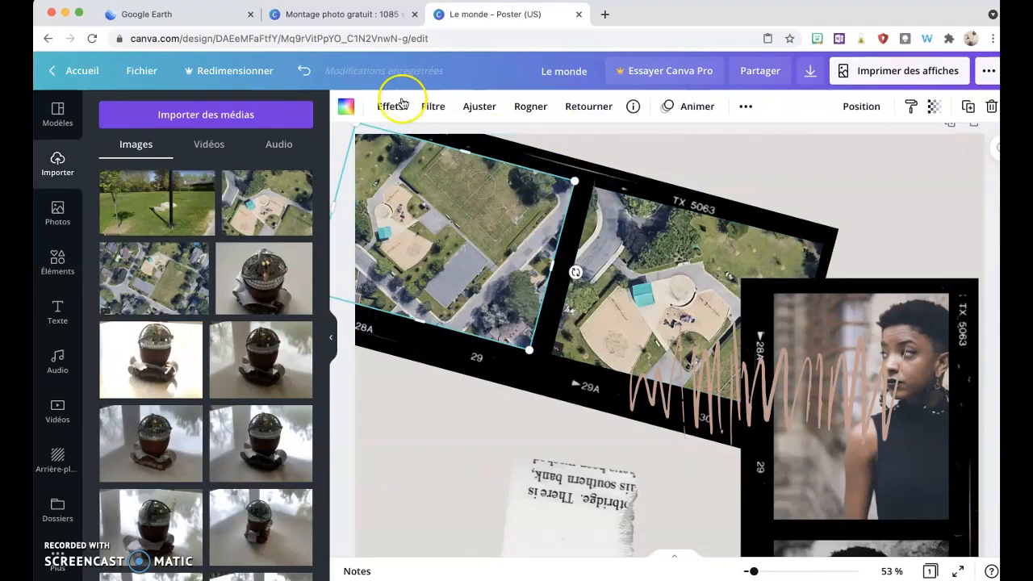
pyautogui.click(432, 106)
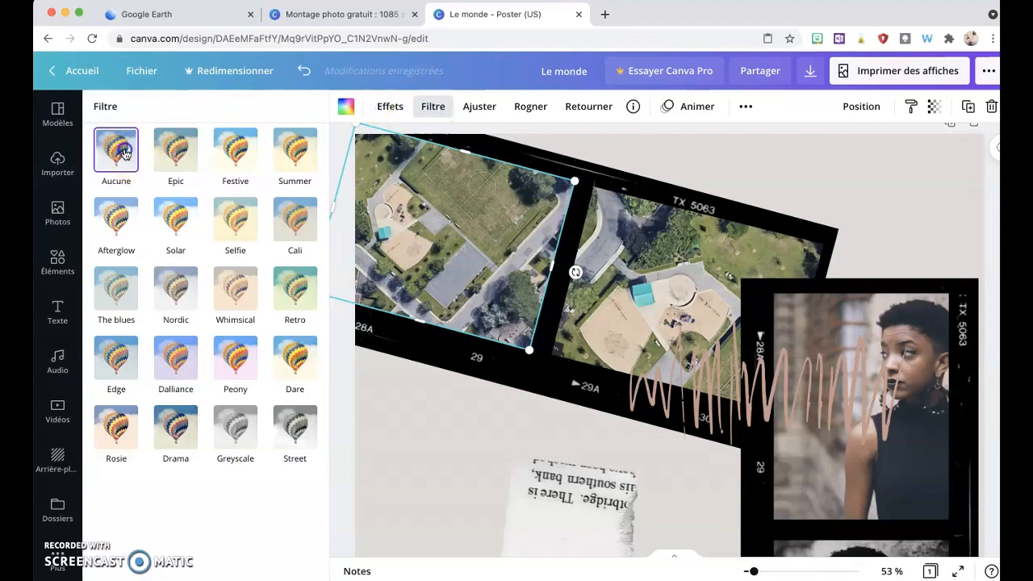
pyautogui.click(802, 201)
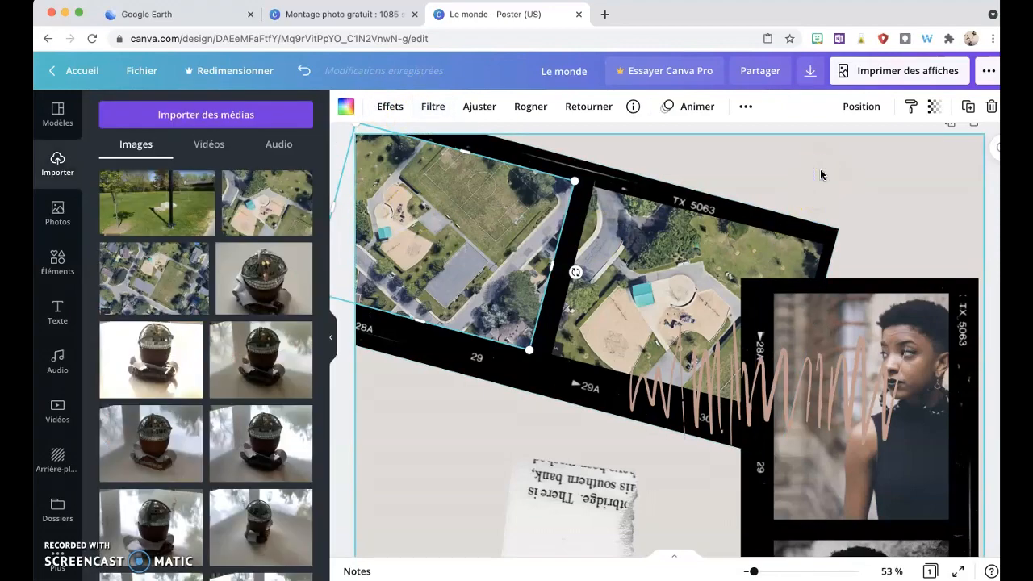
# Step: Nudge the aerial photo in the second frame slightly upward
pyautogui.click(674, 285)
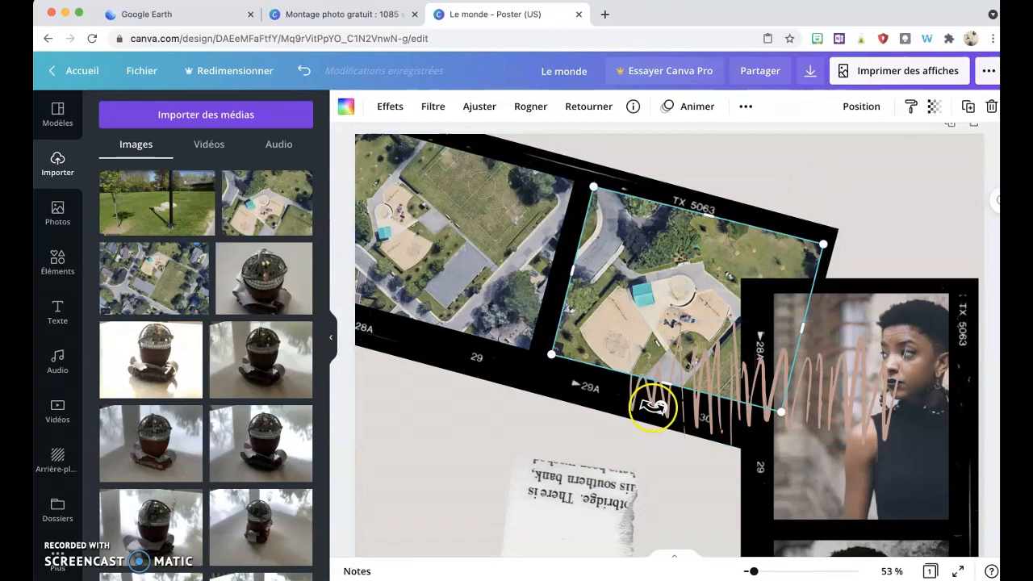
pyautogui.moveTo(655, 406); pyautogui.dragTo(656, 405)
pyautogui.moveTo(669, 291); pyautogui.dragTo(670, 285)
pyautogui.click(916, 201)
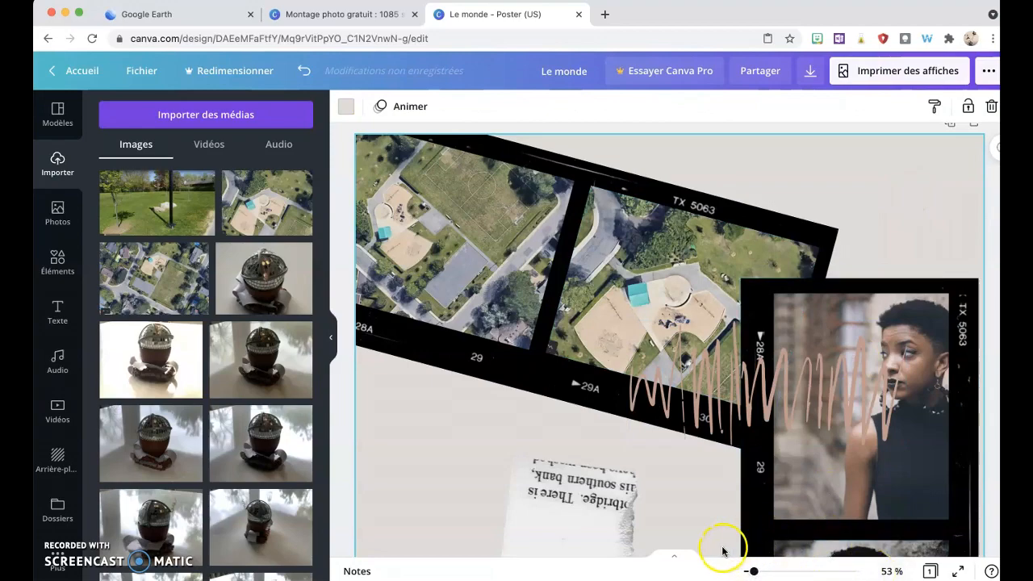
# Step: Shift the top film strip slightly to the right, then undo the move
pyautogui.click(334, 344)
pyautogui.click(412, 286)
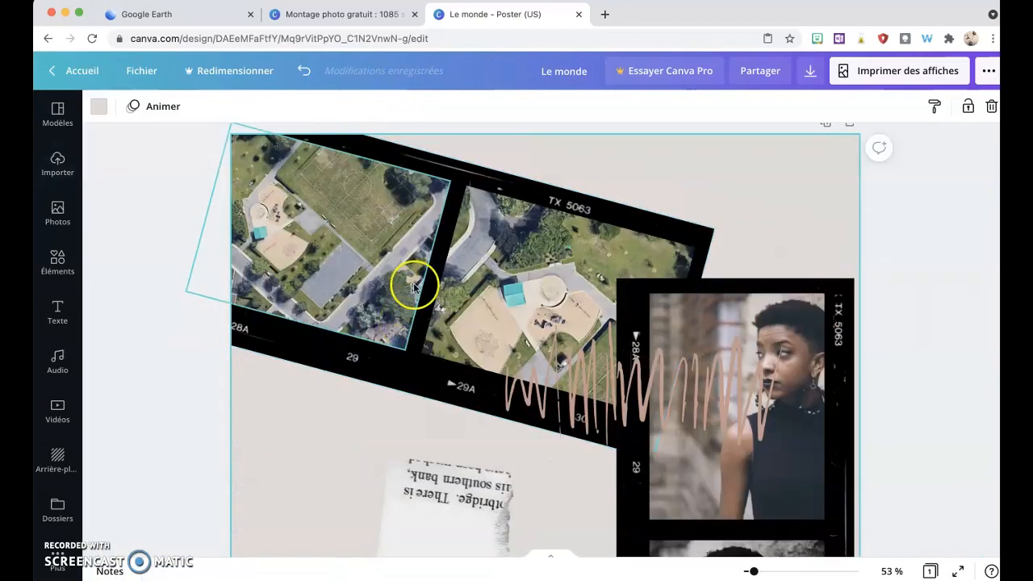
pyautogui.click(366, 263)
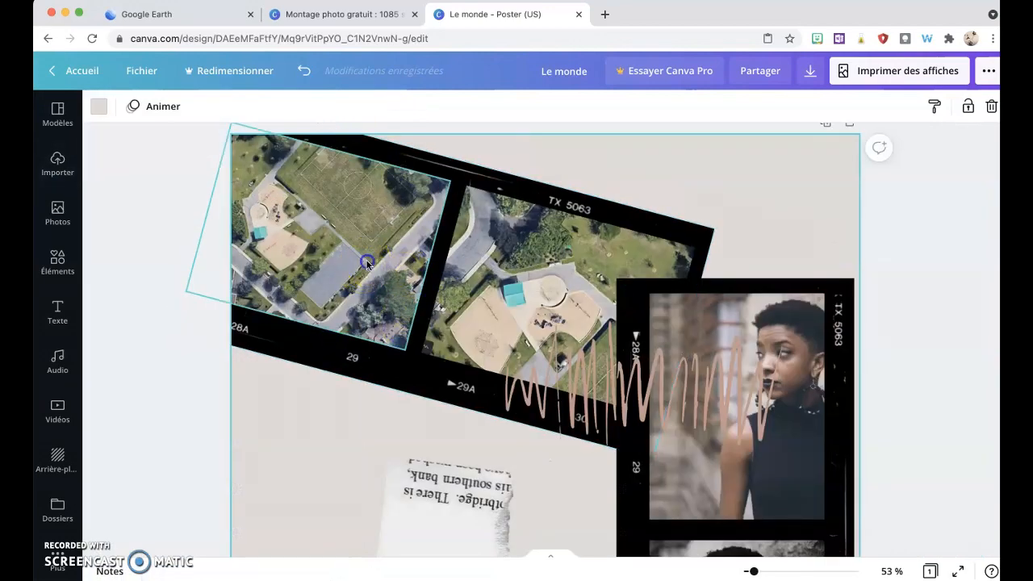
pyautogui.click(501, 276)
pyautogui.click(465, 169)
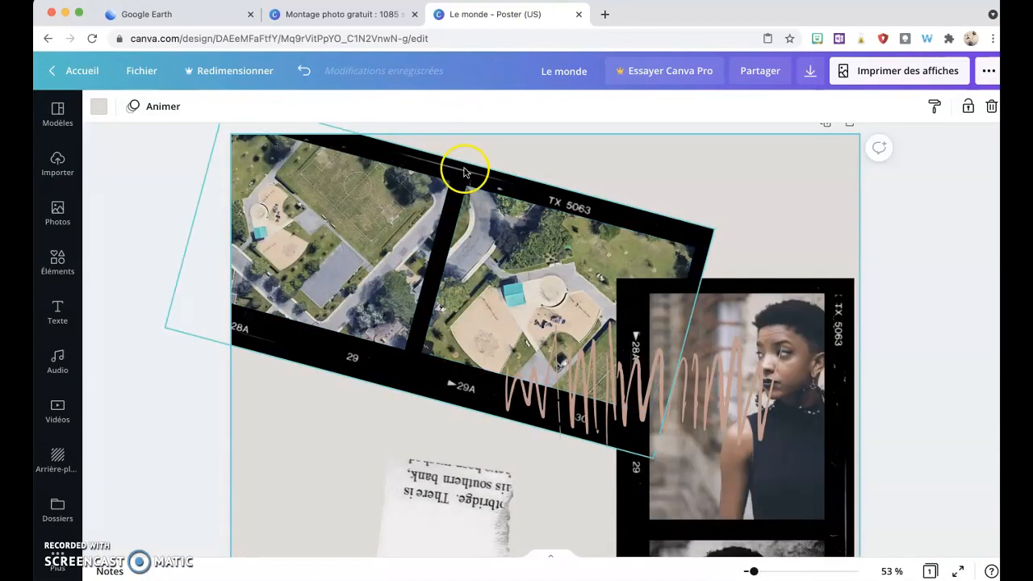
pyautogui.moveTo(464, 169); pyautogui.dragTo(532, 179)
pyautogui.press('super+z')
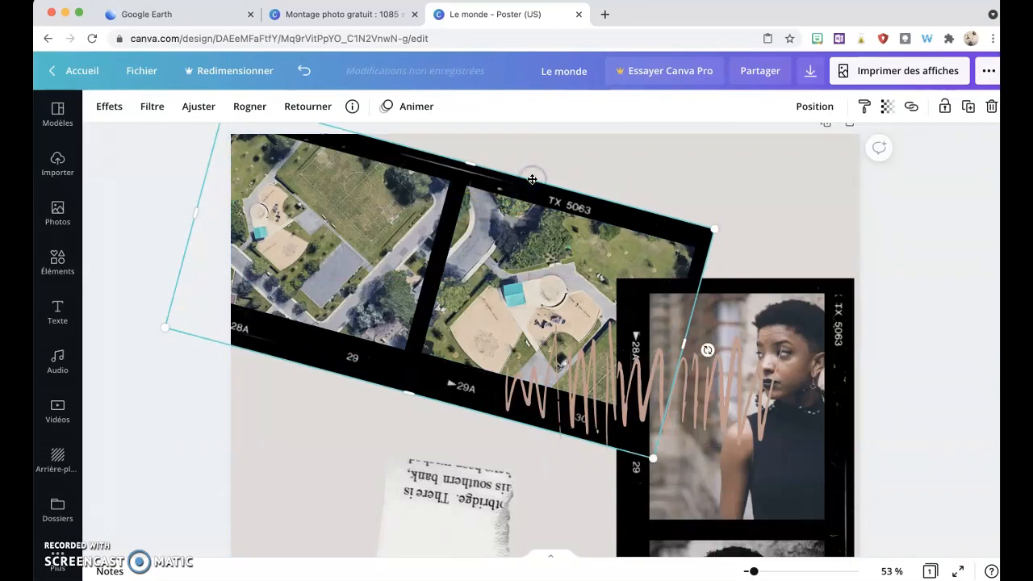
pyautogui.click(491, 240)
pyautogui.keyDown('shift'); pyautogui.click(406, 217); pyautogui.keyUp('shift')
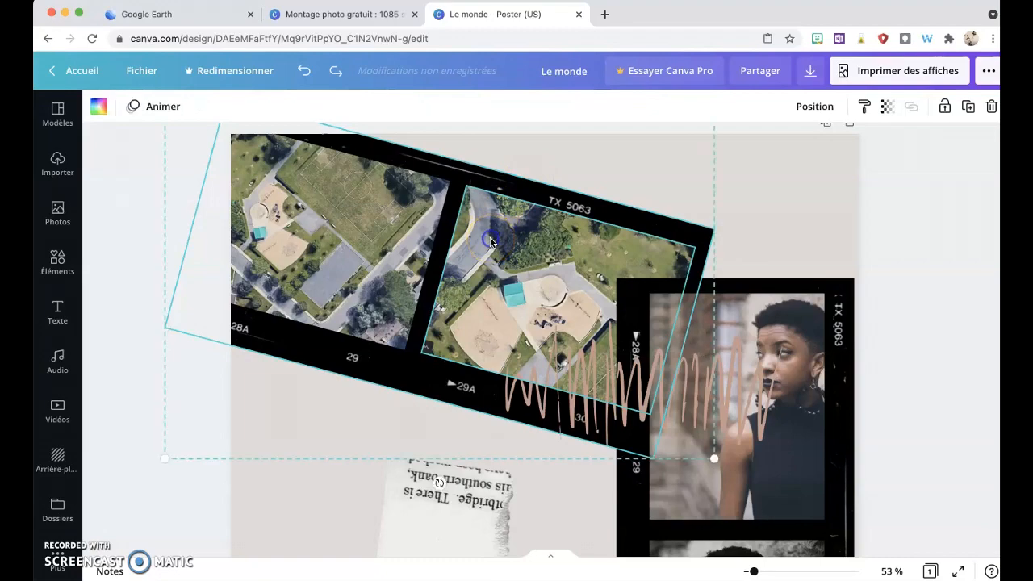
pyautogui.rightClick(405, 217)
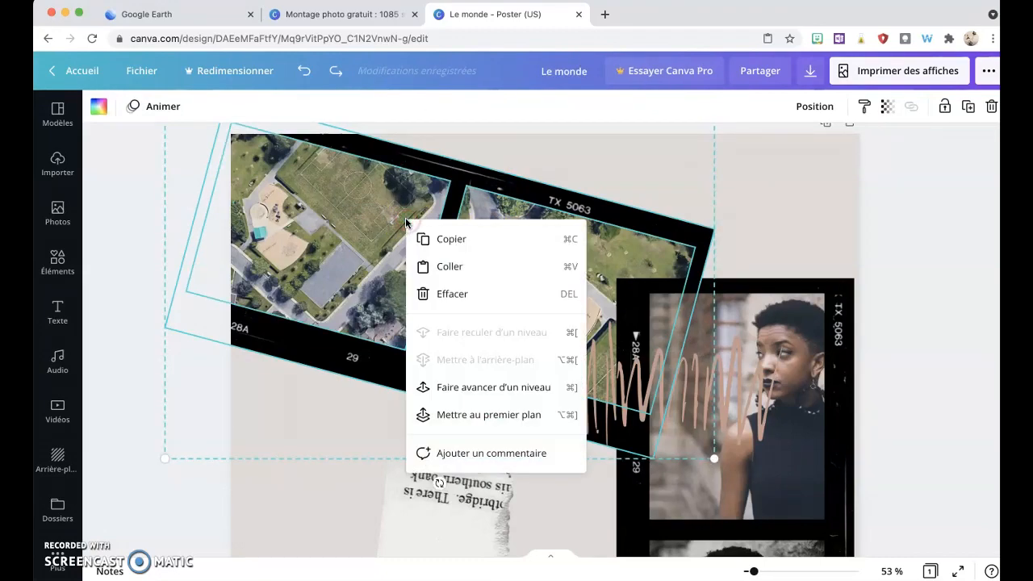
pyautogui.click(128, 363)
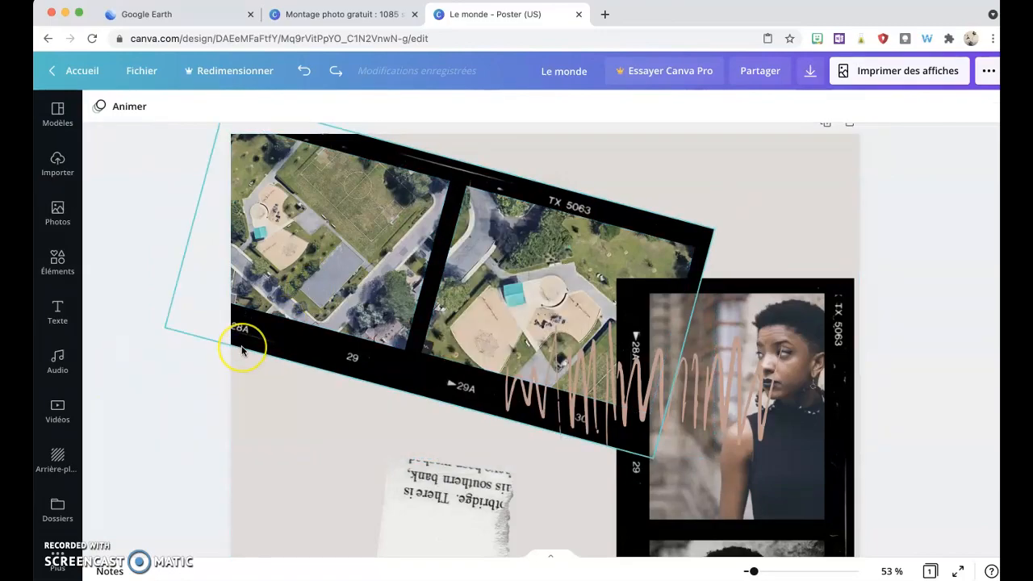
# Step: Bring the right vertical film strip to the front so it covers the scribble decoration
pyautogui.scroll(-5, 241, 349)
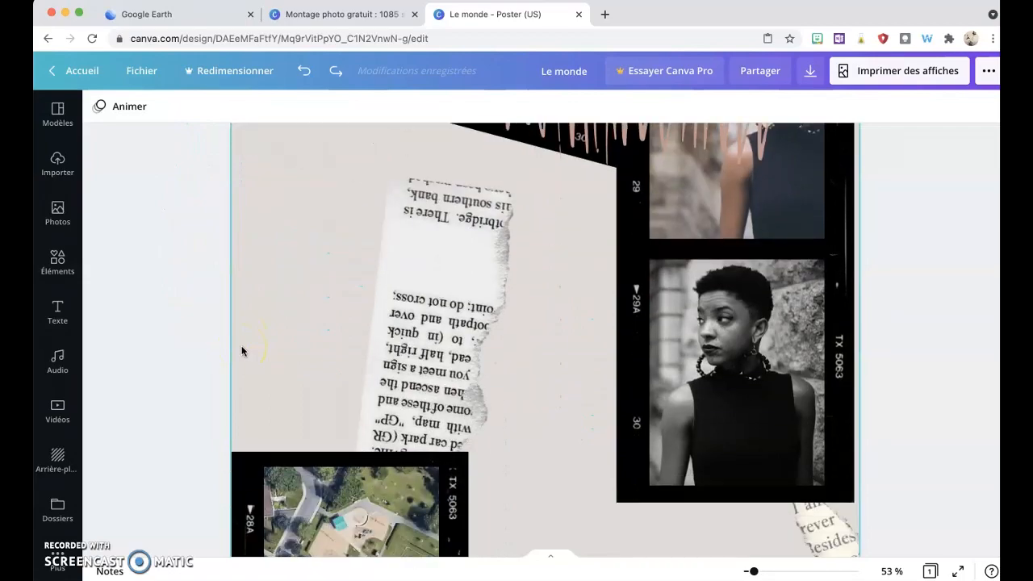
pyautogui.scroll(-1, 241, 347)
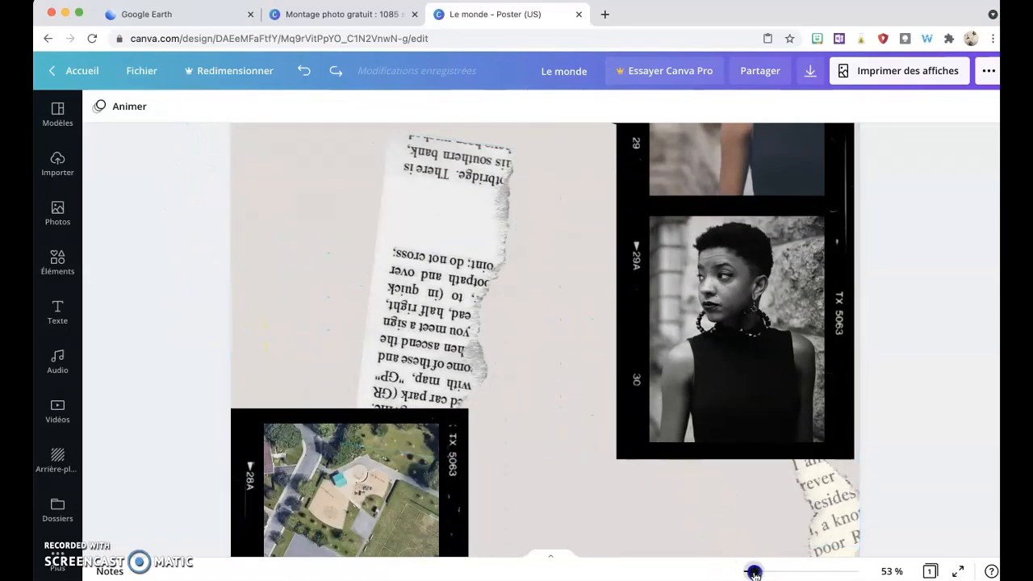
pyautogui.moveTo(754, 573)
pyautogui.mouseDown()
pyautogui.moveTo(738, 571)
pyautogui.moveTo(756, 571)
pyautogui.moveTo(747, 572)
pyautogui.mouseUp()
pyautogui.click(557, 258)
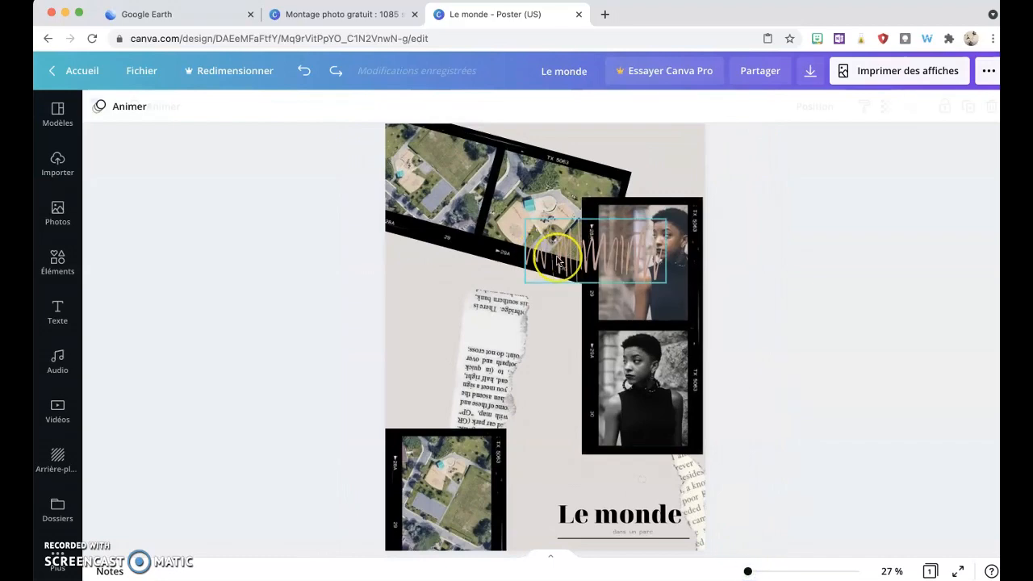
pyautogui.rightClick(697, 373)
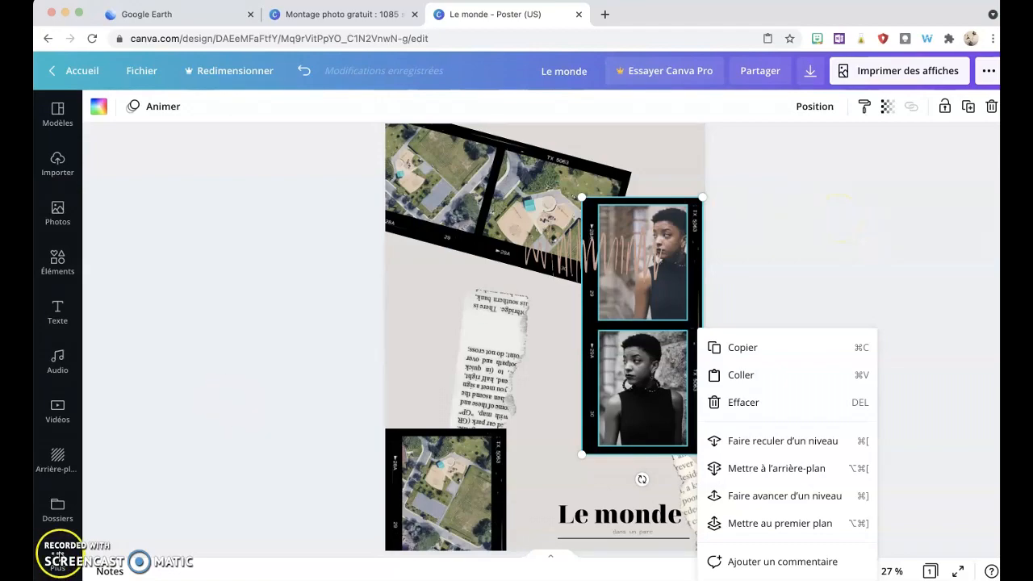
pyautogui.click(50, 568)
pyautogui.click(517, 16)
pyautogui.click(620, 231)
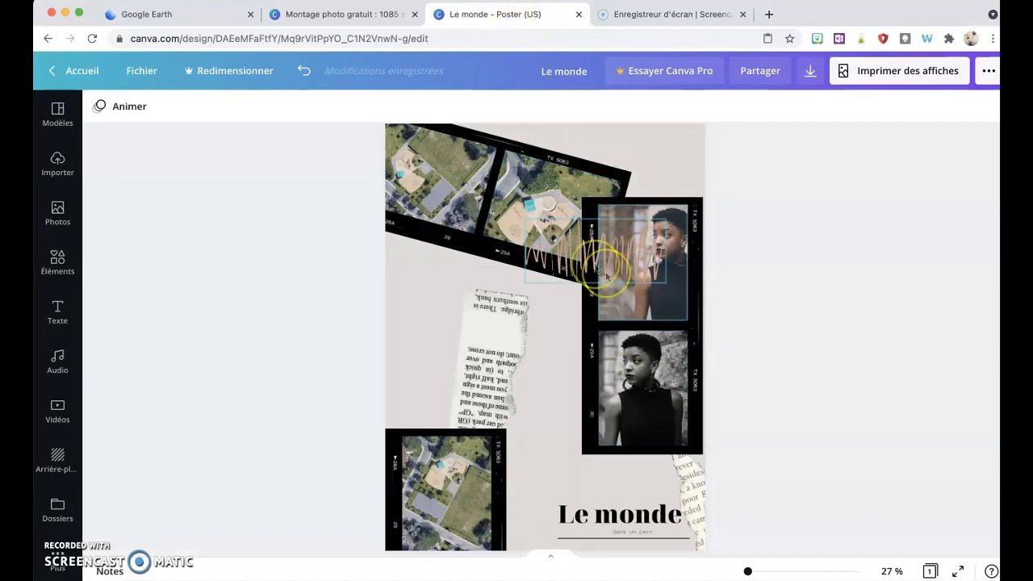
pyautogui.click(560, 300)
pyautogui.click(693, 348)
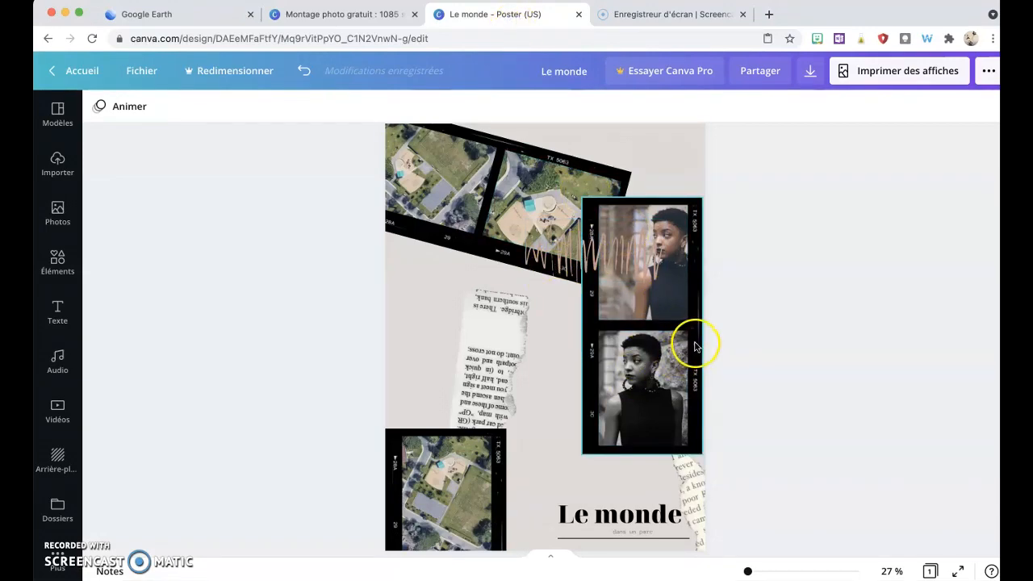
pyautogui.moveTo(780, 221); pyautogui.dragTo(646, 390)
pyautogui.rightClick(646, 390)
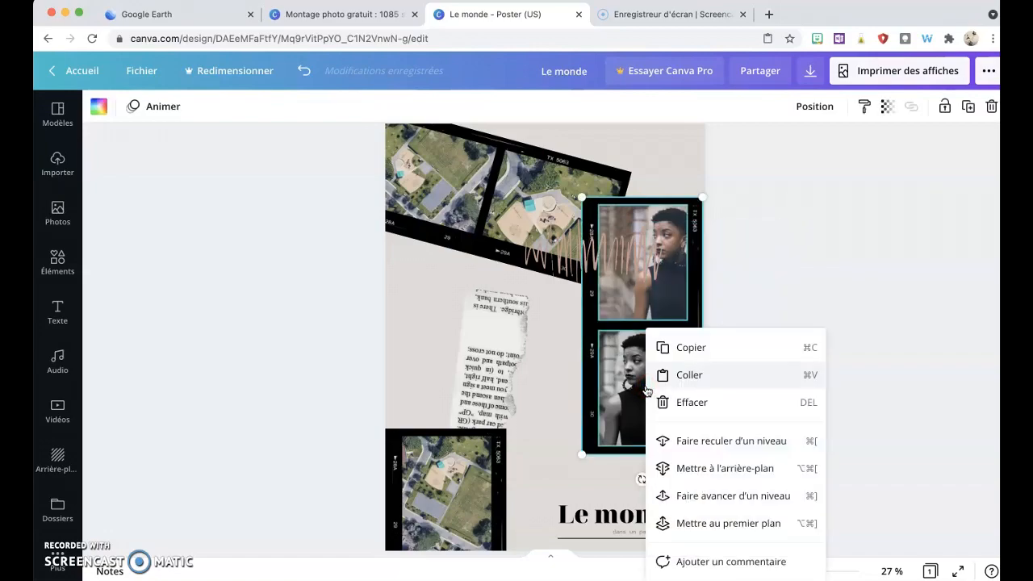
pyautogui.click(664, 525)
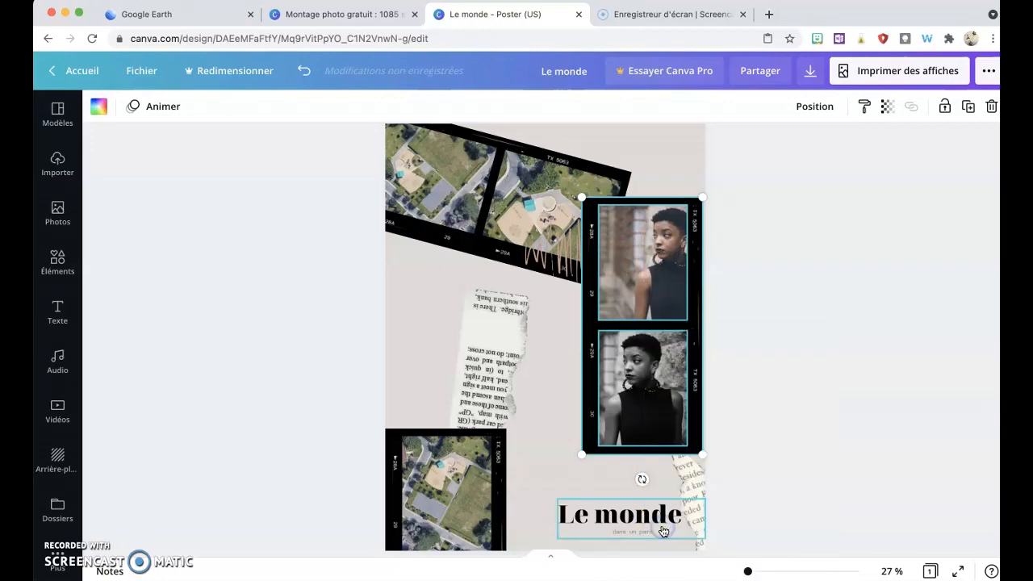
pyautogui.click(829, 336)
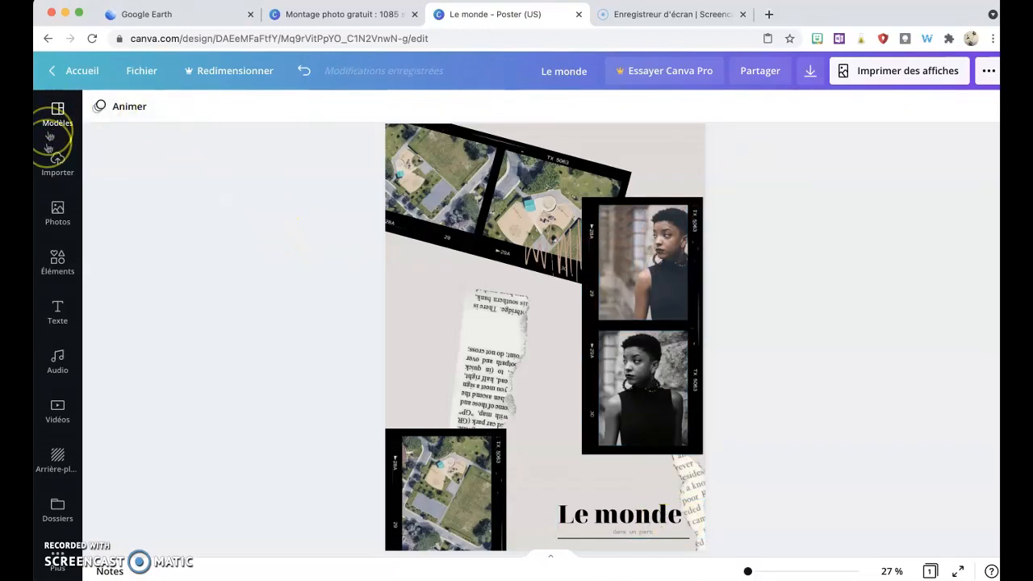
# Step: Place an uploaded robot photo into the upper frame of the right vertical film strip
pyautogui.click(58, 211)
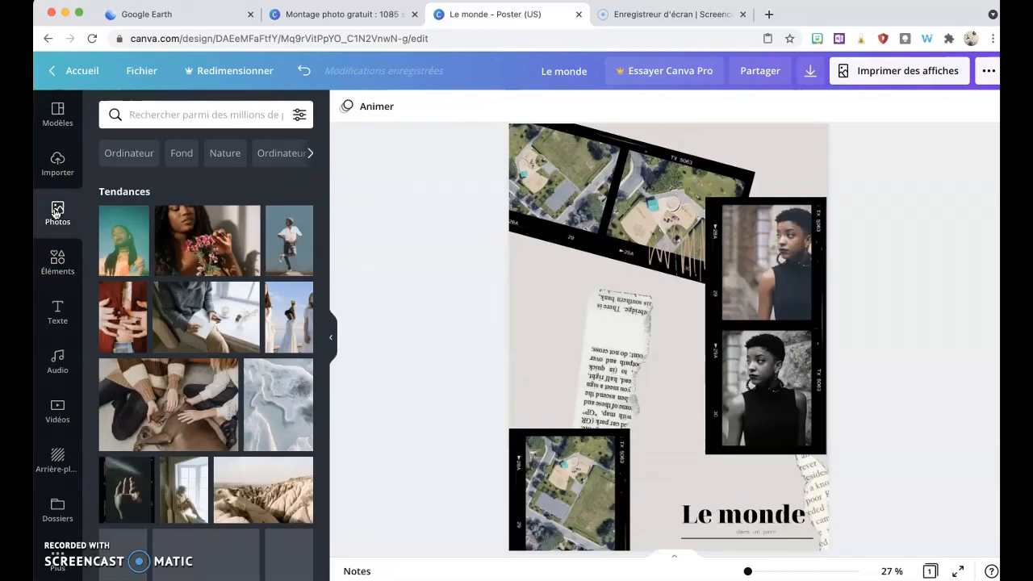
pyautogui.click(69, 167)
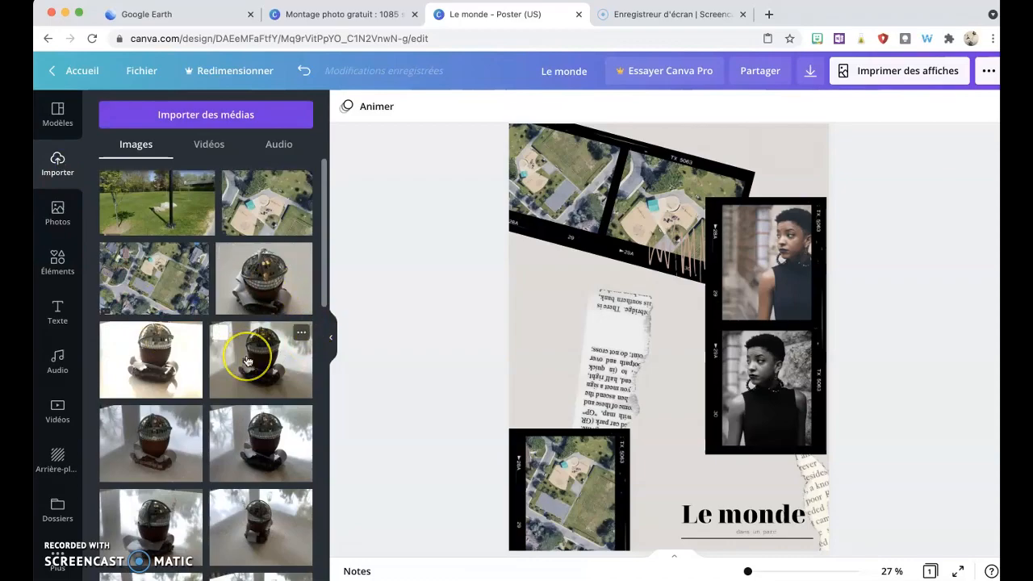
pyautogui.scroll(-5, 248, 361)
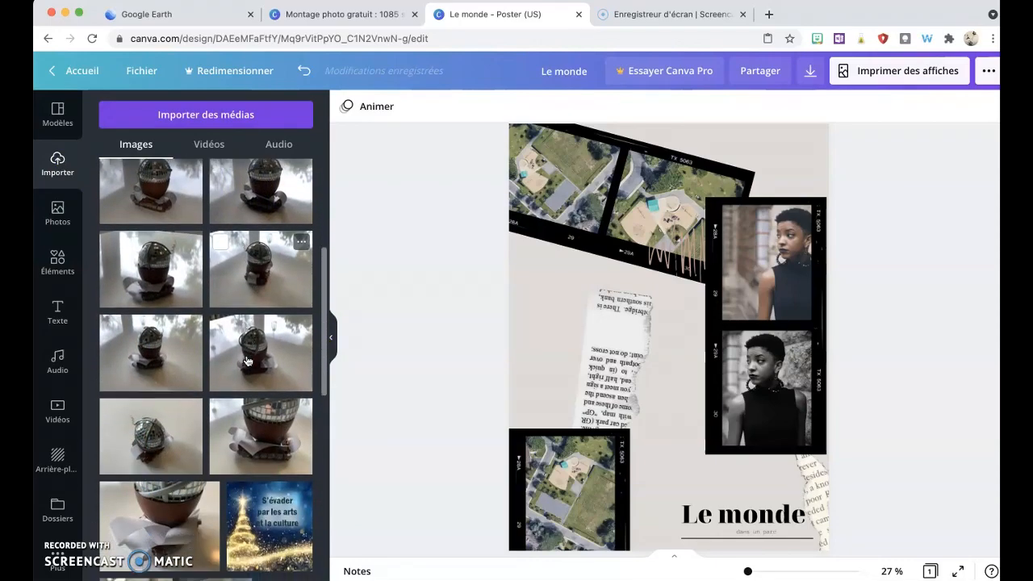
pyautogui.scroll(1, 247, 361)
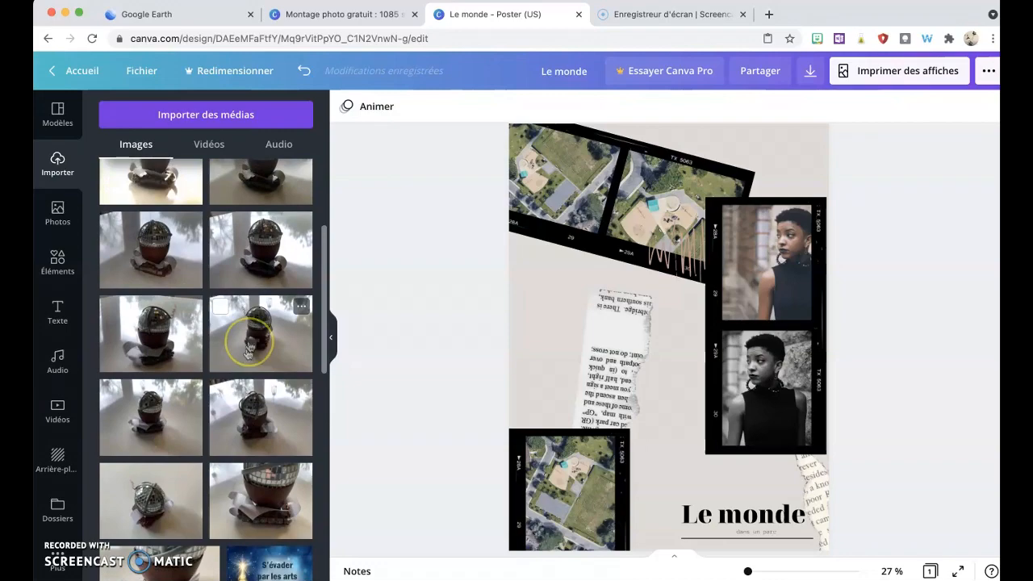
pyautogui.click(250, 347)
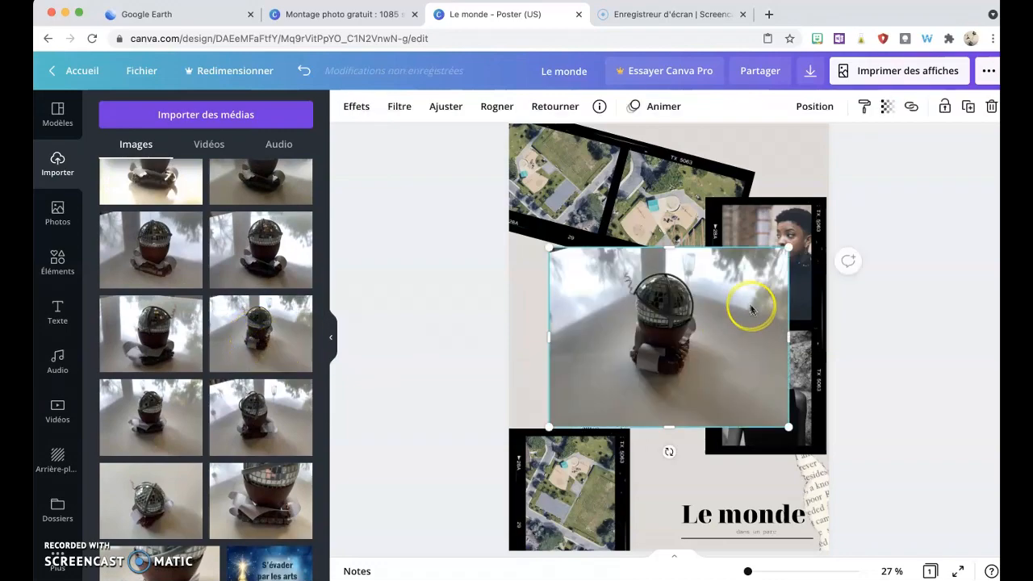
pyautogui.moveTo(696, 343); pyautogui.dragTo(790, 278)
pyautogui.click(754, 268)
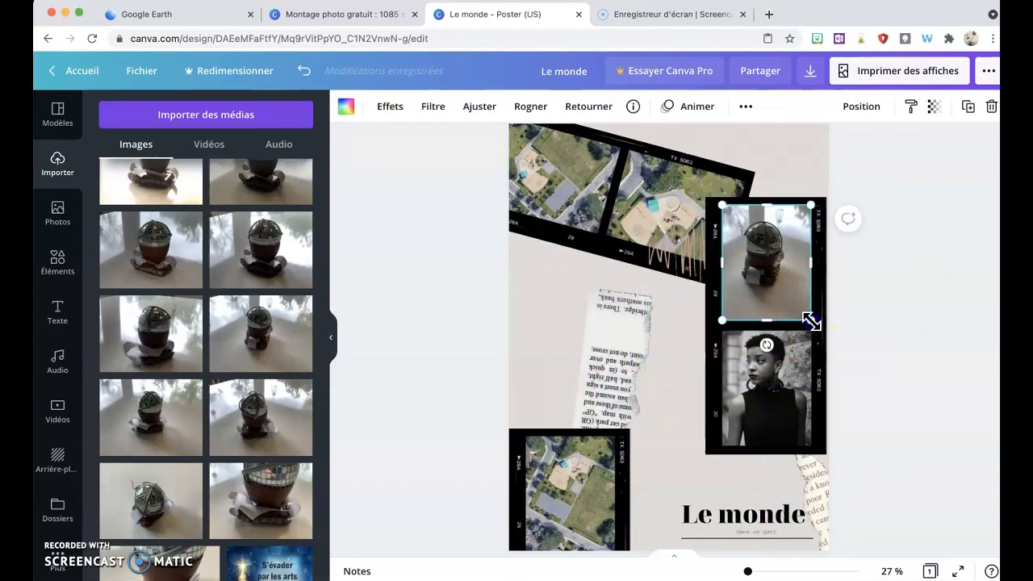
# Step: Enlarge the robot photo inside the upper frame so it fills the film frame
pyautogui.doubleClick(779, 279)
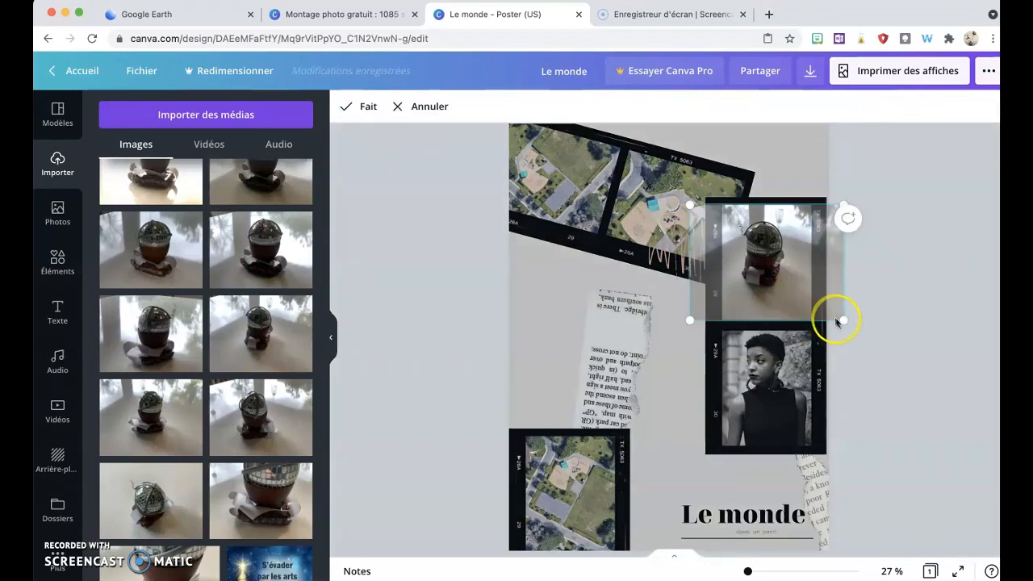
pyautogui.moveTo(842, 320); pyautogui.dragTo(871, 358)
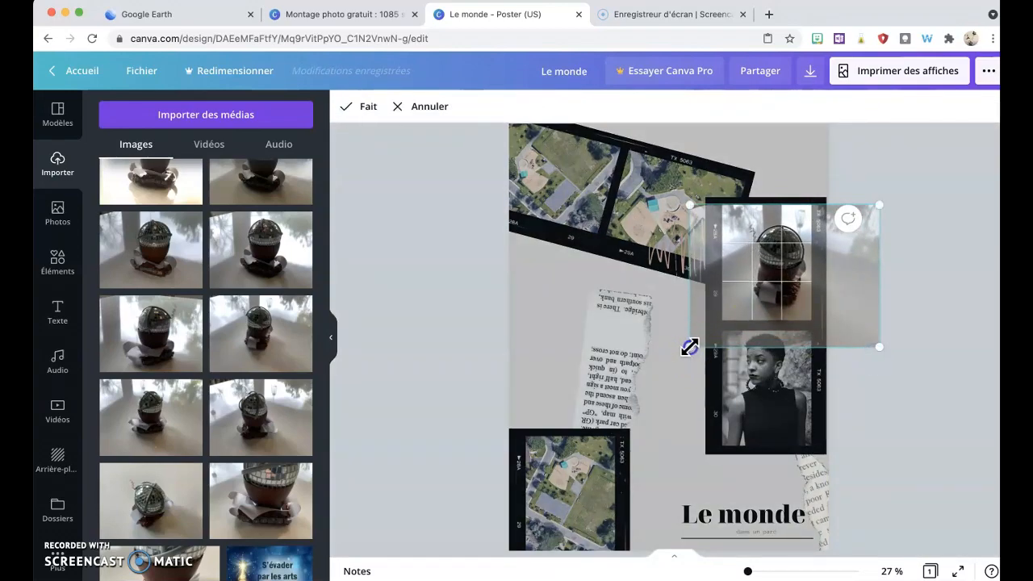
pyautogui.moveTo(687, 346); pyautogui.dragTo(659, 357)
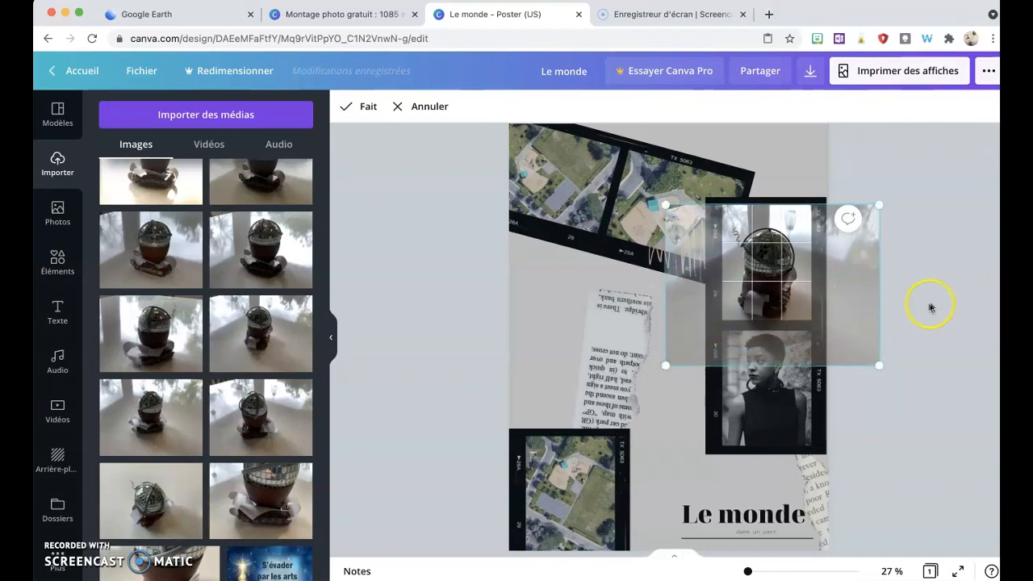
pyautogui.click(933, 303)
# Step: Set the upper robot photo's brightness to 32 and contrast to 39
pyautogui.click(757, 275)
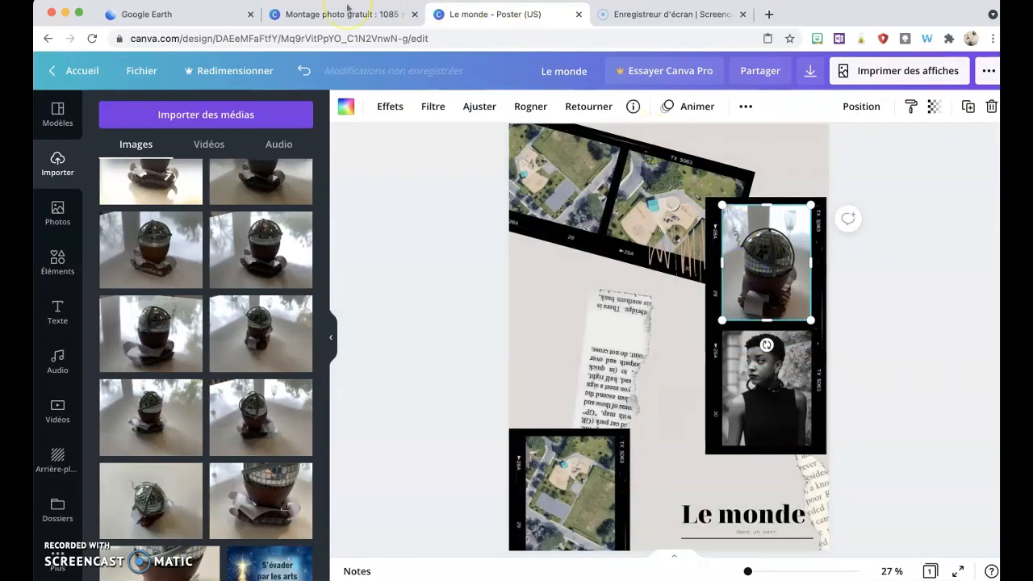
pyautogui.click(478, 107)
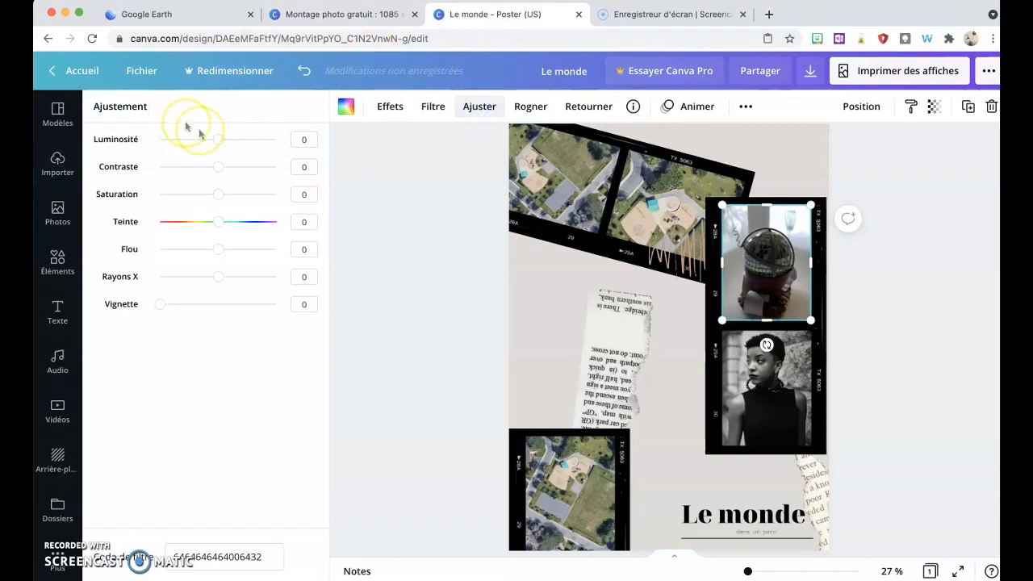
pyautogui.moveTo(219, 139); pyautogui.dragTo(240, 166)
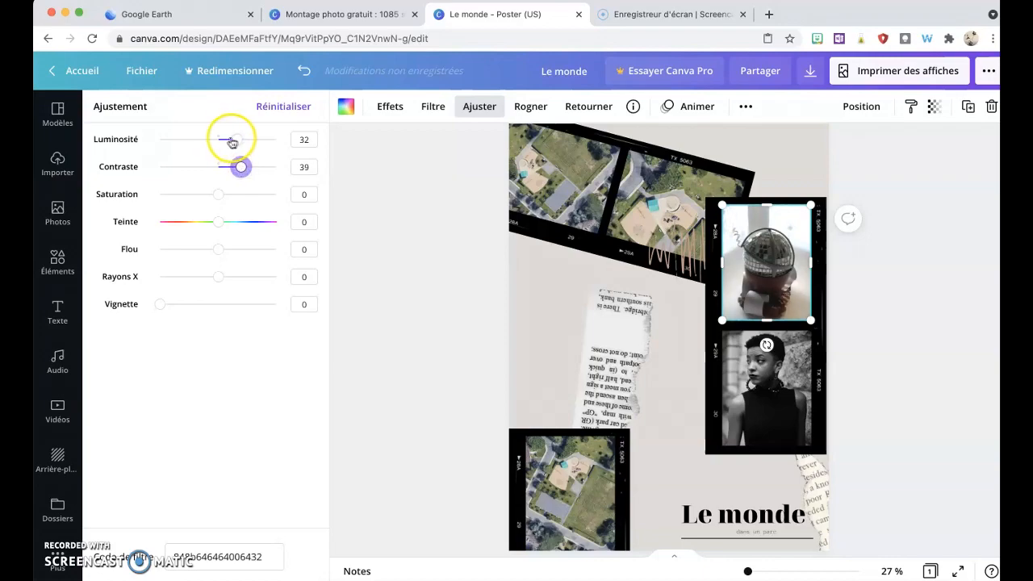
pyautogui.click(235, 140)
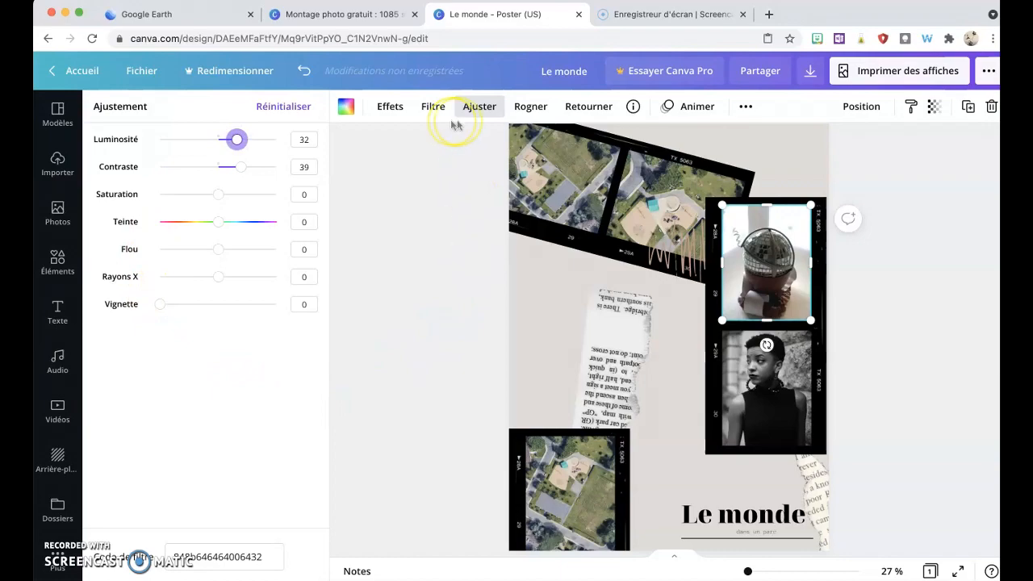
pyautogui.click(423, 196)
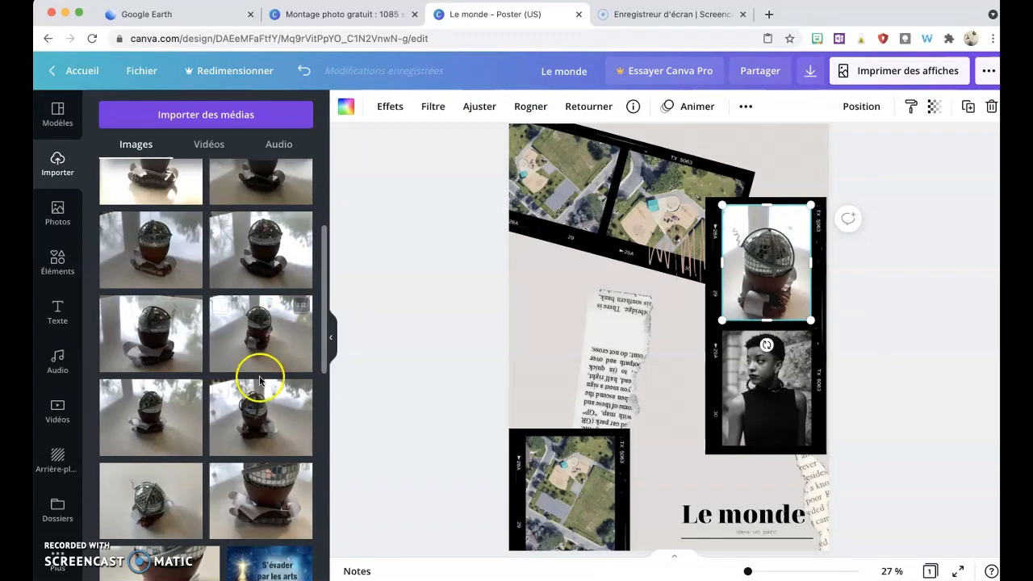
# Step: Drop another uploaded robot photo into the lower frame of the right strip and set its filter to Aucune
pyautogui.moveTo(243, 429)
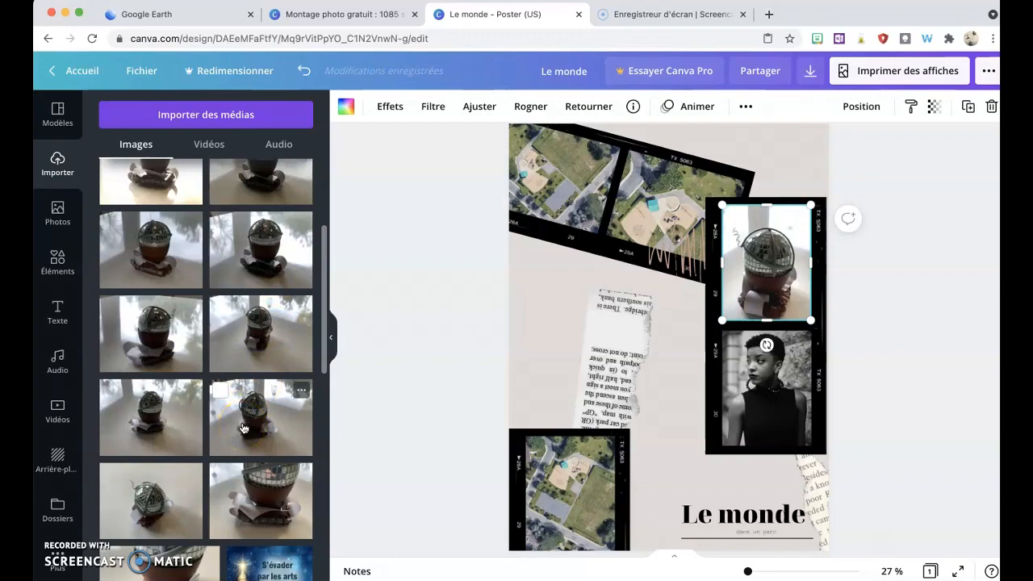
pyautogui.scroll(3, 244, 376)
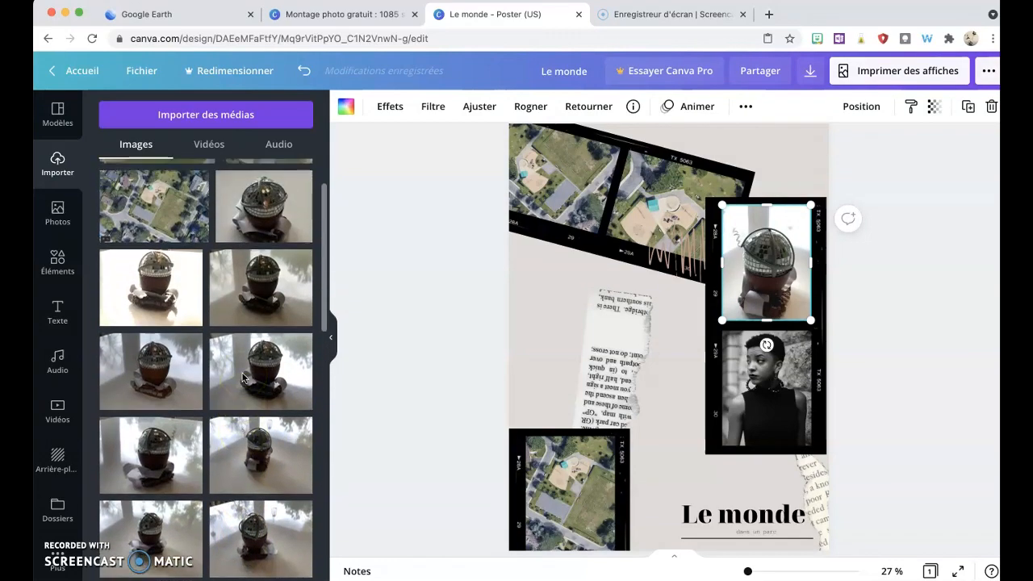
pyautogui.scroll(2, 244, 377)
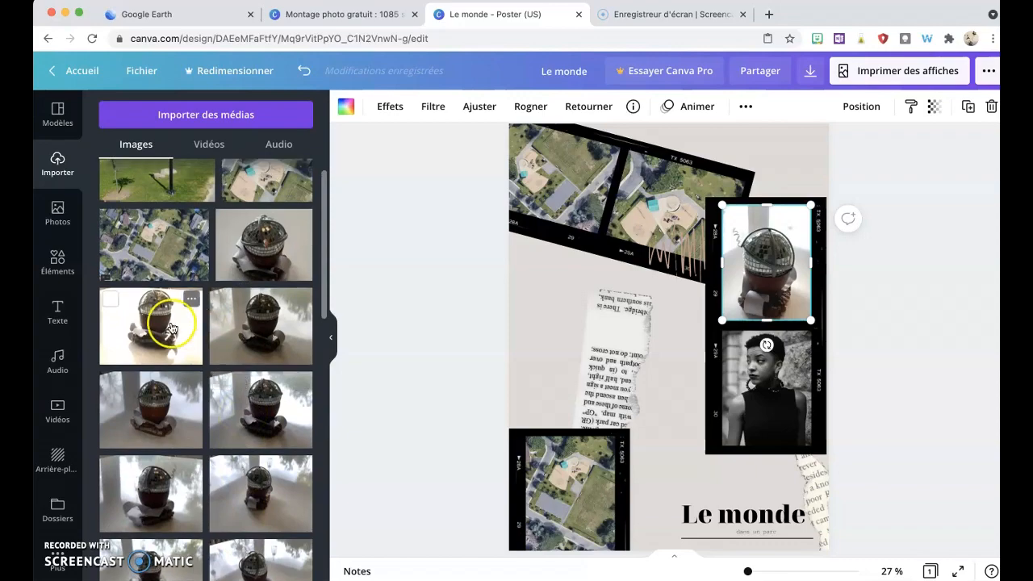
pyautogui.moveTo(162, 330); pyautogui.dragTo(765, 400)
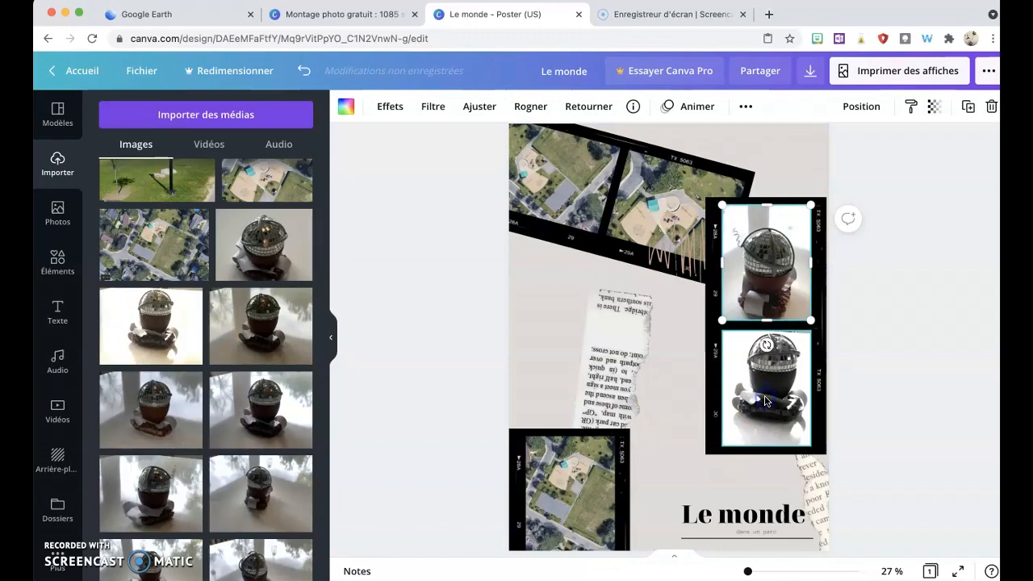
pyautogui.click(430, 106)
pyautogui.click(120, 161)
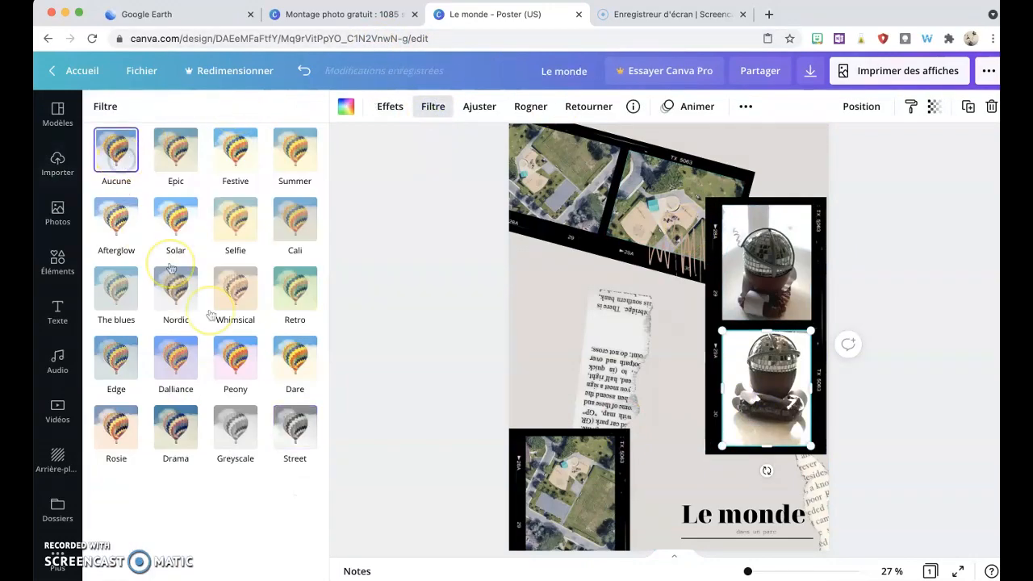
pyautogui.click(399, 207)
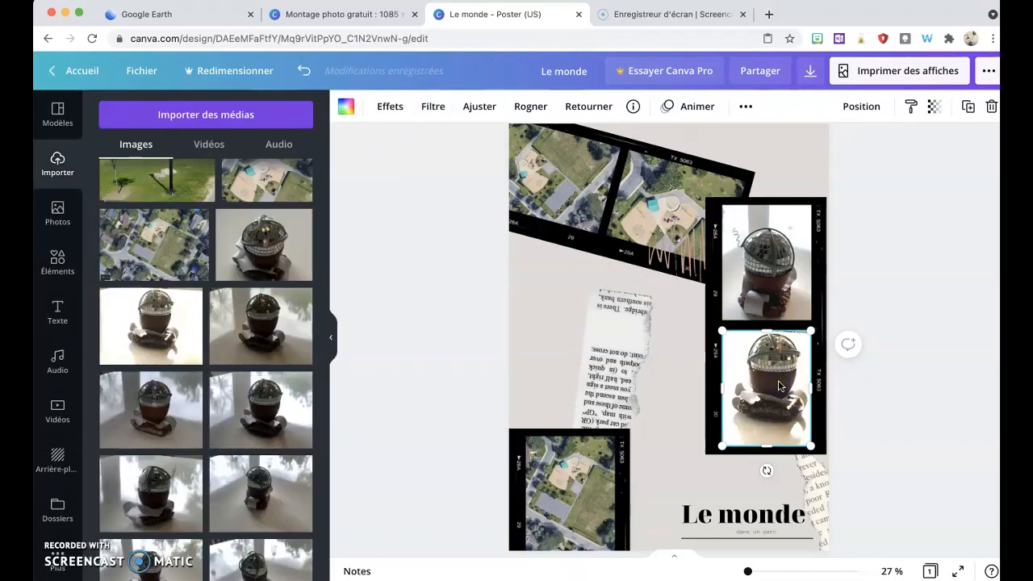
# Step: Adjust the brightness and contrast of the lower robot photo
pyautogui.click(479, 109)
pyautogui.click(219, 140)
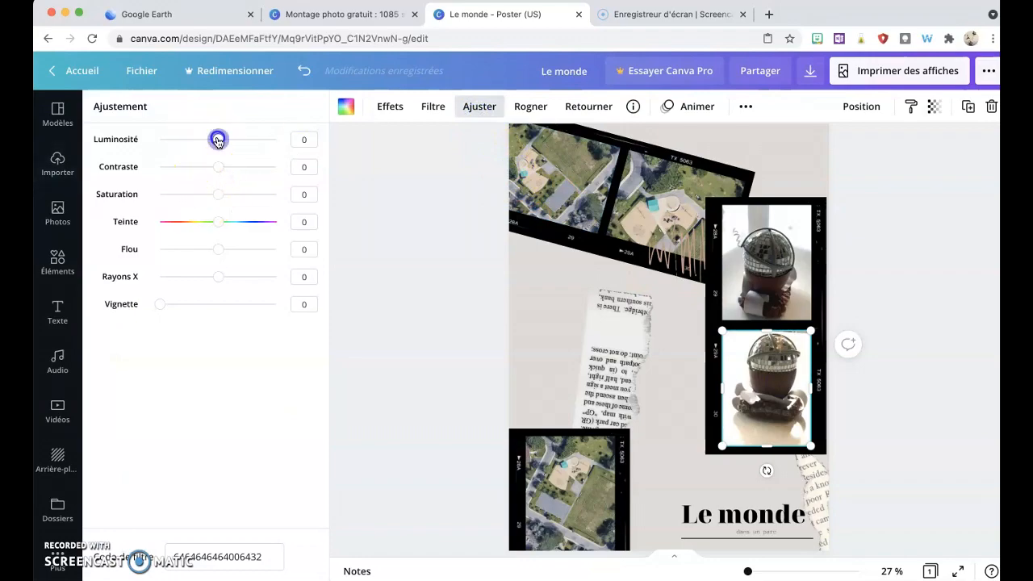
pyautogui.moveTo(222, 141); pyautogui.dragTo(231, 169)
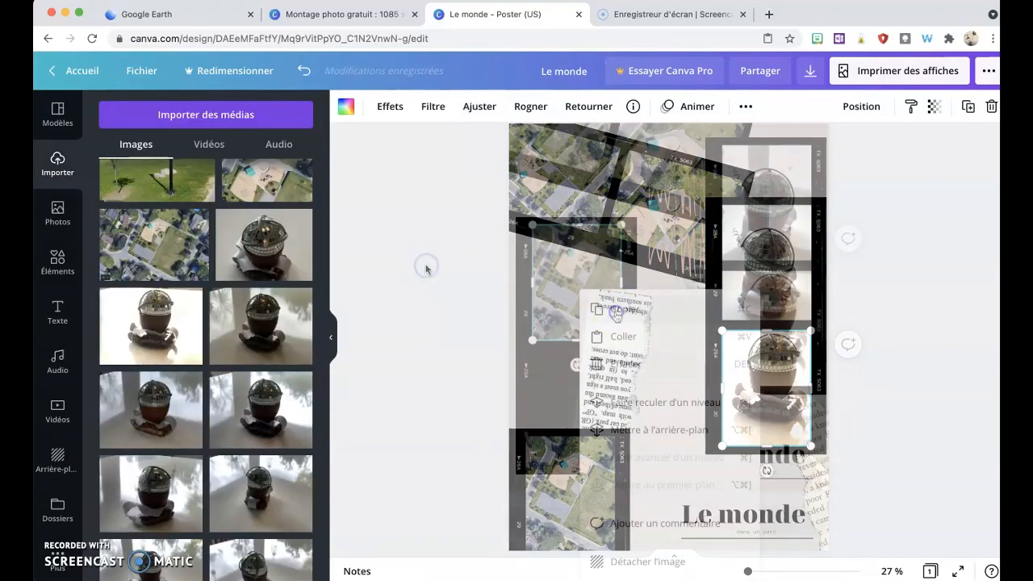
# Step: Paste a copy of the aerial photo into the lower frame of the left film strip
pyautogui.rightClick(590, 314)
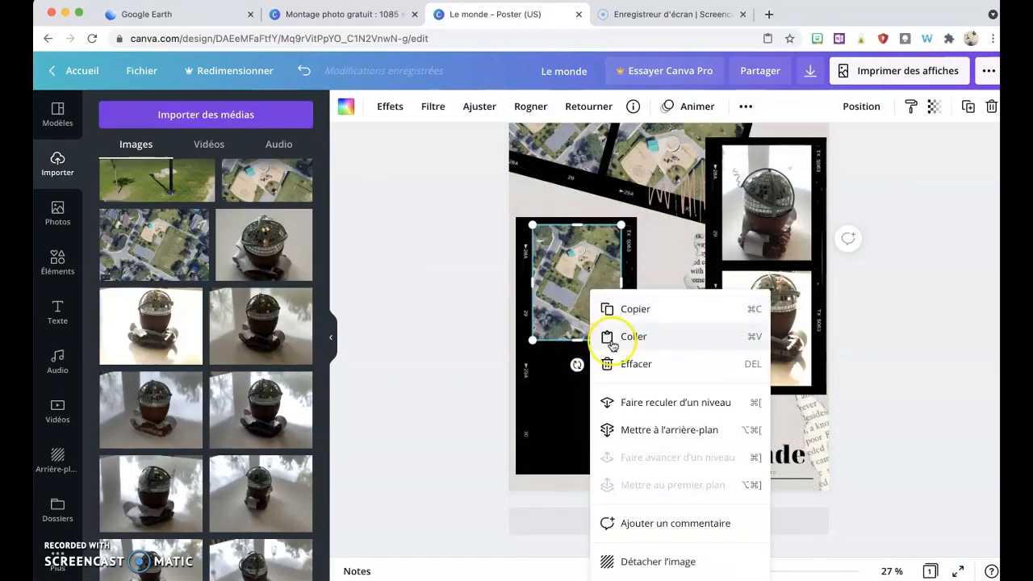
pyautogui.click(611, 334)
pyautogui.moveTo(586, 280); pyautogui.dragTo(583, 400)
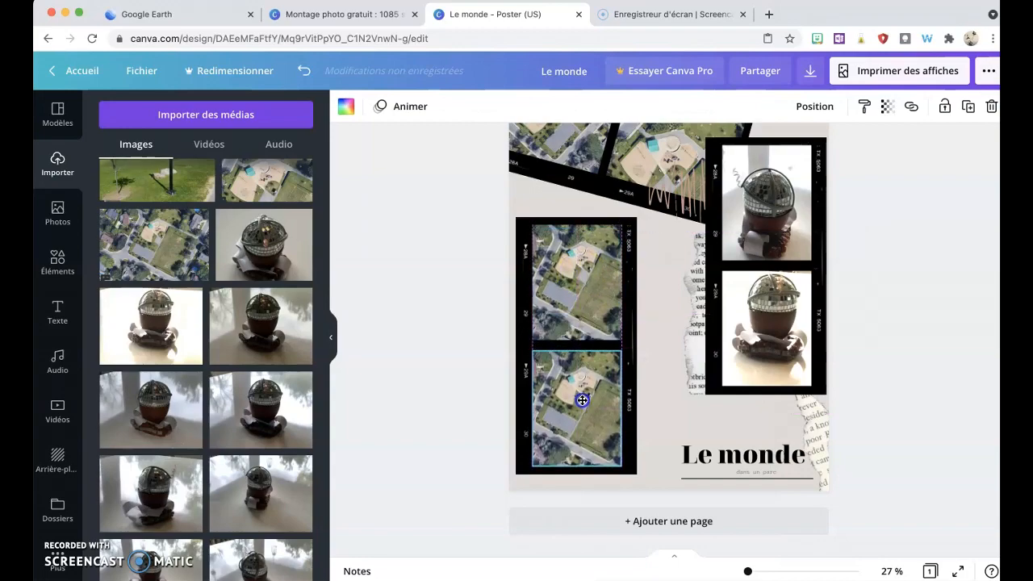
pyautogui.click(443, 322)
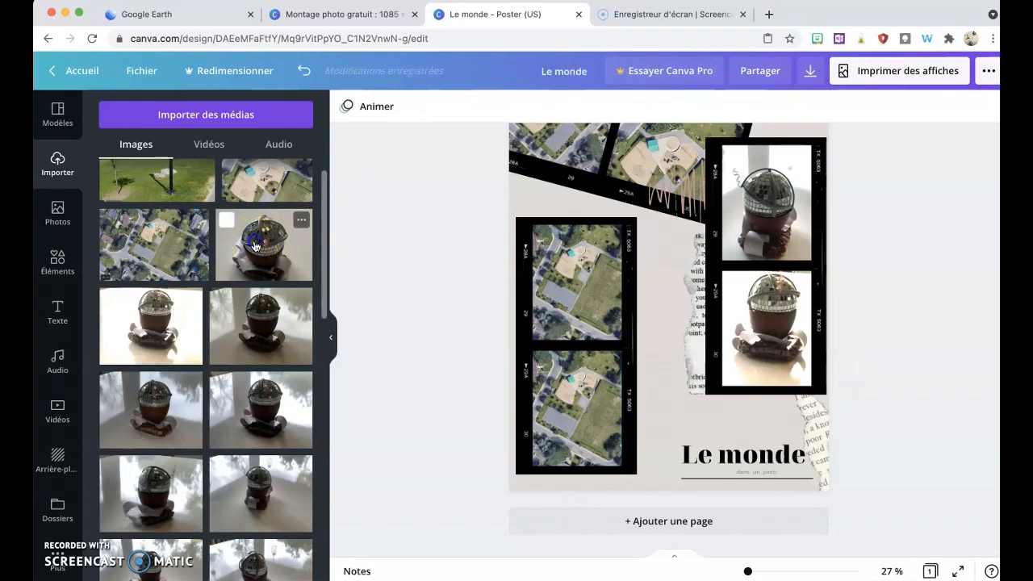
# Step: Drop an uploaded robot photo into the upper frame of the left strip, then enlarge and reposition it to fill the frame
pyautogui.moveTo(255, 246); pyautogui.dragTo(572, 294)
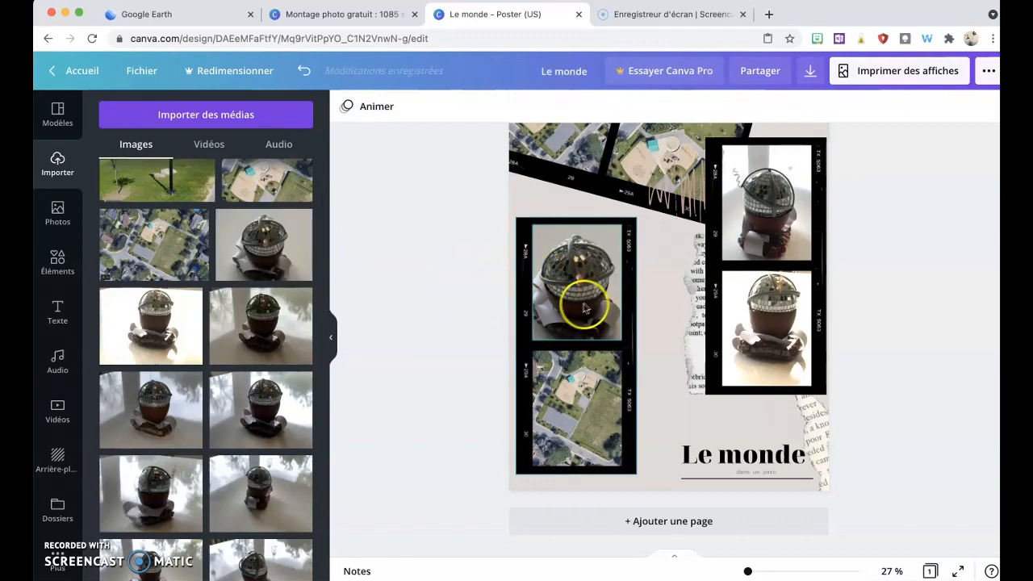
pyautogui.doubleClick(577, 303)
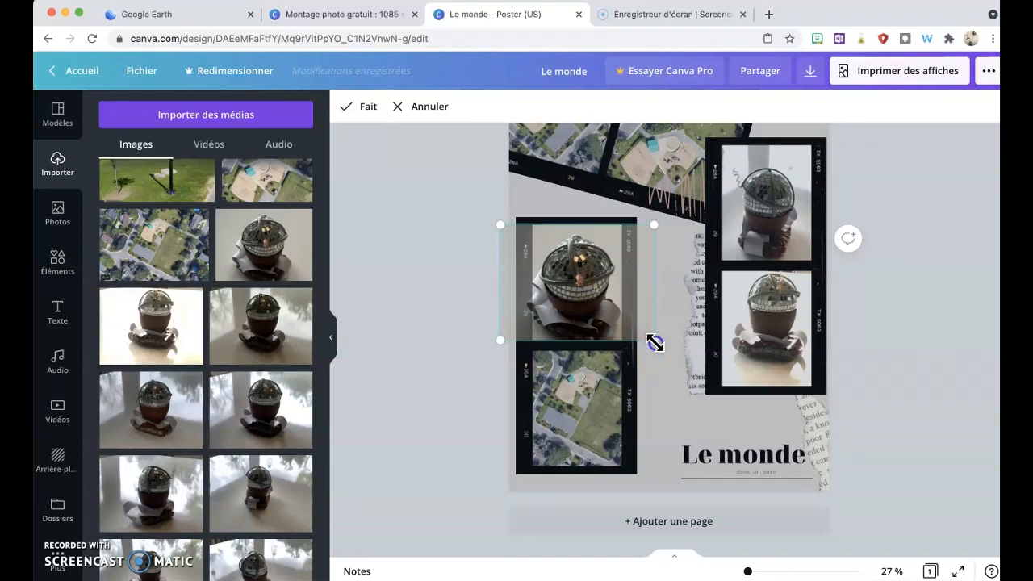
pyautogui.moveTo(654, 343); pyautogui.dragTo(690, 391)
pyautogui.click(580, 307)
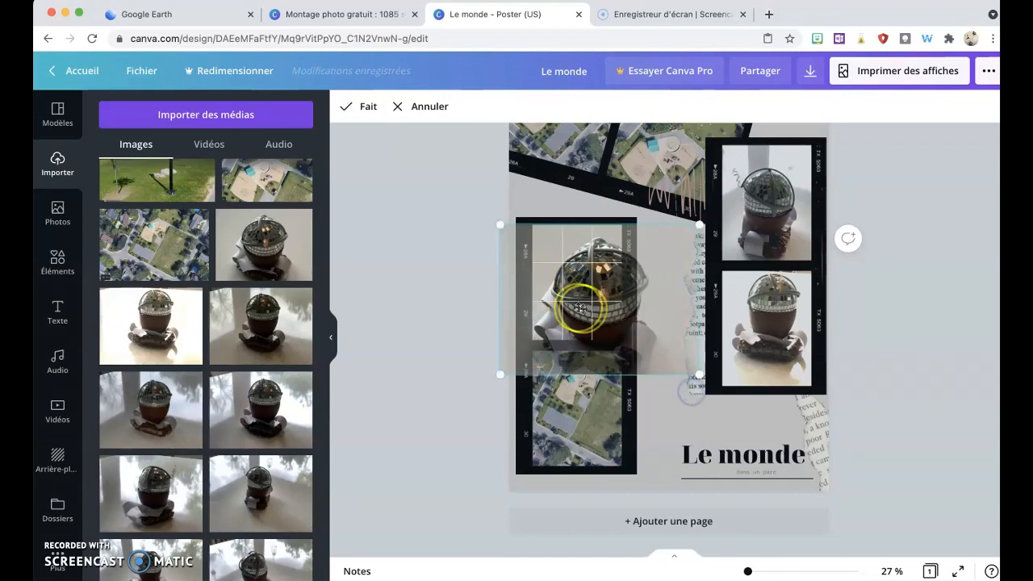
pyautogui.moveTo(580, 308); pyautogui.dragTo(565, 291)
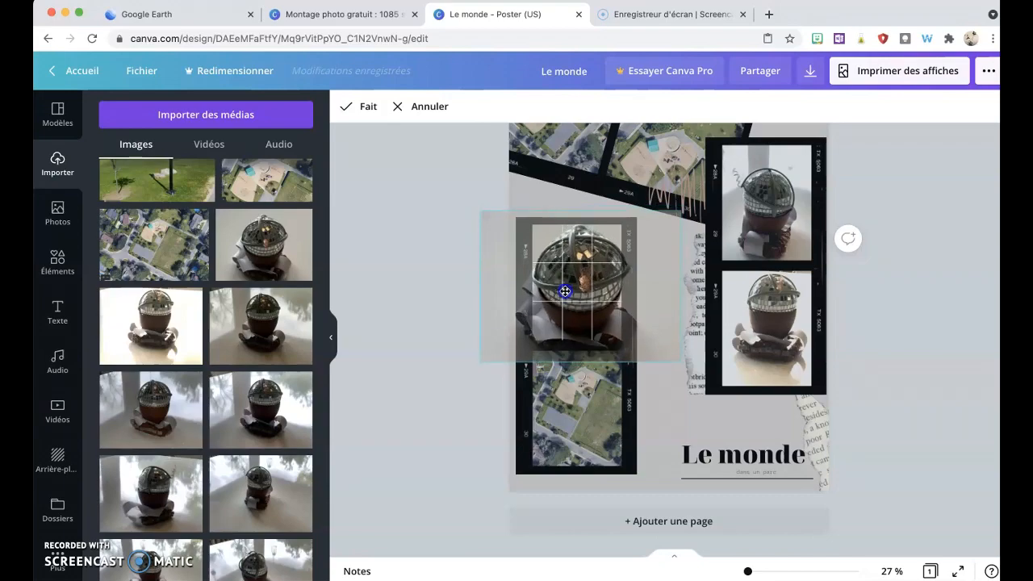
pyautogui.press('Return')
pyautogui.click(442, 339)
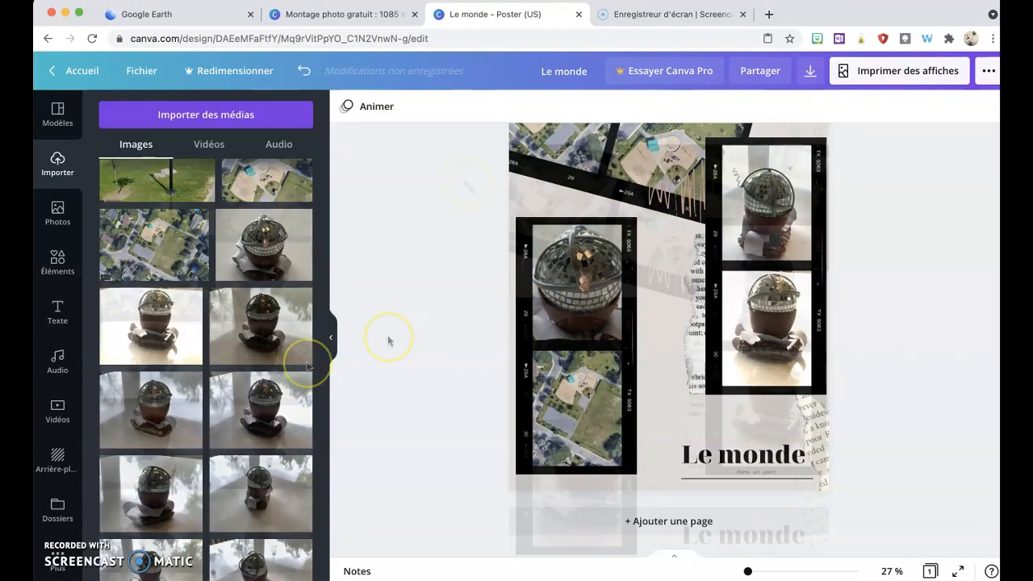
# Step: Select the top film strips and move them upward to rearrange the top of the poster
pyautogui.scroll(2, 419, 258)
pyautogui.moveTo(454, 169); pyautogui.dragTo(612, 278)
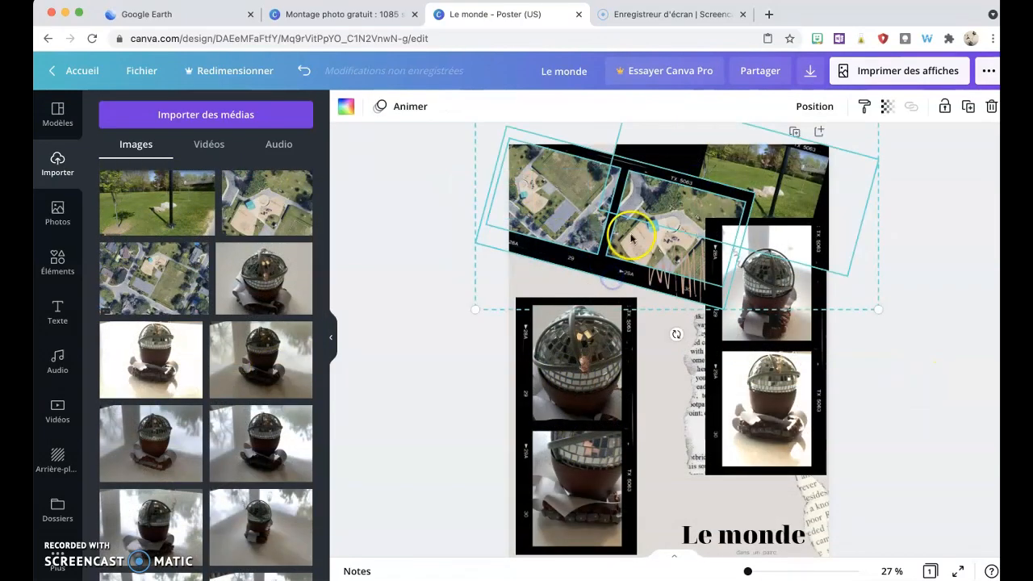
pyautogui.keyDown('shift'); pyautogui.click(789, 208); pyautogui.keyUp('shift')
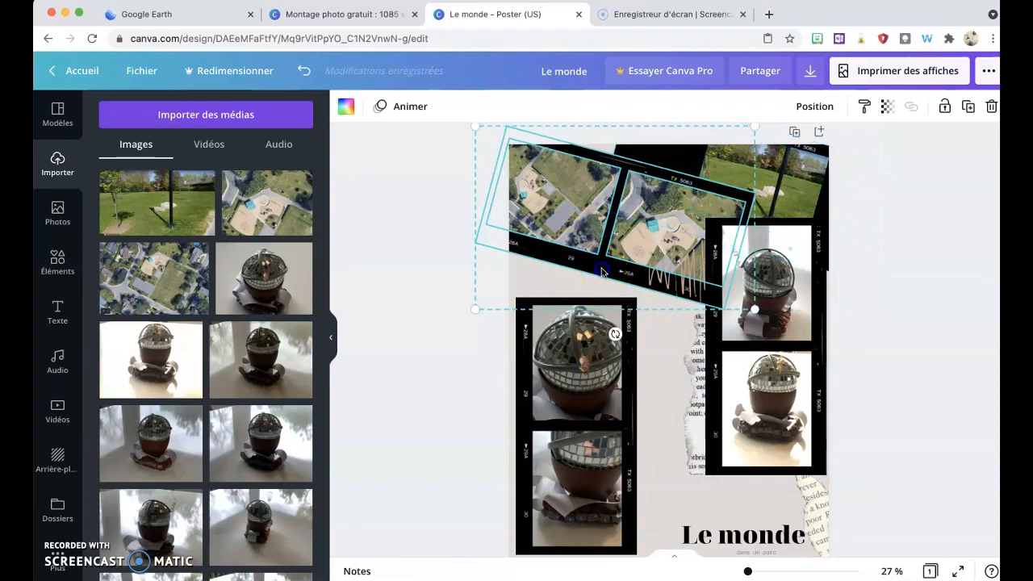
pyautogui.moveTo(601, 272); pyautogui.dragTo(566, 258)
pyautogui.moveTo(443, 298); pyautogui.dragTo(496, 279)
pyautogui.click(545, 223)
pyautogui.moveTo(541, 227)
pyautogui.mouseDown()
pyautogui.moveTo(528, 233)
pyautogui.moveTo(541, 240)
pyautogui.moveTo(553, 225)
pyautogui.mouseUp()
pyautogui.click(420, 365)
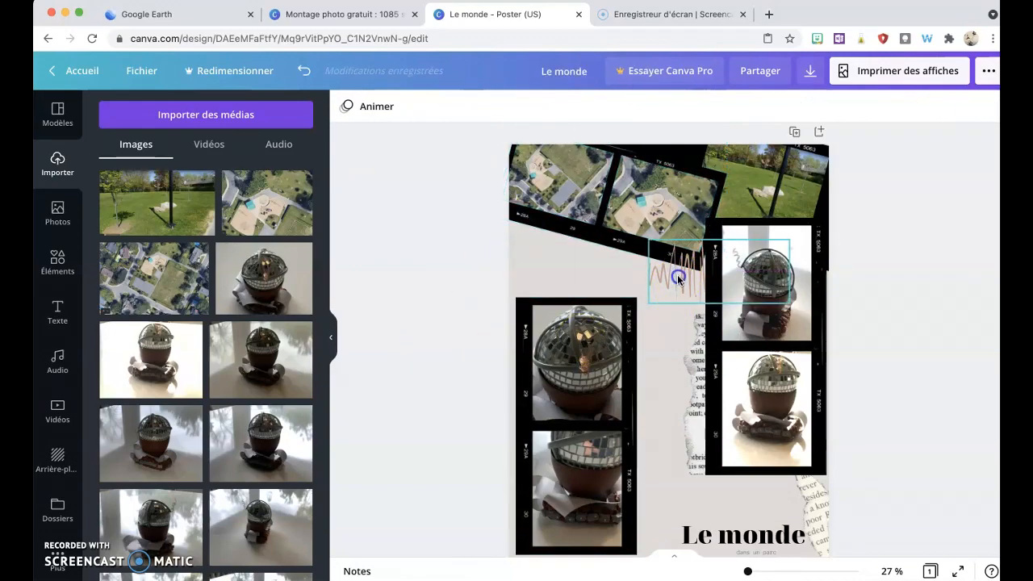
# Step: Unlock the brown squiggle line and move it left beside the right strip
pyautogui.click(678, 280)
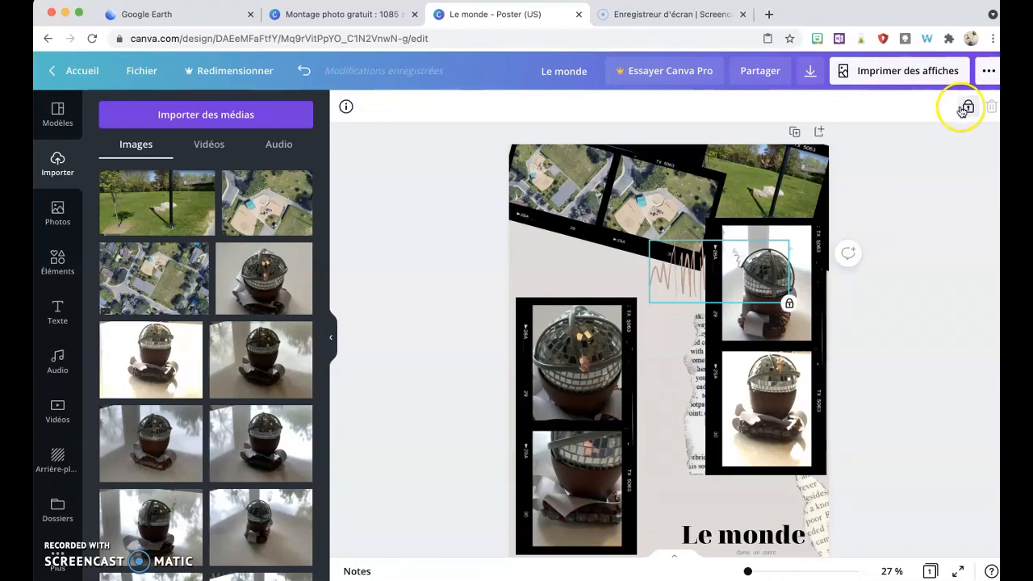
pyautogui.click(966, 108)
pyautogui.moveTo(674, 276); pyautogui.dragTo(606, 275)
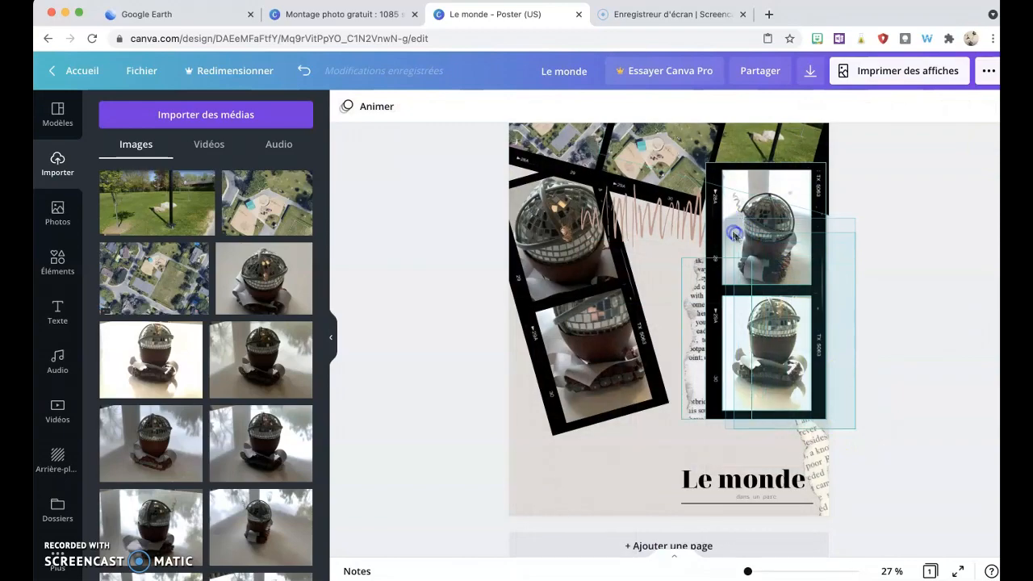
# Step: Duplicate the right film strip, rotate the copy to a tilted angle and place it at the poster's lower left
pyautogui.click(743, 240)
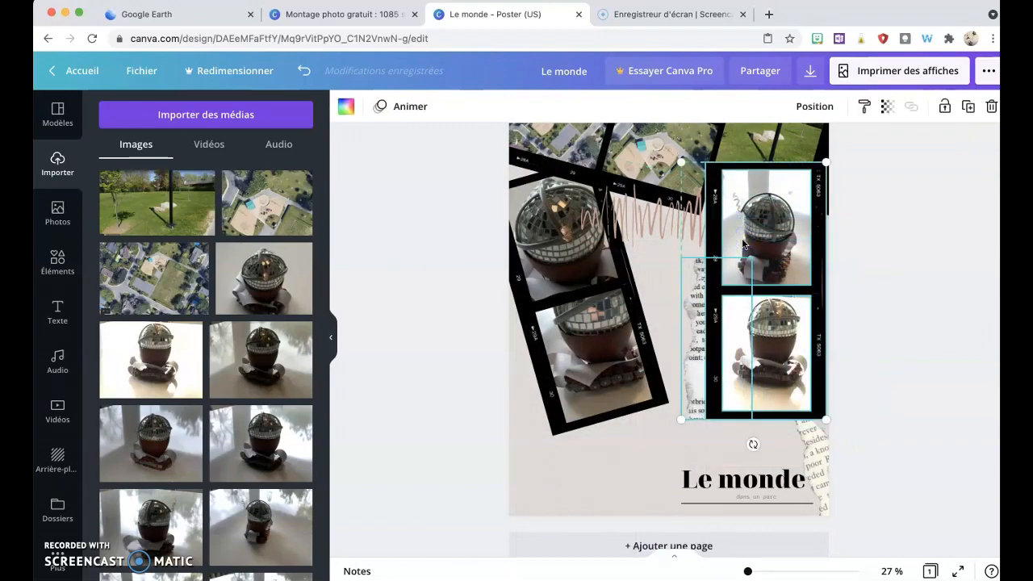
pyautogui.rightClick(796, 181)
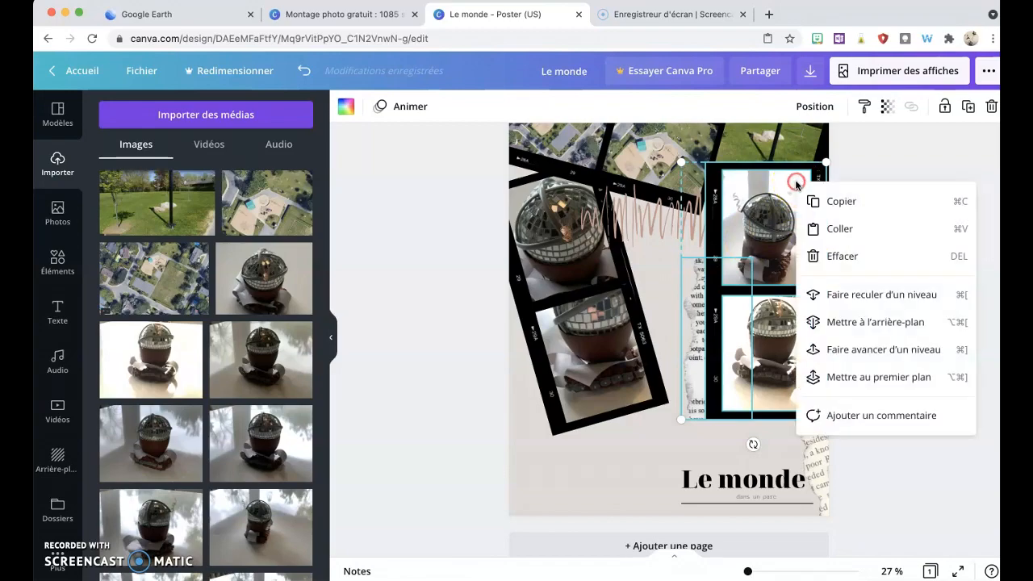
pyautogui.click(831, 202)
pyautogui.press('super+v')
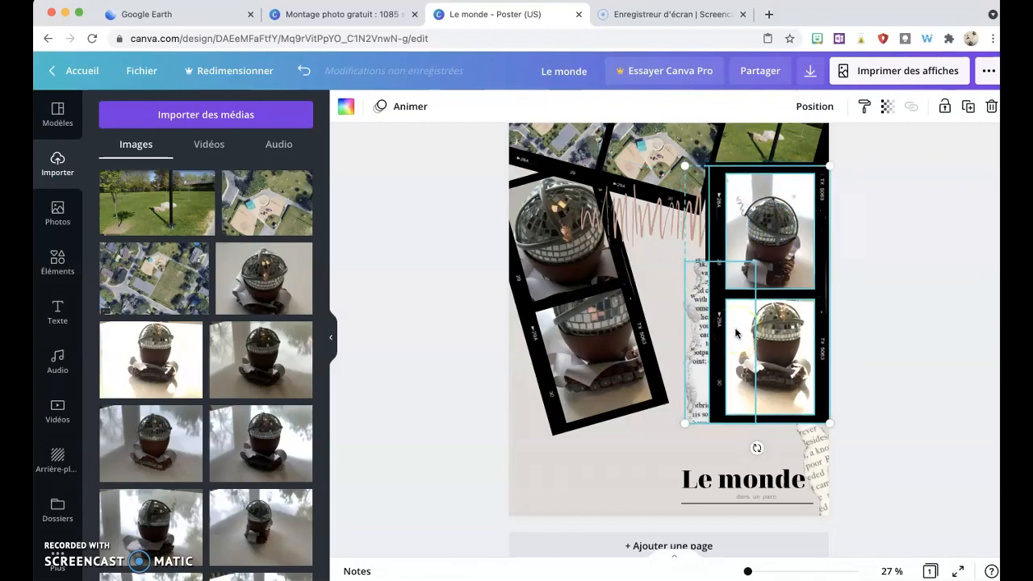
pyautogui.moveTo(796, 218); pyautogui.dragTo(554, 303)
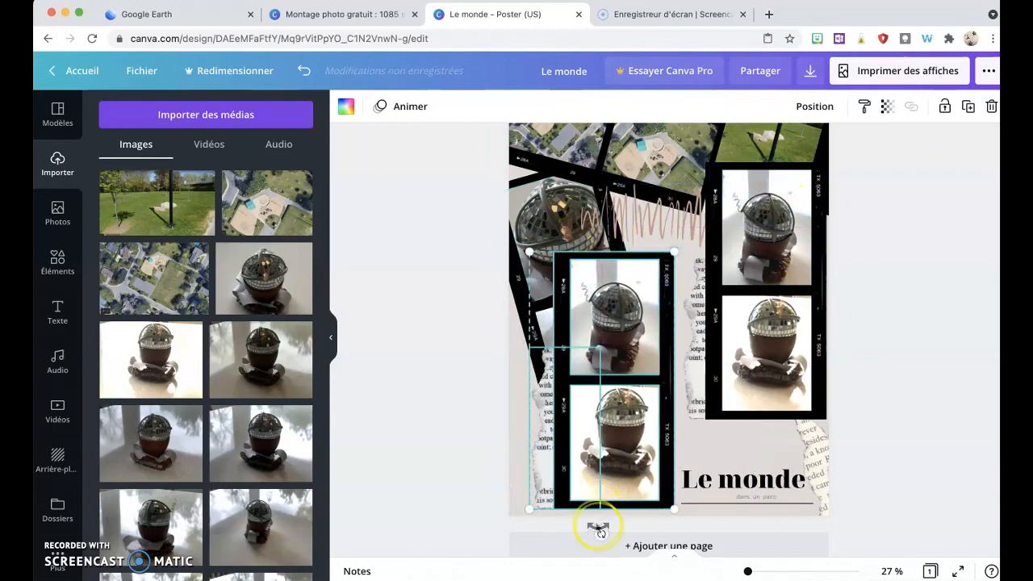
pyautogui.moveTo(603, 532); pyautogui.dragTo(823, 406)
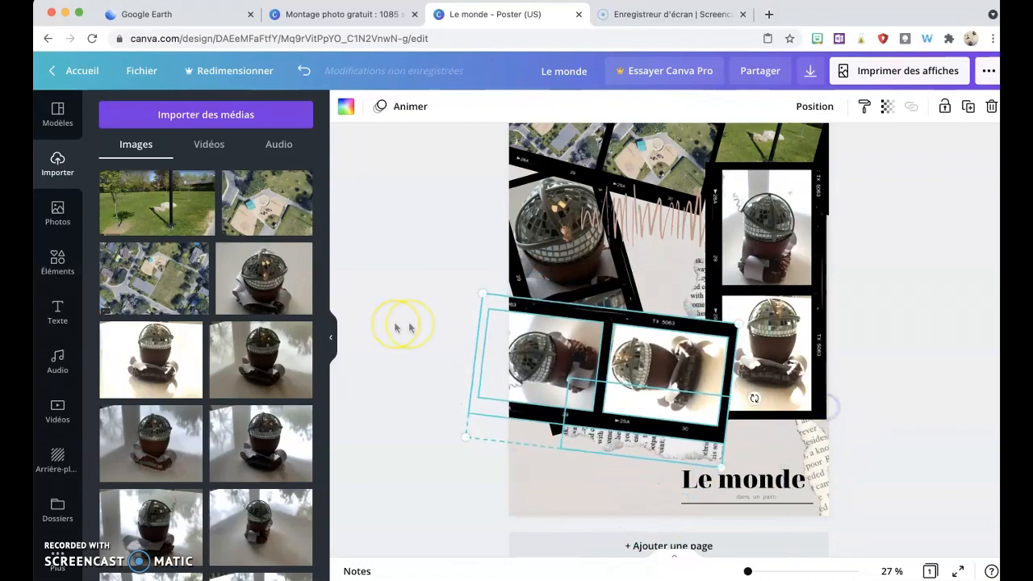
pyautogui.moveTo(563, 355); pyautogui.dragTo(513, 419)
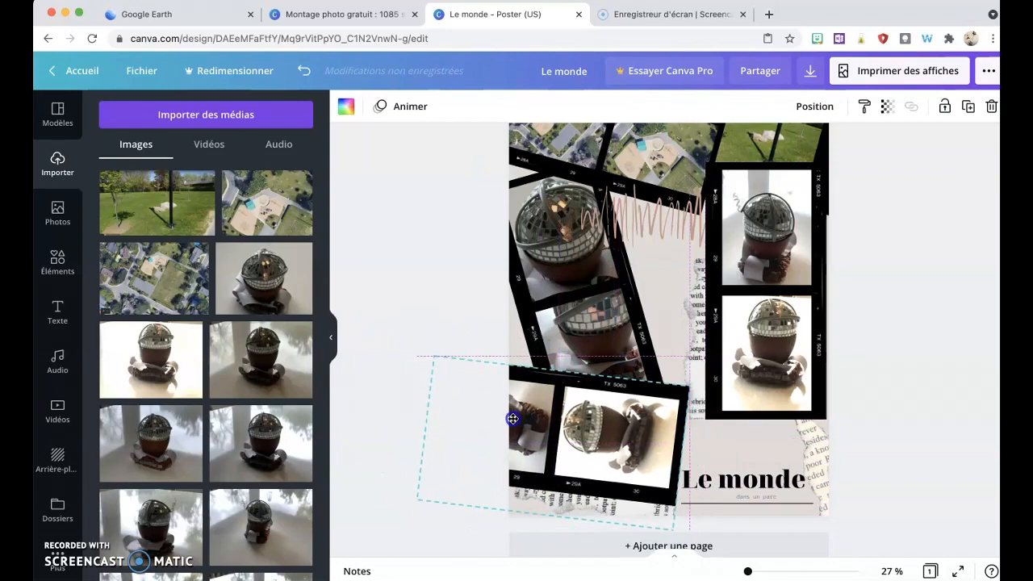
pyautogui.click(379, 339)
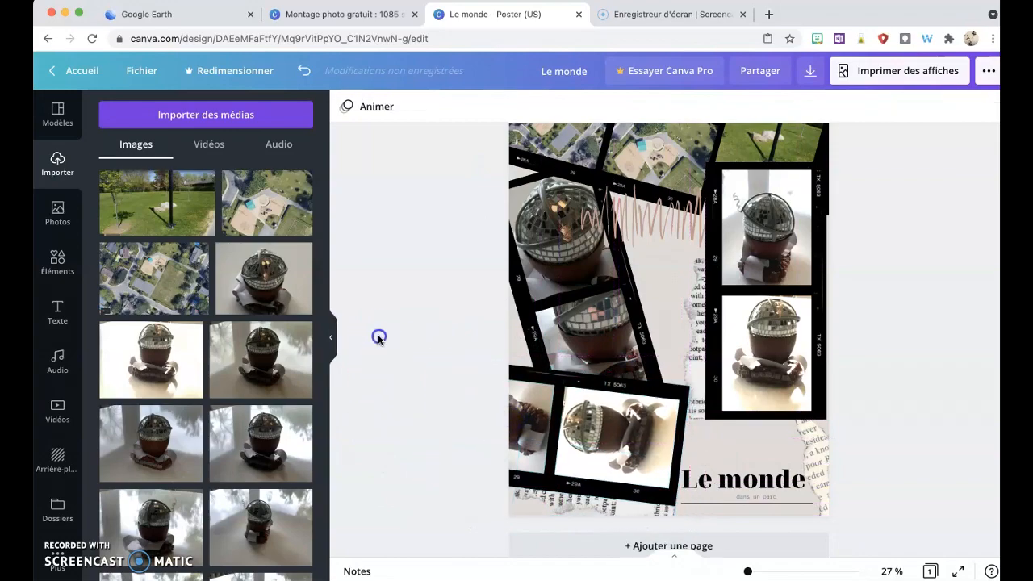
pyautogui.click(556, 511)
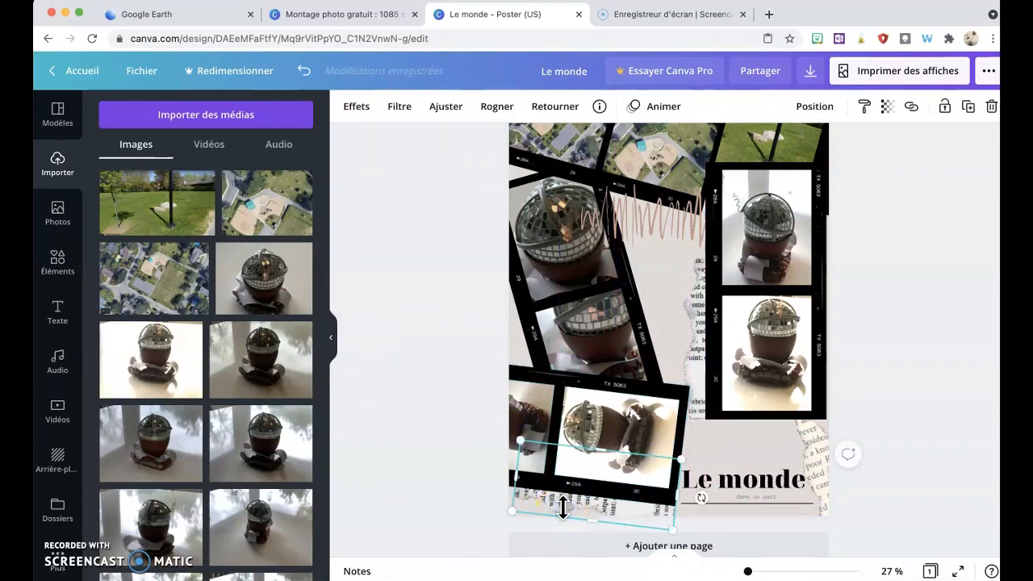
pyautogui.rightClick(564, 509)
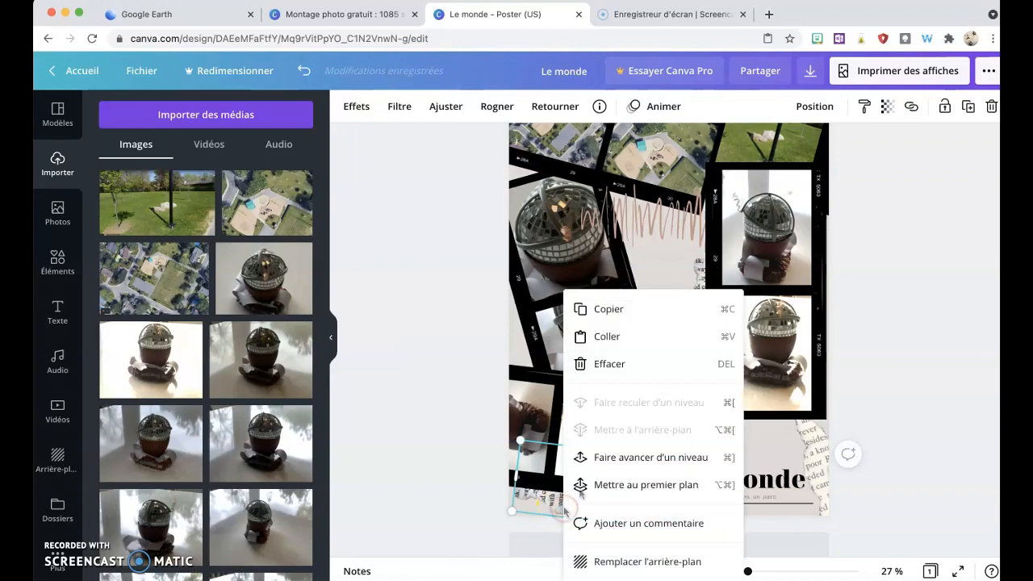
pyautogui.click(601, 365)
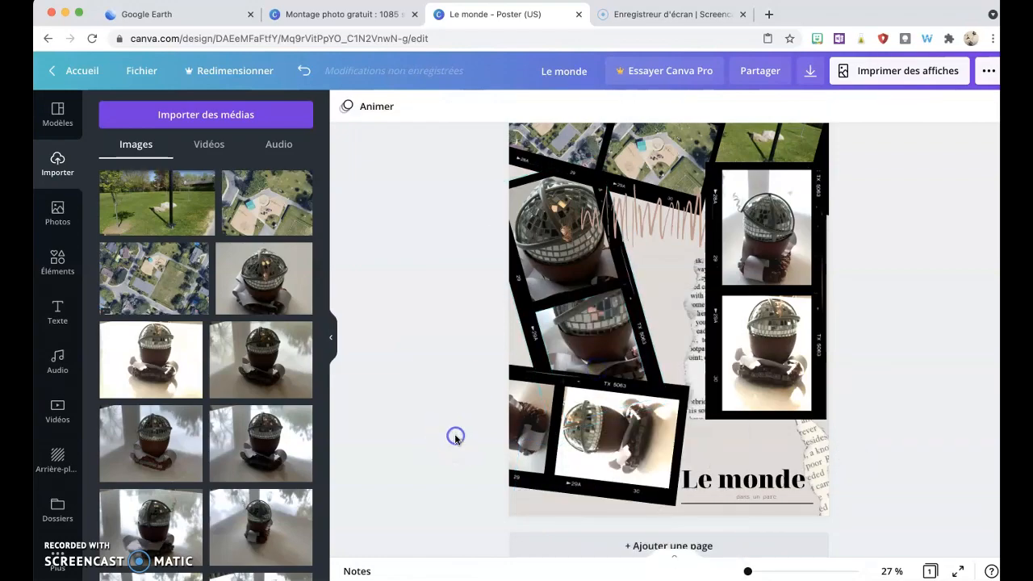
pyautogui.click(304, 70)
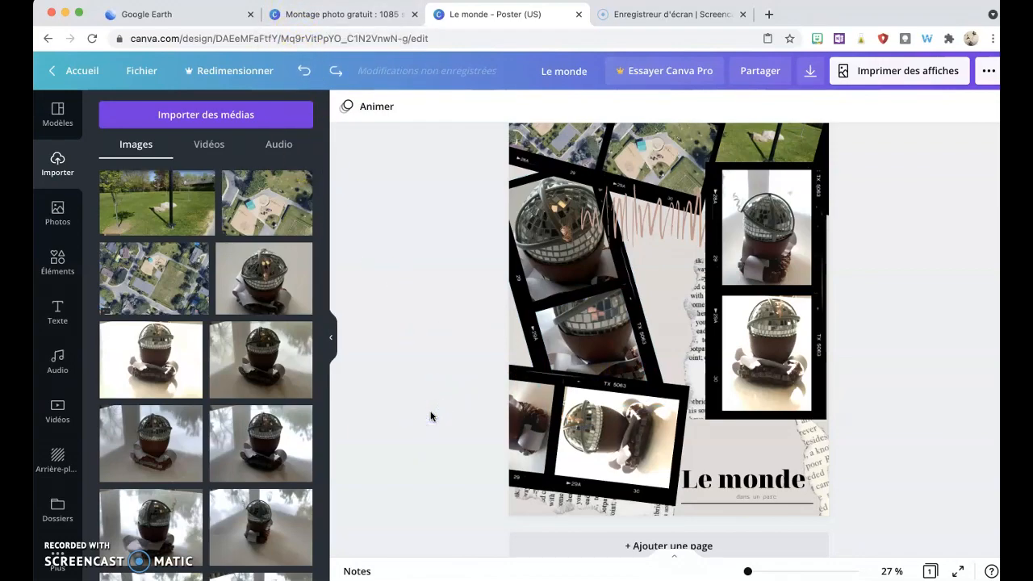
# Step: Select the tilted lower strip alone and nudge it downward and slightly left
pyautogui.moveTo(474, 365); pyautogui.dragTo(579, 471)
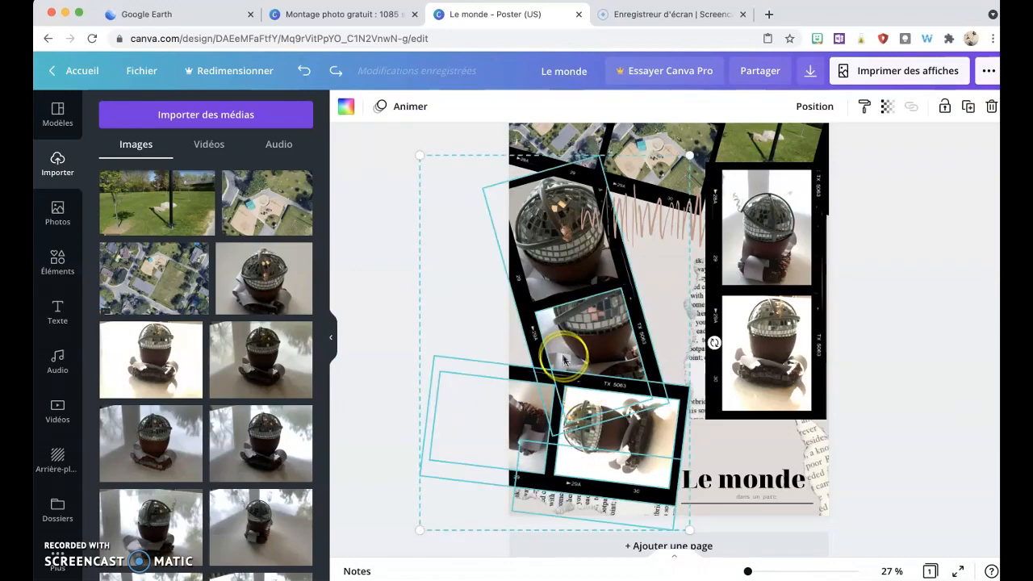
pyautogui.keyDown('shift'); pyautogui.click(536, 349); pyautogui.keyUp('shift')
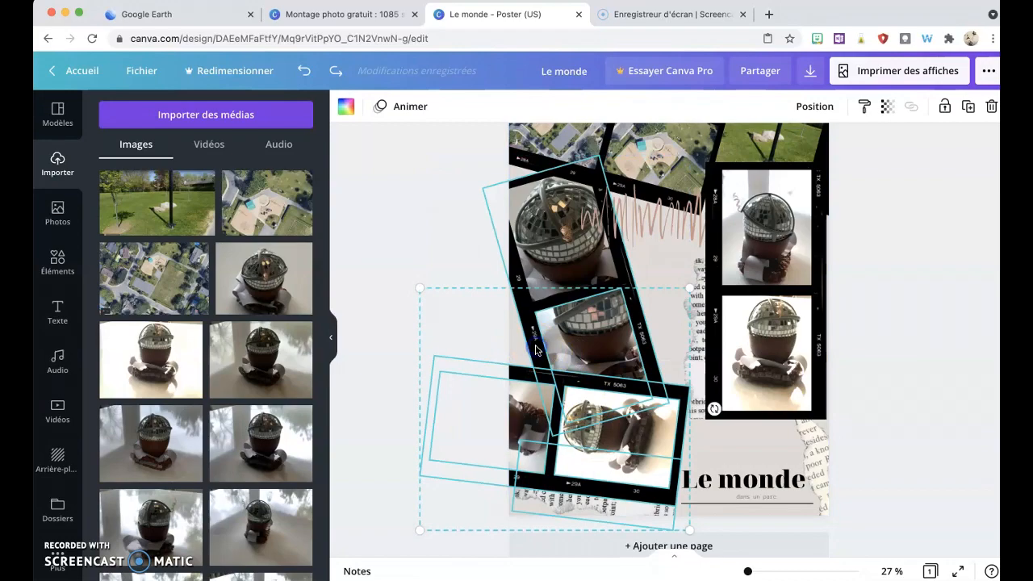
pyautogui.keyDown('shift'); pyautogui.click(580, 326); pyautogui.keyUp('shift')
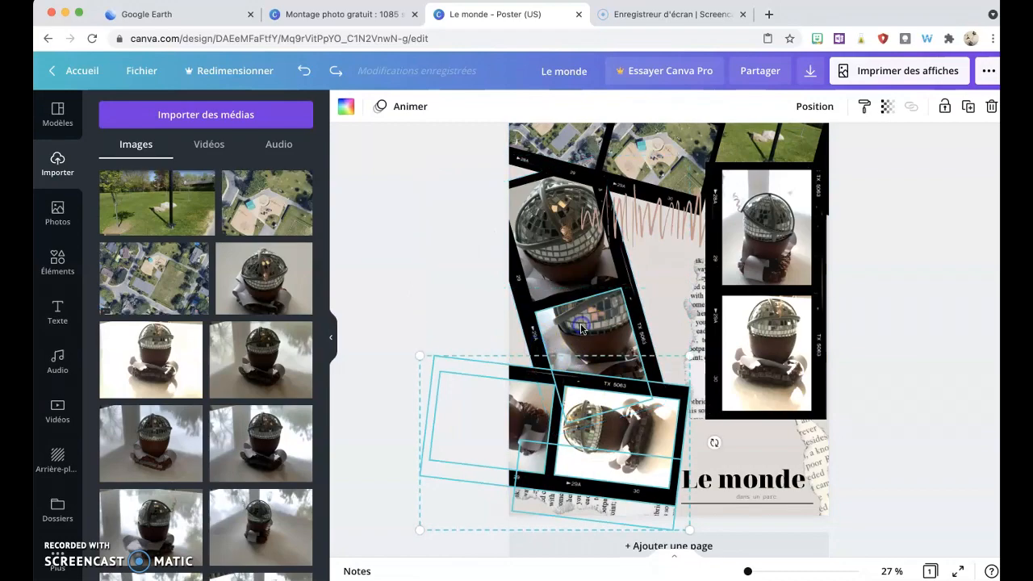
pyautogui.click(484, 410)
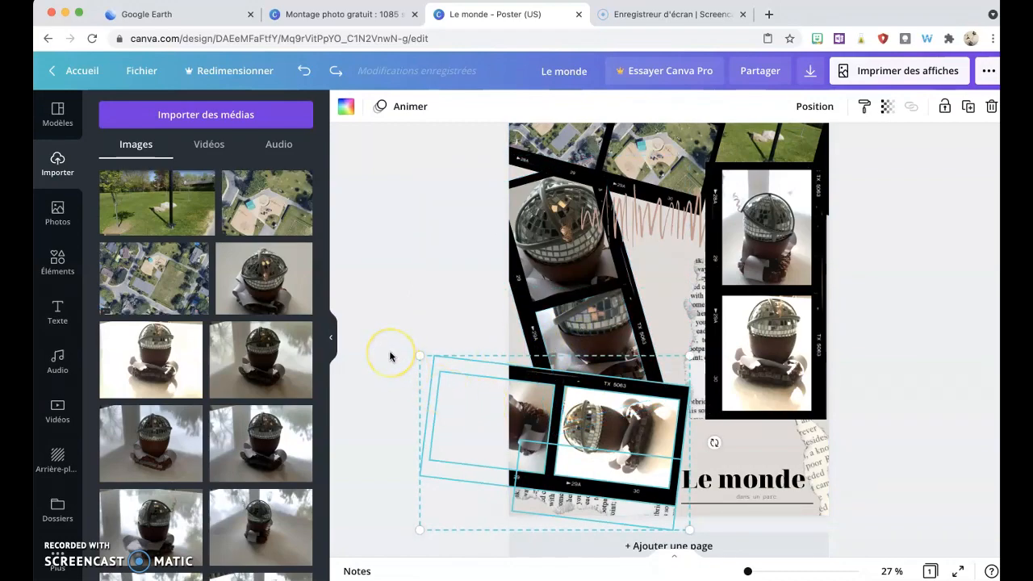
pyautogui.press('Down')
pyautogui.press('Down')
pyautogui.press('Down')
pyautogui.press('Down')
pyautogui.press('Down')
pyautogui.press('Down')
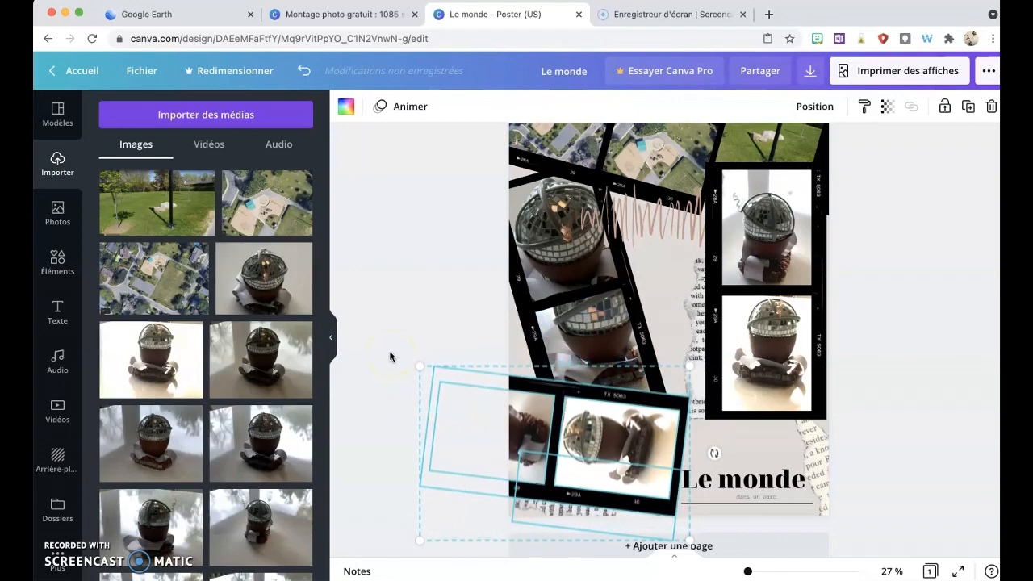
pyautogui.press('Down')
pyautogui.press('Down')
pyautogui.press('Down')
pyautogui.press('Down')
pyautogui.press('Down')
pyautogui.press('Down')
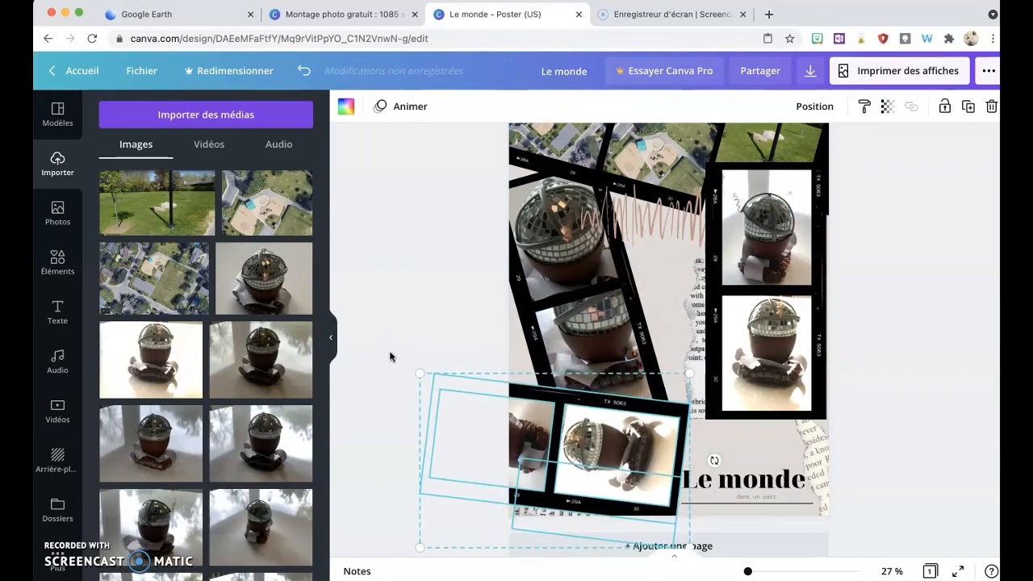
pyautogui.press('Down')
pyautogui.press('Down')
pyautogui.press('Down')
pyautogui.press('Down')
pyautogui.press('Down')
pyautogui.press('Down')
pyautogui.press('Down')
pyautogui.press('Down')
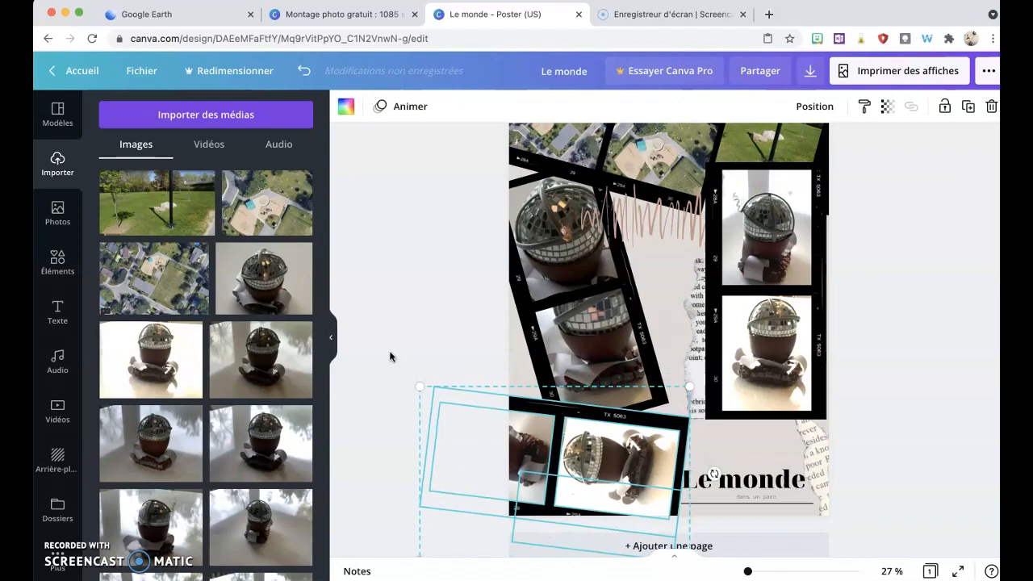
pyautogui.press('Left')
pyautogui.press('Left')
pyautogui.press('Left')
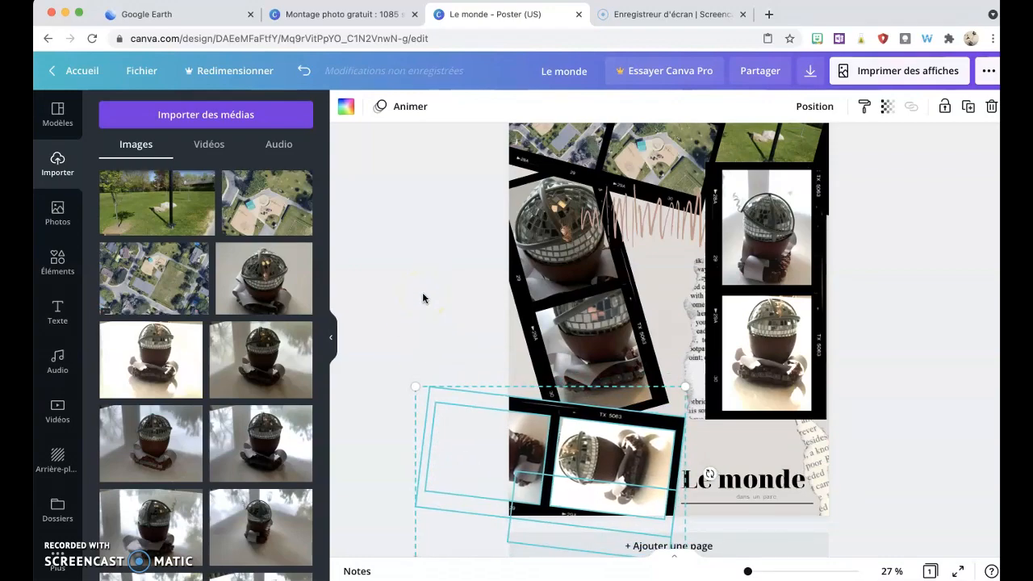
pyautogui.click(422, 292)
# Step: Resize the robot photo inside the right frame of the tilted lower strip so it fills the frame
pyautogui.doubleClick(613, 465)
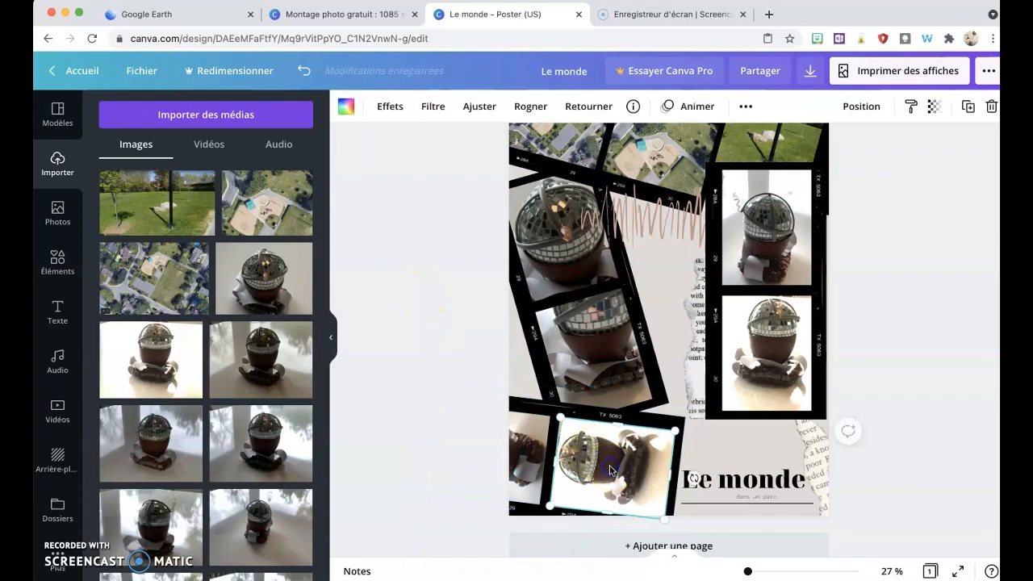
pyautogui.moveTo(610, 526); pyautogui.dragTo(610, 505)
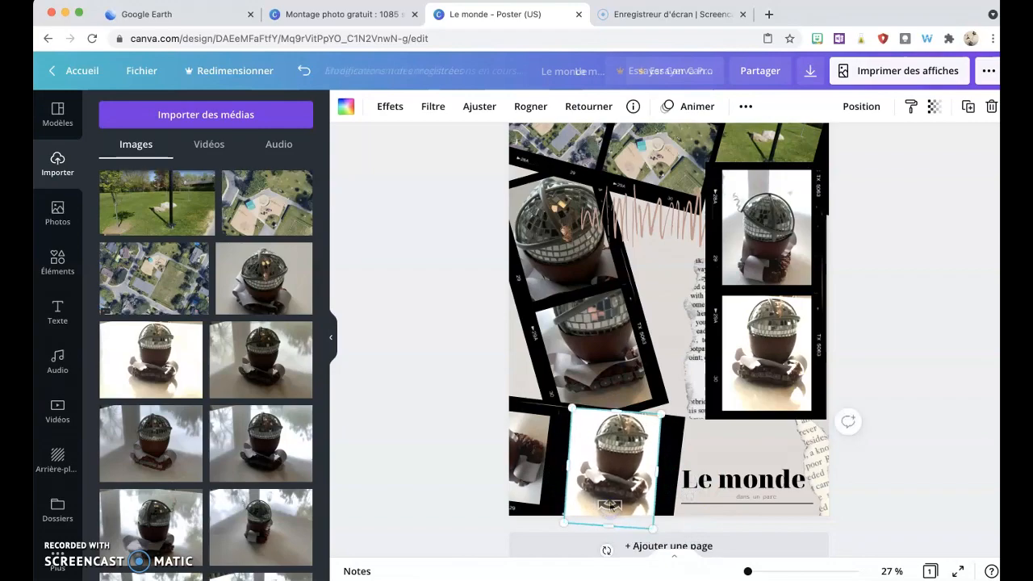
pyautogui.moveTo(657, 474); pyautogui.dragTo(676, 474)
pyautogui.moveTo(615, 409); pyautogui.dragTo(615, 411)
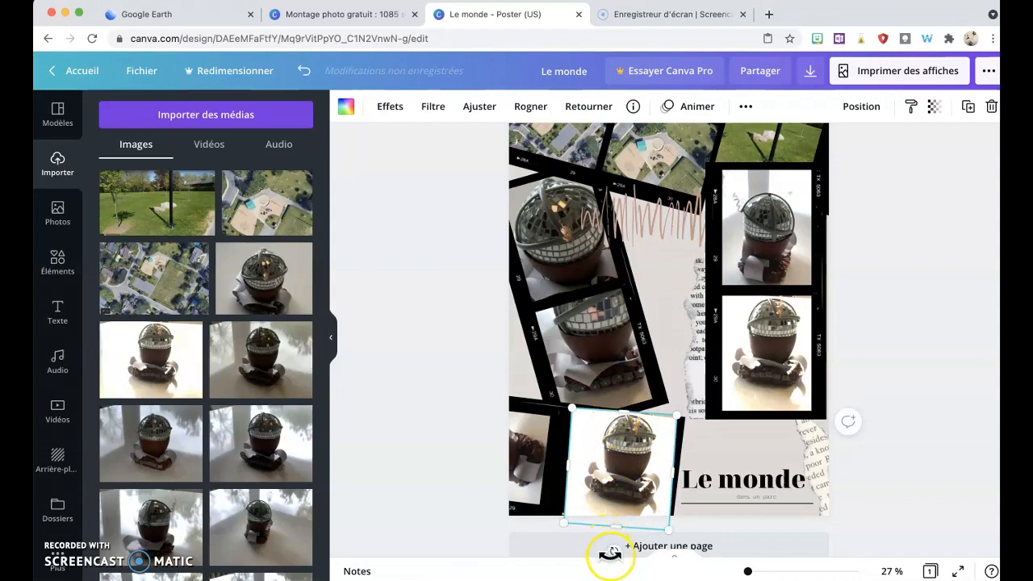
# Step: Rotate and trim the robot photo in the lower strip's right frame so its edges line up with the frame
pyautogui.moveTo(613, 550); pyautogui.dragTo(611, 546)
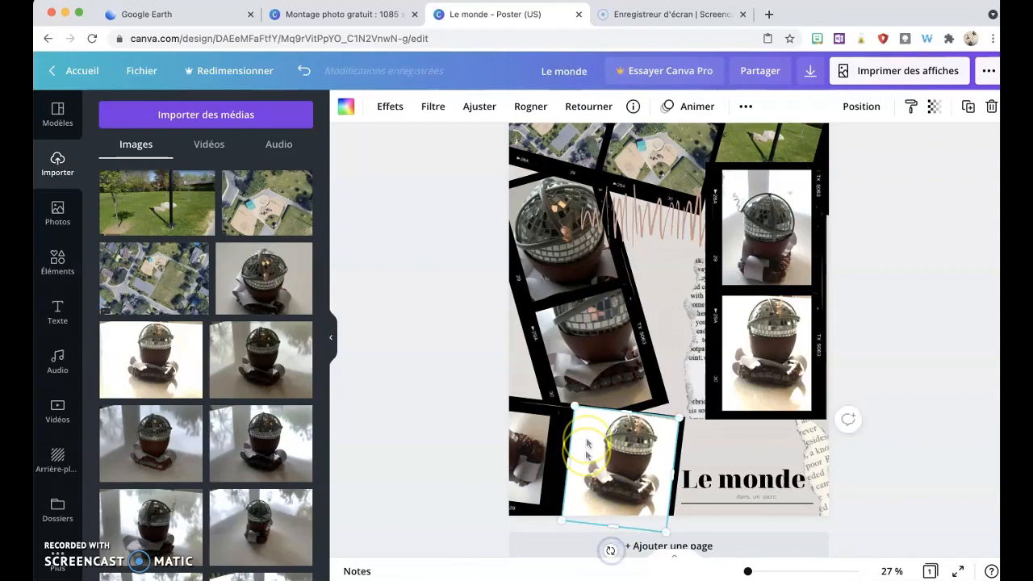
pyautogui.click(627, 408)
pyautogui.moveTo(627, 408); pyautogui.dragTo(625, 419)
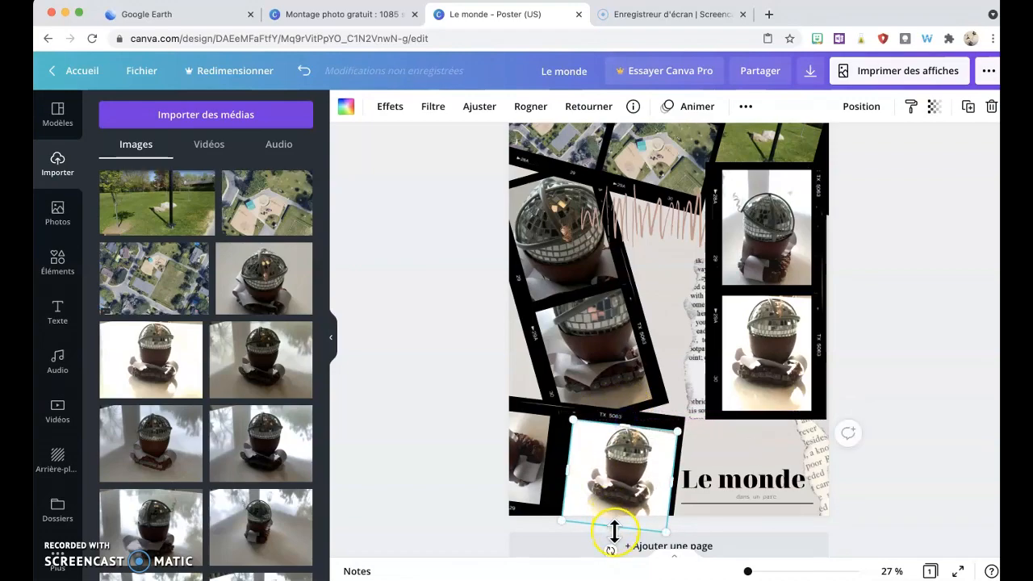
pyautogui.moveTo(614, 531); pyautogui.dragTo(619, 516)
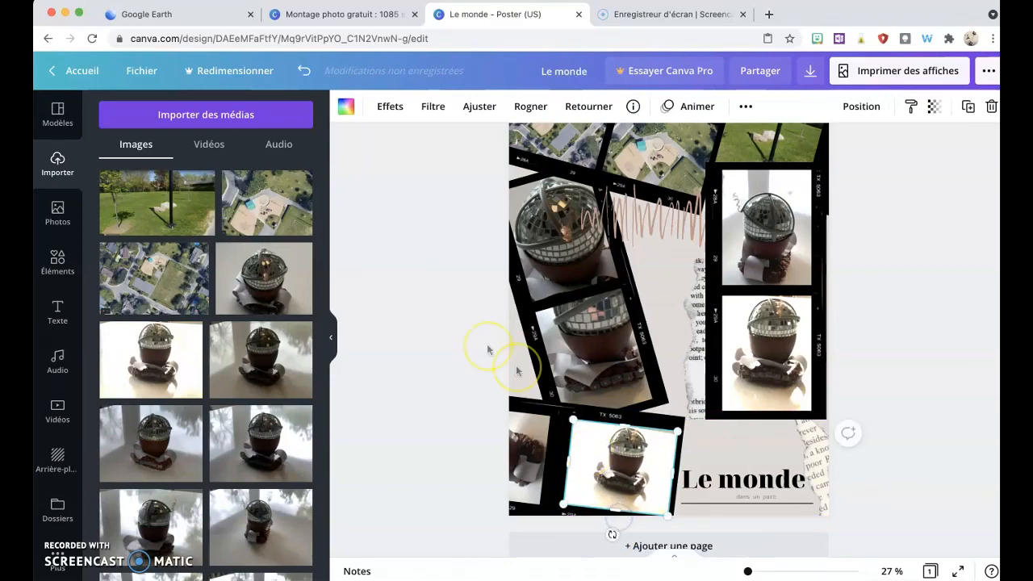
# Step: Replace the photo in the lower strip's right frame with another uploaded robot image from the media library
pyautogui.scroll(-5, 224, 419)
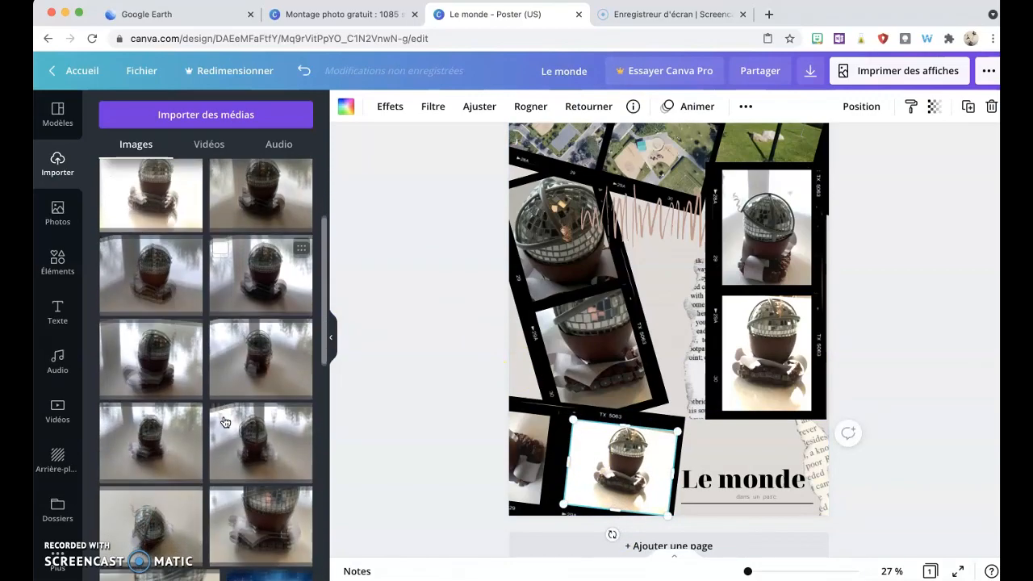
pyautogui.scroll(-5, 224, 422)
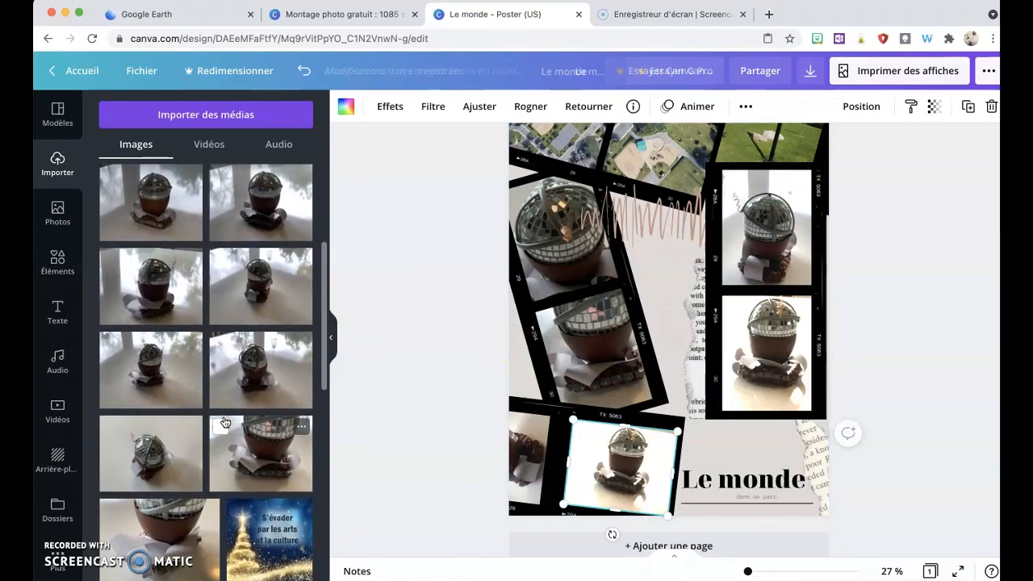
pyautogui.scroll(10, 225, 422)
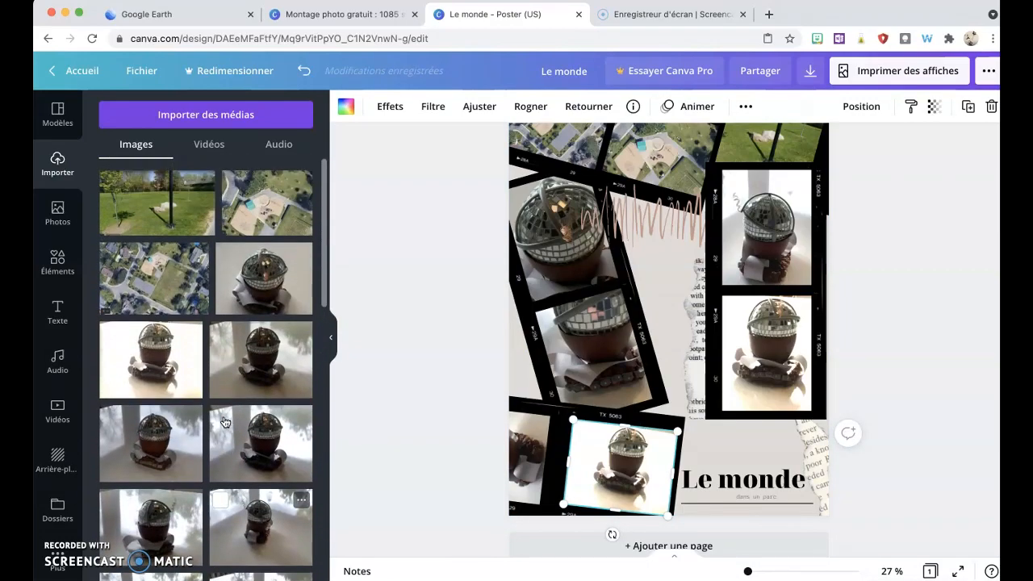
pyautogui.click(264, 294)
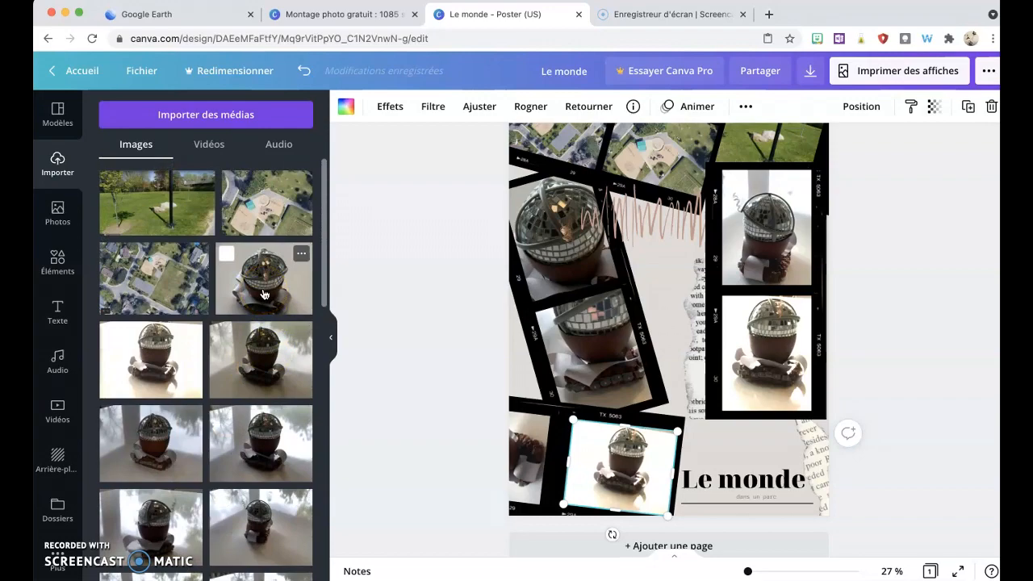
pyautogui.moveTo(264, 294); pyautogui.dragTo(622, 468)
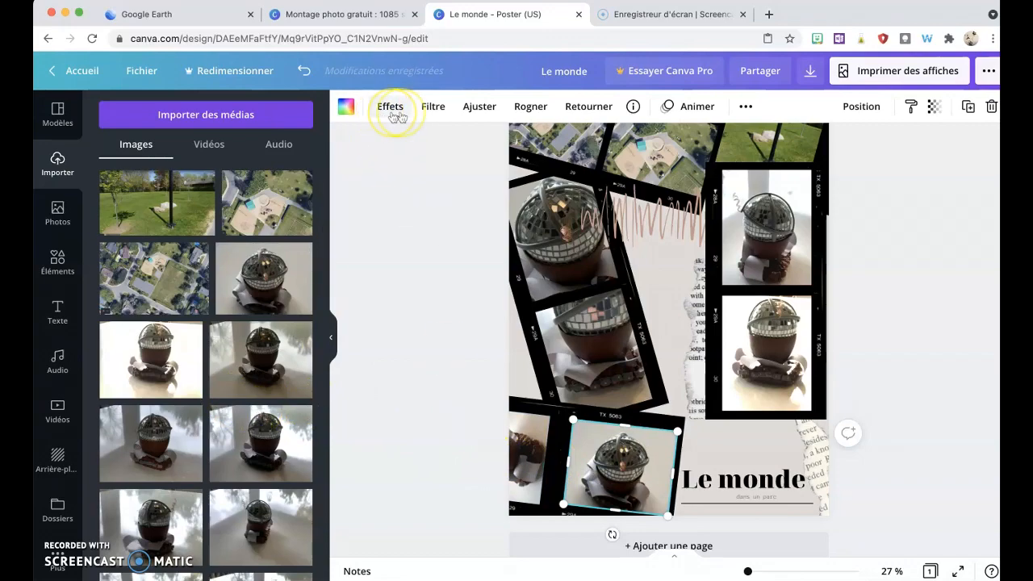
# Step: Raise the brightness of the new right-frame photo to 46
pyautogui.click(479, 106)
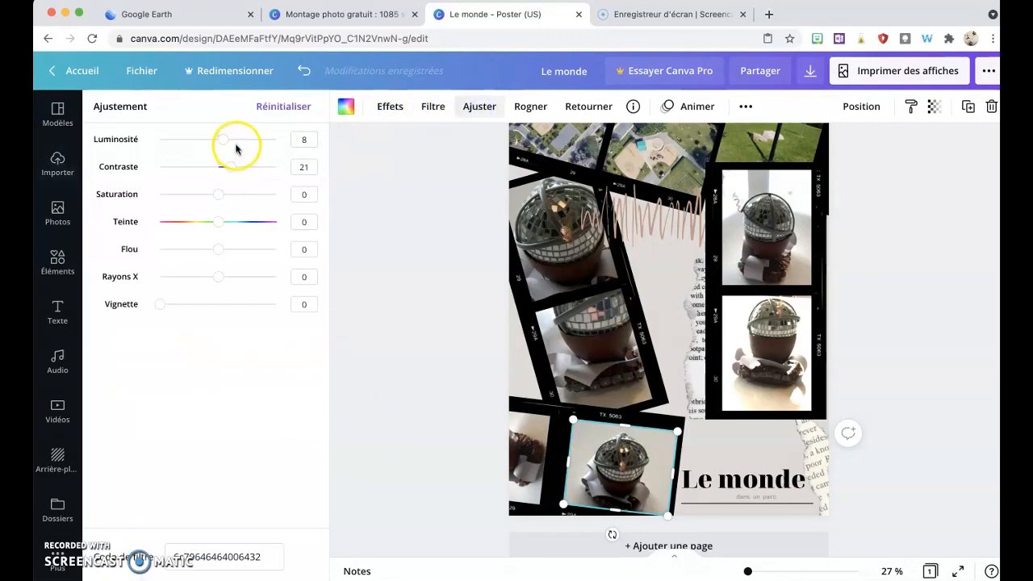
pyautogui.moveTo(235, 144); pyautogui.dragTo(243, 142)
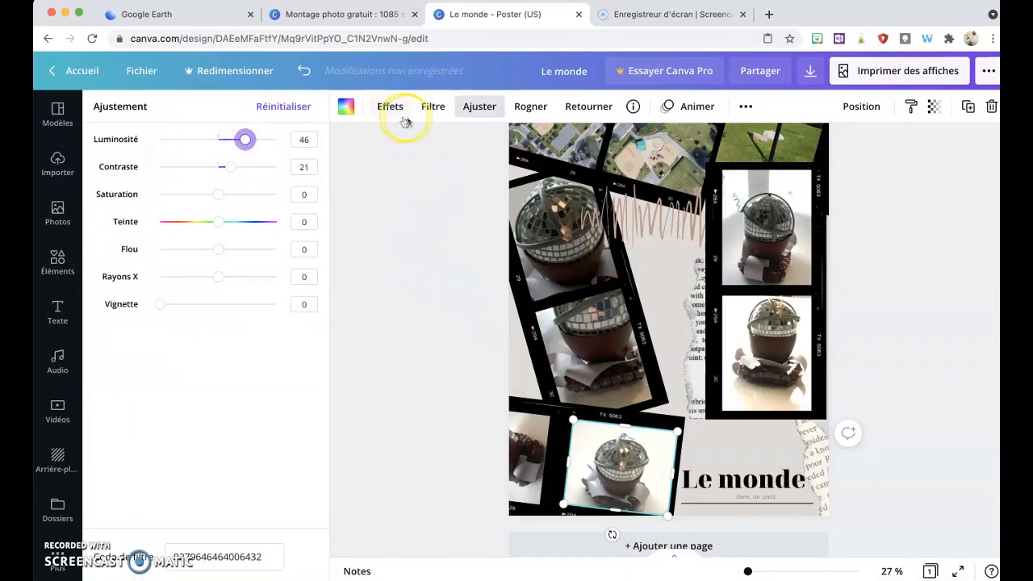
pyautogui.press('Escape')
# Step: Add another uploaded robot image and drop it into the left frame of the tilted lower strip
pyautogui.moveTo(192, 330)
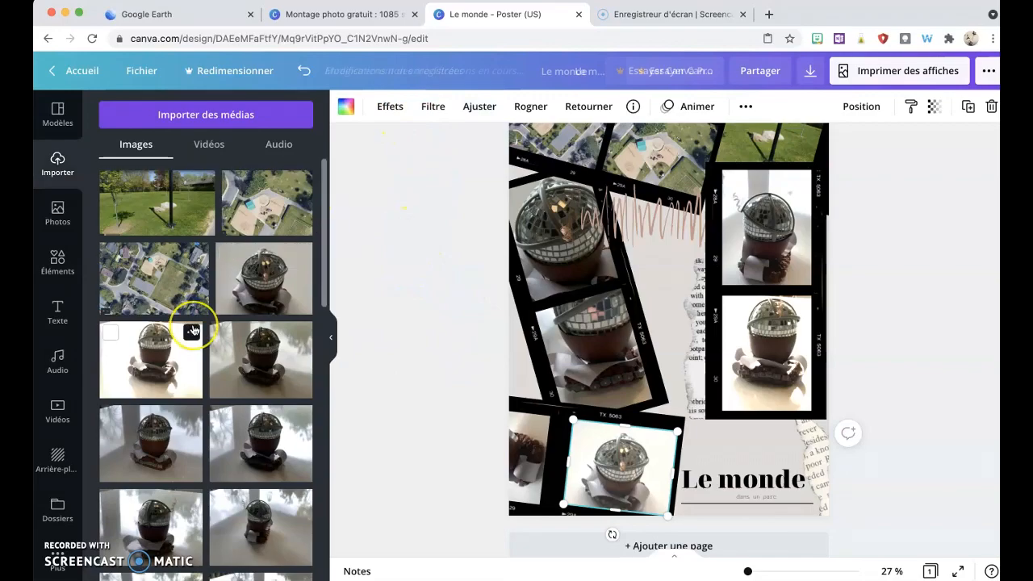
pyautogui.scroll(-4, 192, 329)
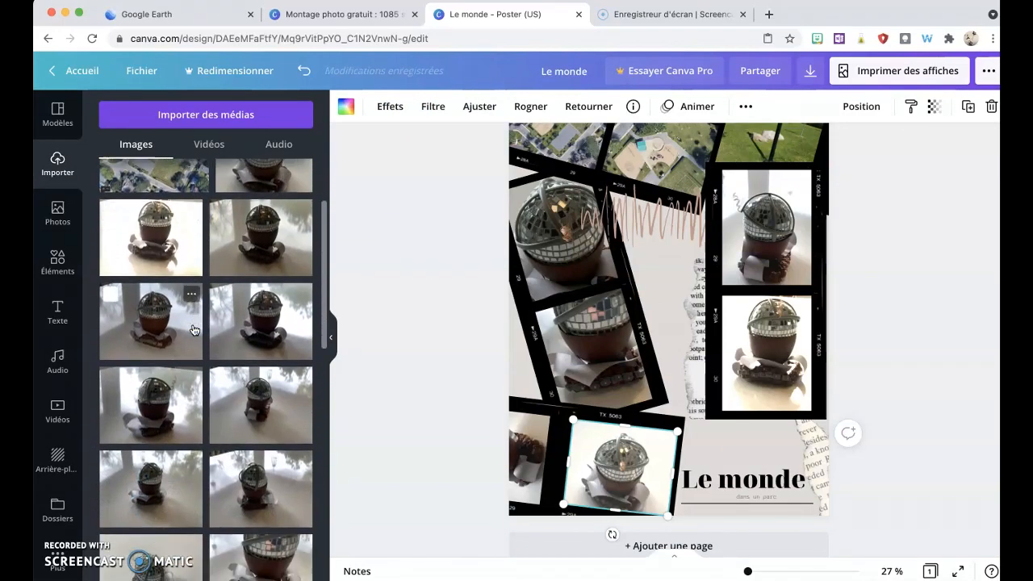
pyautogui.scroll(-6, 192, 329)
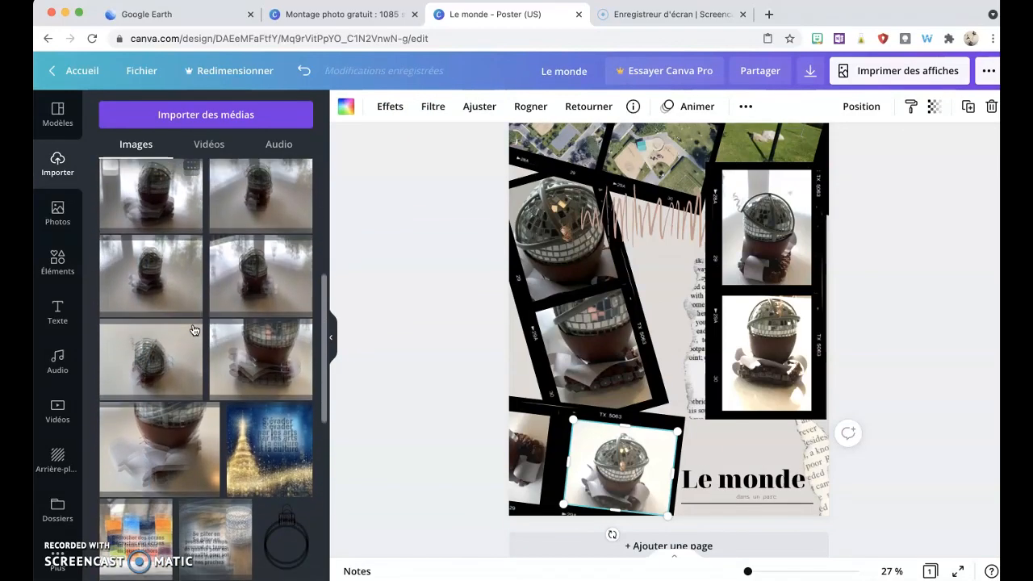
pyautogui.click(149, 356)
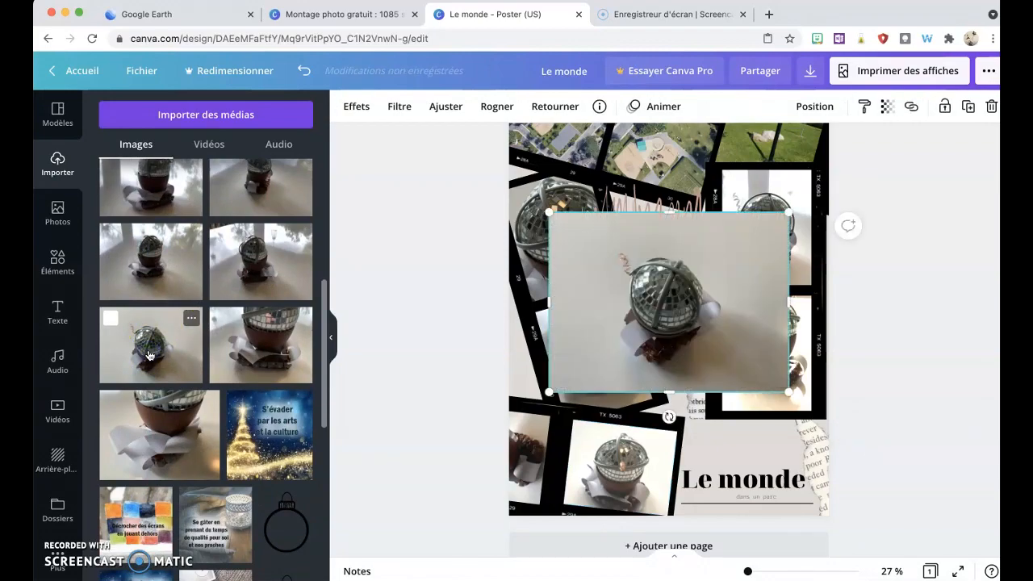
pyautogui.moveTo(649, 280); pyautogui.dragTo(521, 450)
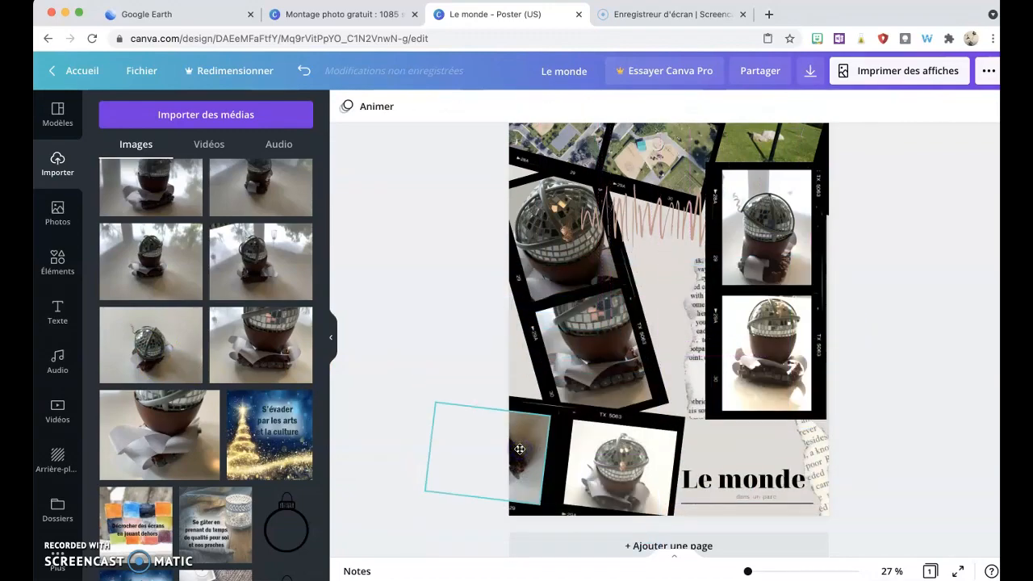
# Step: Rotate and trim the left-frame robot photo to match the tilted frame's angle and edges
pyautogui.click(522, 458)
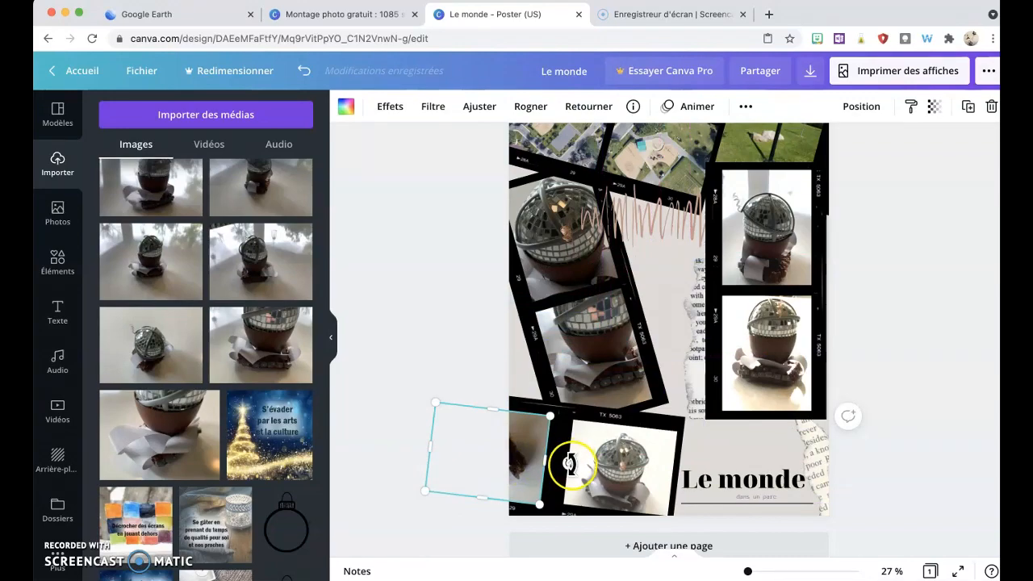
pyautogui.moveTo(563, 468)
pyautogui.mouseDown()
pyautogui.moveTo(445, 475)
pyautogui.moveTo(485, 484)
pyautogui.moveTo(565, 459)
pyautogui.mouseUp()
pyautogui.click(538, 539)
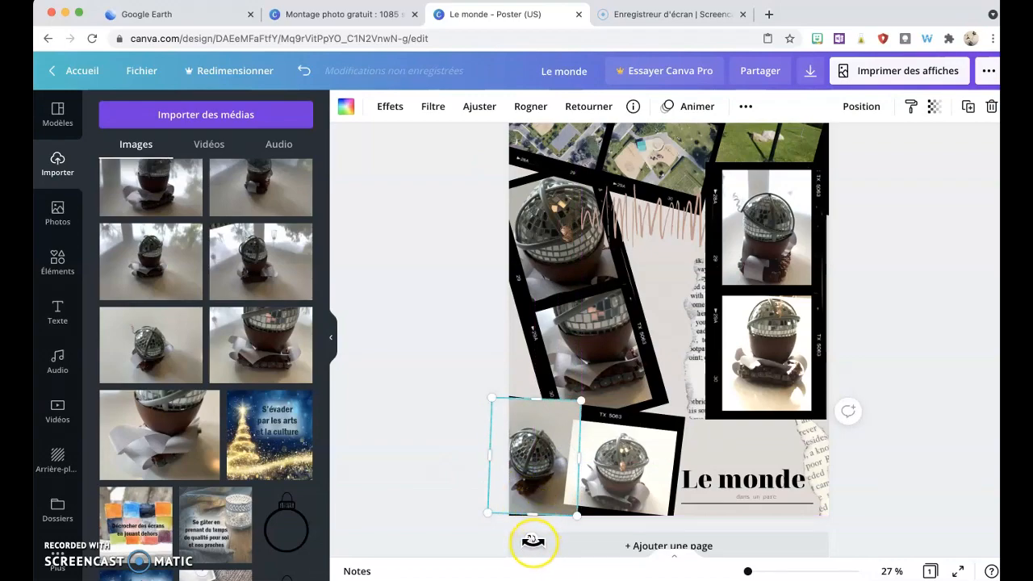
pyautogui.moveTo(532, 541); pyautogui.dragTo(525, 540)
pyautogui.moveTo(545, 399); pyautogui.dragTo(540, 410)
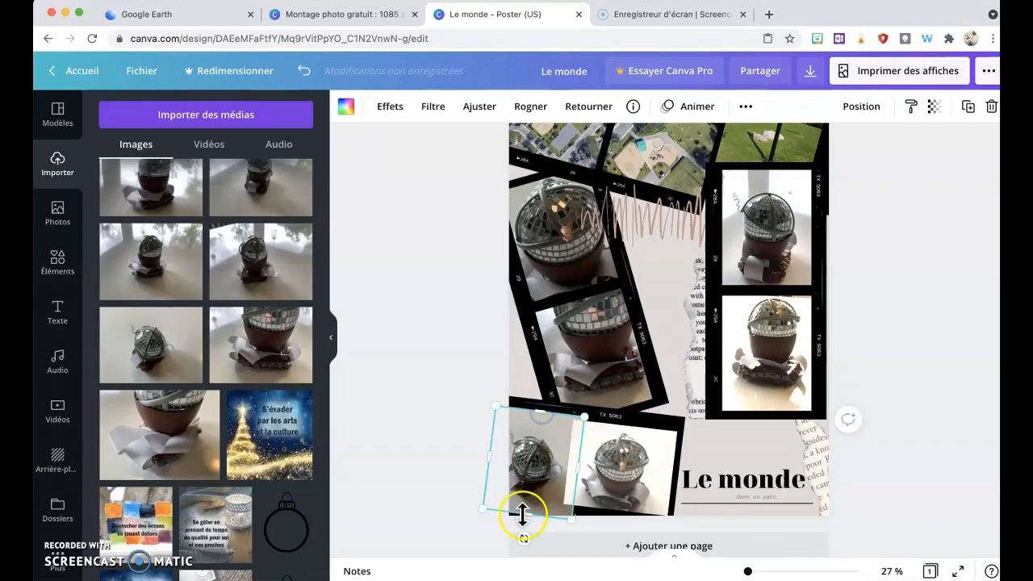
pyautogui.moveTo(525, 509); pyautogui.dragTo(527, 502)
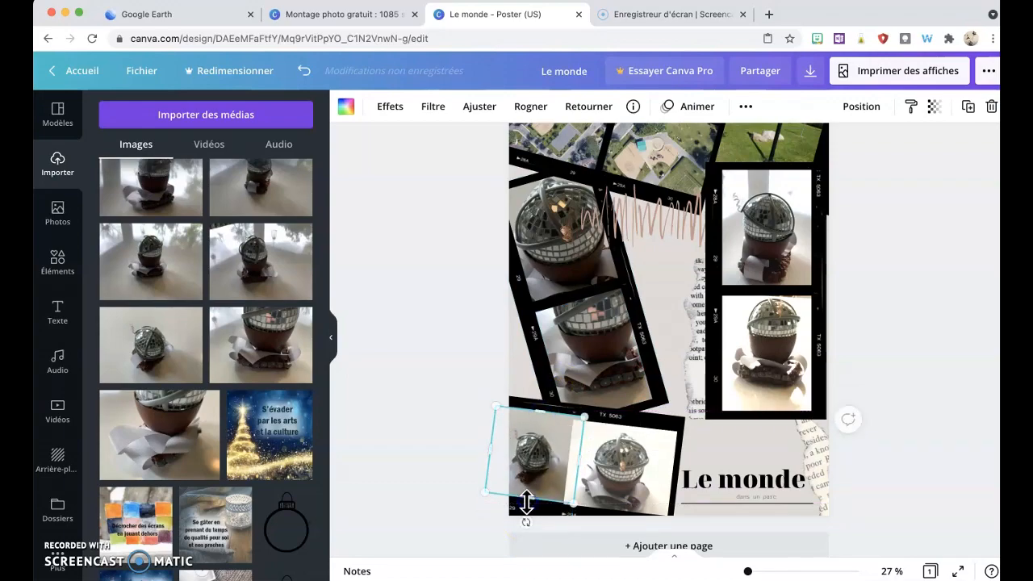
# Step: Move the 'Le monde' title block upward, beside the lower film strip
pyautogui.click(724, 484)
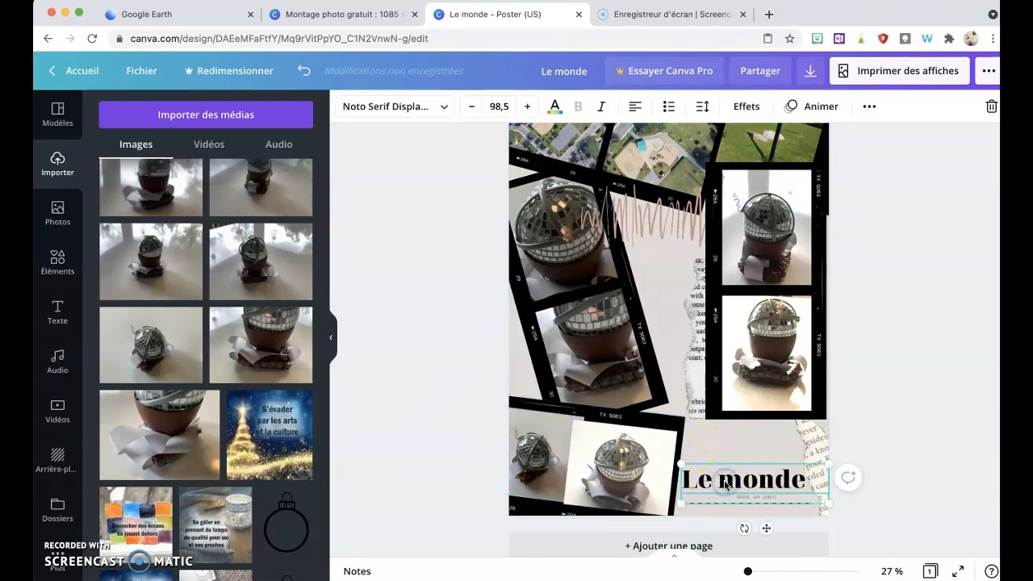
pyautogui.moveTo(725, 484); pyautogui.dragTo(744, 439)
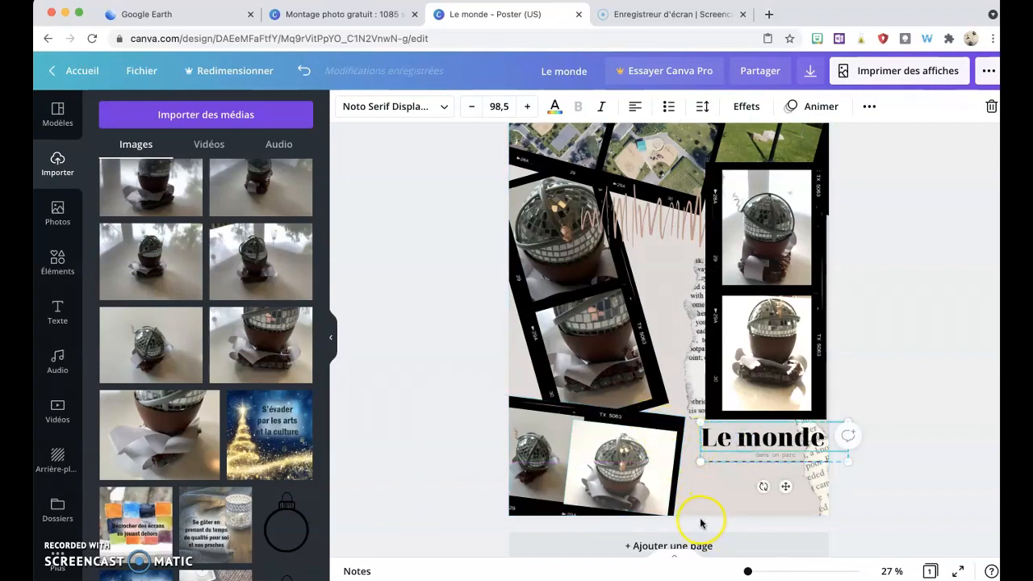
# Step: Select the whole lower film strip and shift it slightly to the right
pyautogui.moveTo(701, 523); pyautogui.dragTo(505, 464)
pyautogui.moveTo(645, 422); pyautogui.dragTo(662, 418)
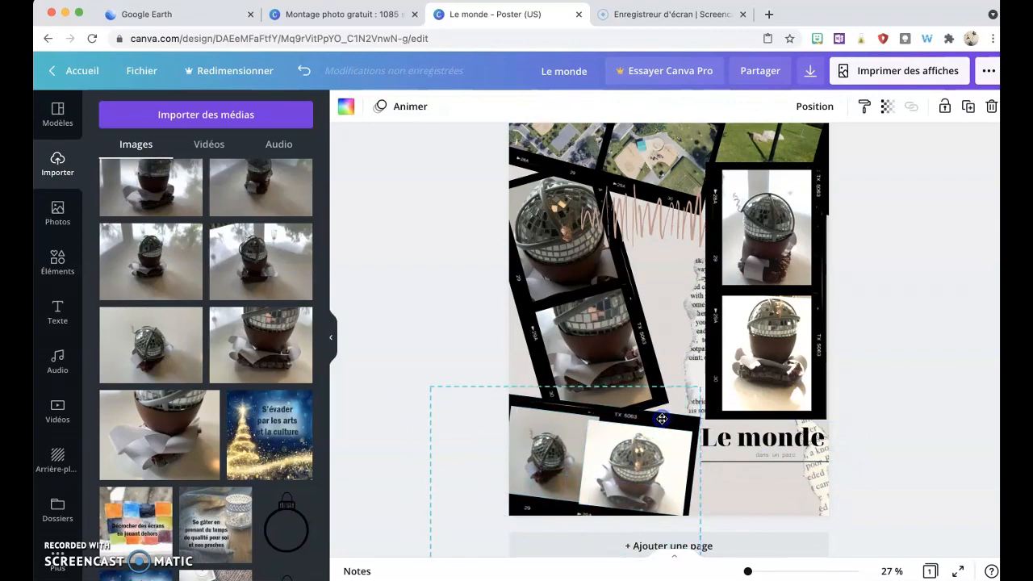
pyautogui.click(533, 460)
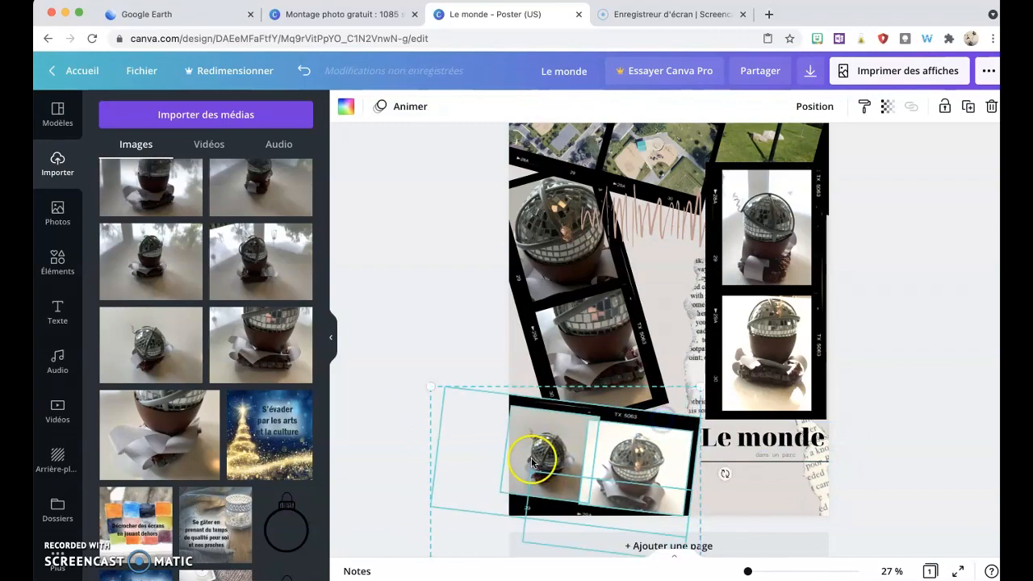
pyautogui.click(457, 286)
# Step: Zoom the page to 49% and shift the left-frame robot photo slightly left
pyautogui.moveTo(749, 571); pyautogui.dragTo(754, 571)
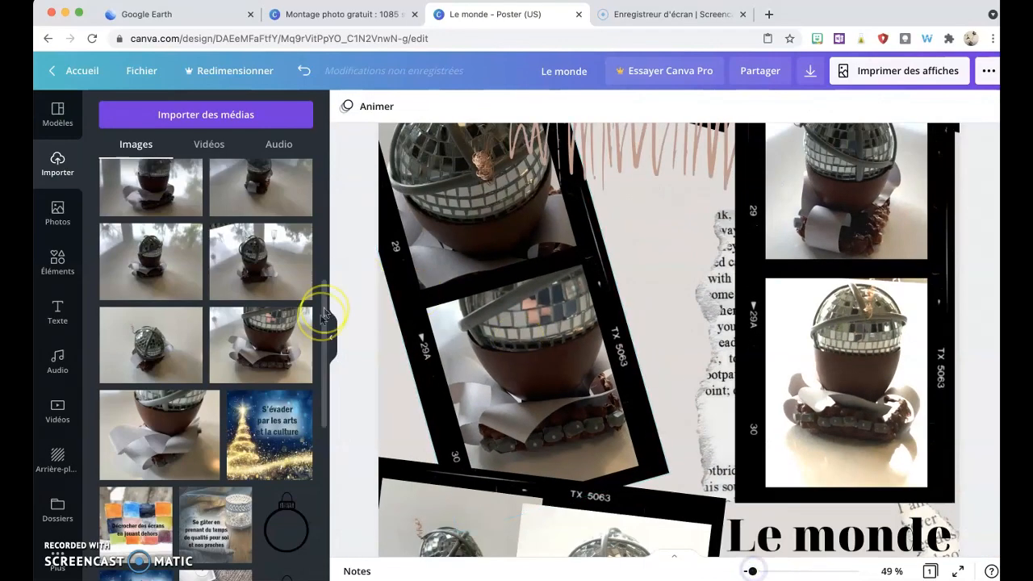
pyautogui.click(330, 338)
pyautogui.click(547, 377)
pyautogui.scroll(-3, 546, 377)
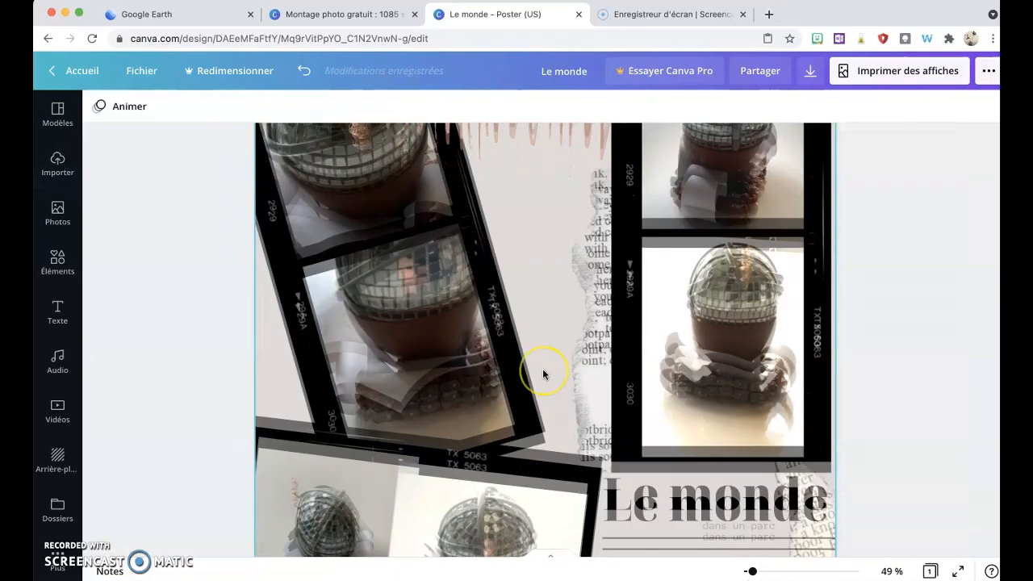
pyautogui.click(317, 379)
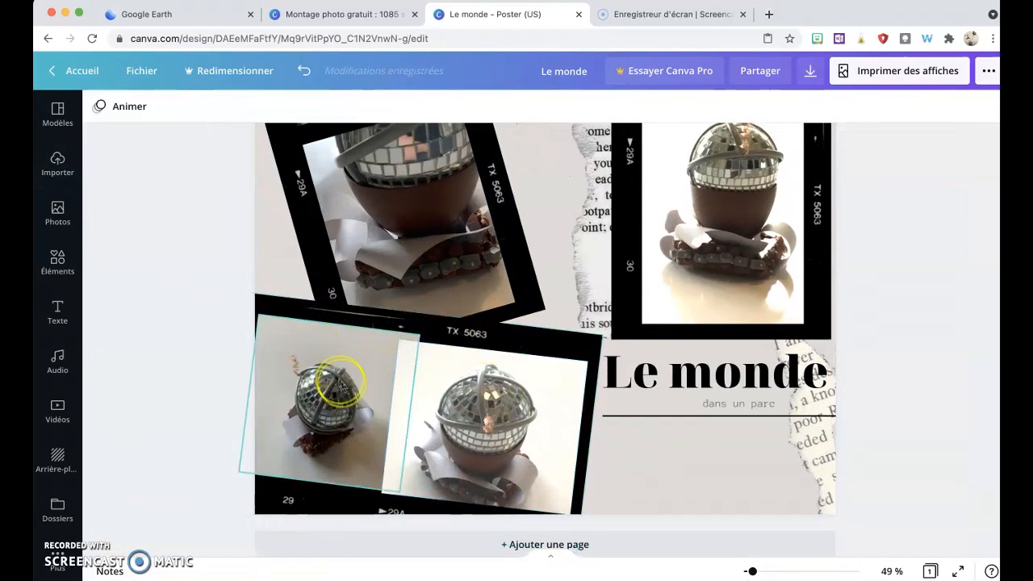
pyautogui.moveTo(315, 381); pyautogui.dragTo(292, 379)
# Step: Shrink the robot photo in the lower strip's right frame from its top-left corner
pyautogui.click(392, 396)
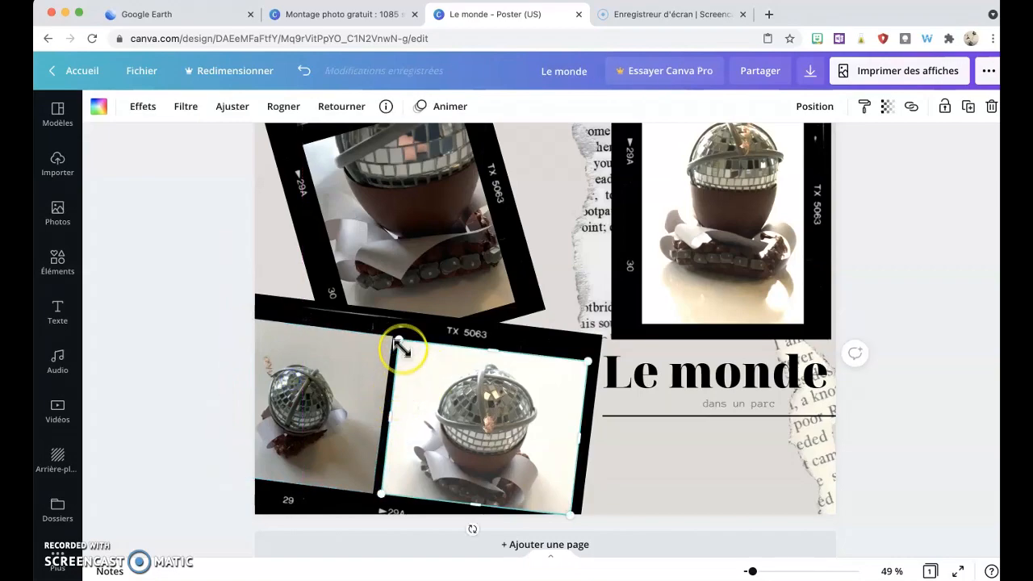
pyautogui.moveTo(398, 337)
pyautogui.mouseDown()
pyautogui.moveTo(415, 357)
pyautogui.moveTo(415, 347)
pyautogui.mouseUp()
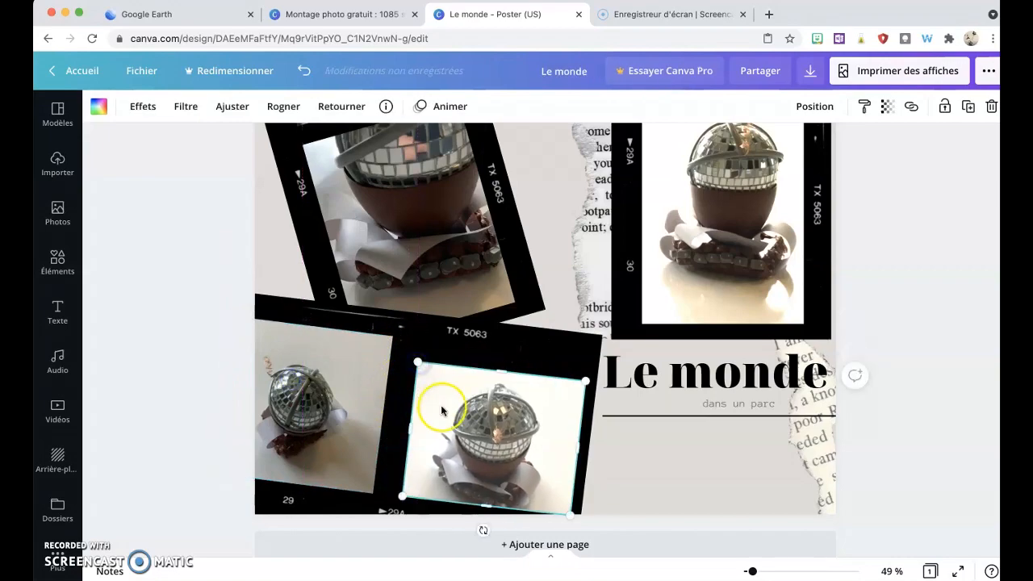
pyautogui.moveTo(442, 389); pyautogui.dragTo(441, 388)
# Step: Resize, rotate and nudge up the left-frame robot photo so it fits inside its frame
pyautogui.click(272, 341)
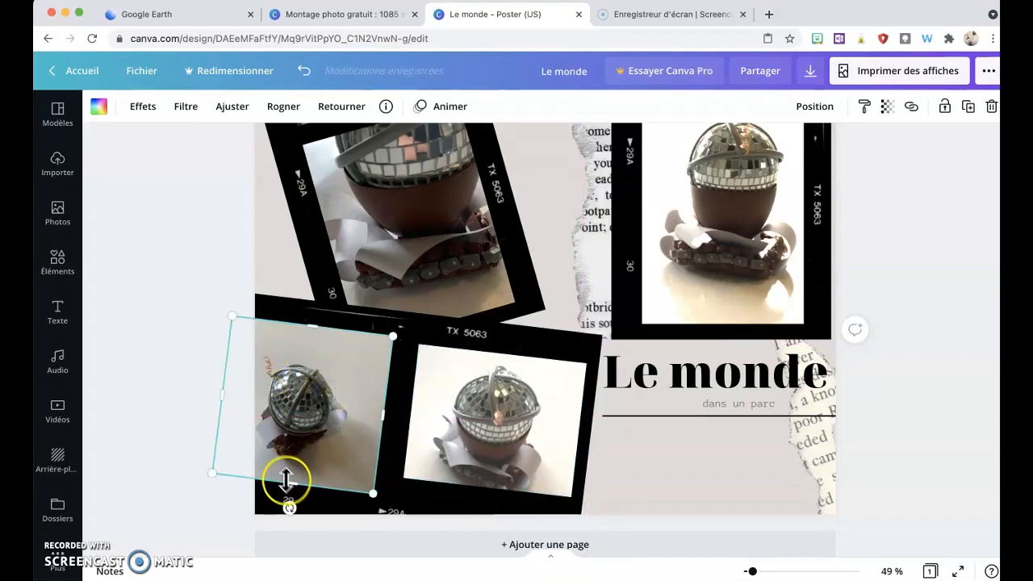
pyautogui.moveTo(293, 484); pyautogui.dragTo(296, 447)
pyautogui.moveTo(303, 385); pyautogui.dragTo(326, 391)
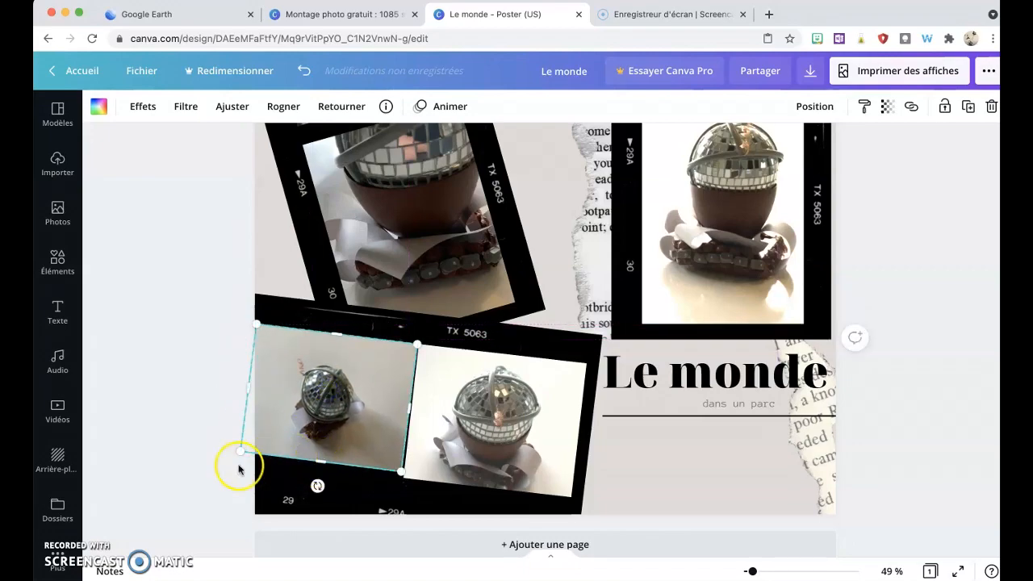
pyautogui.moveTo(237, 455); pyautogui.dragTo(231, 457)
pyautogui.click(357, 427)
pyautogui.moveTo(361, 412); pyautogui.dragTo(359, 409)
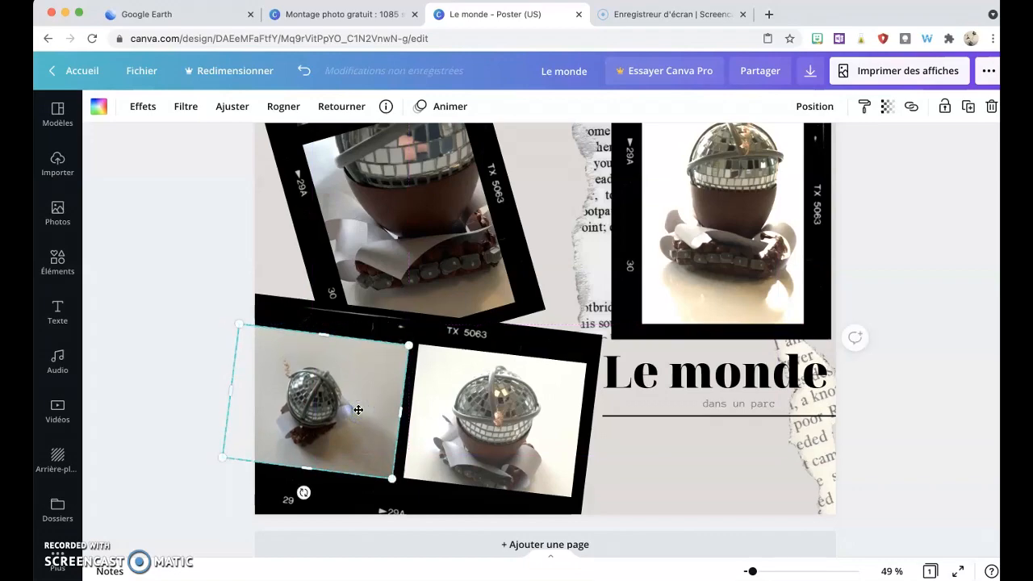
pyautogui.hotkey('shift', 'Up')
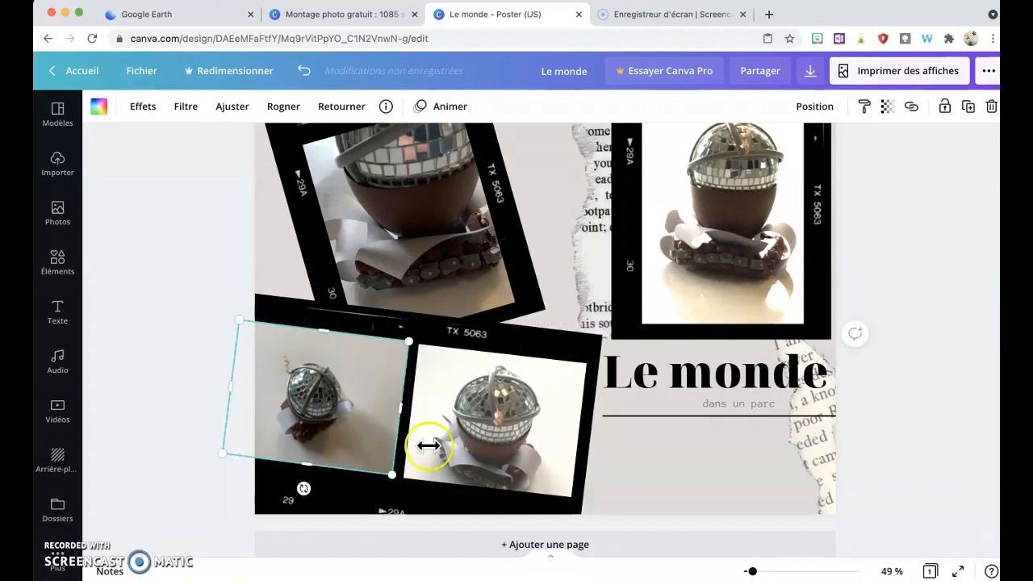
pyautogui.click(692, 481)
# Step: Raise the brightness of the left-frame robot photo to 30
pyautogui.click(333, 427)
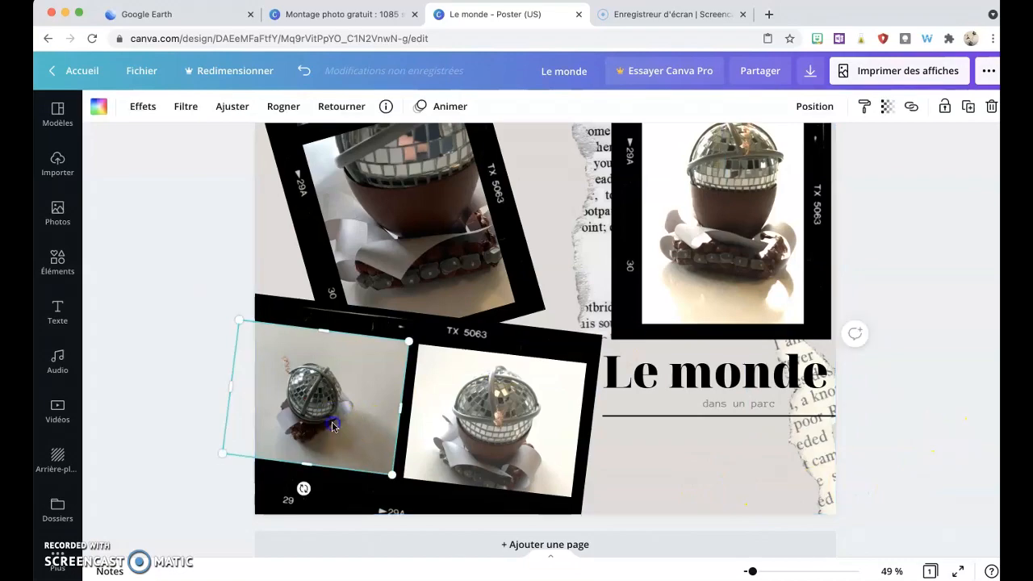
pyautogui.click(230, 105)
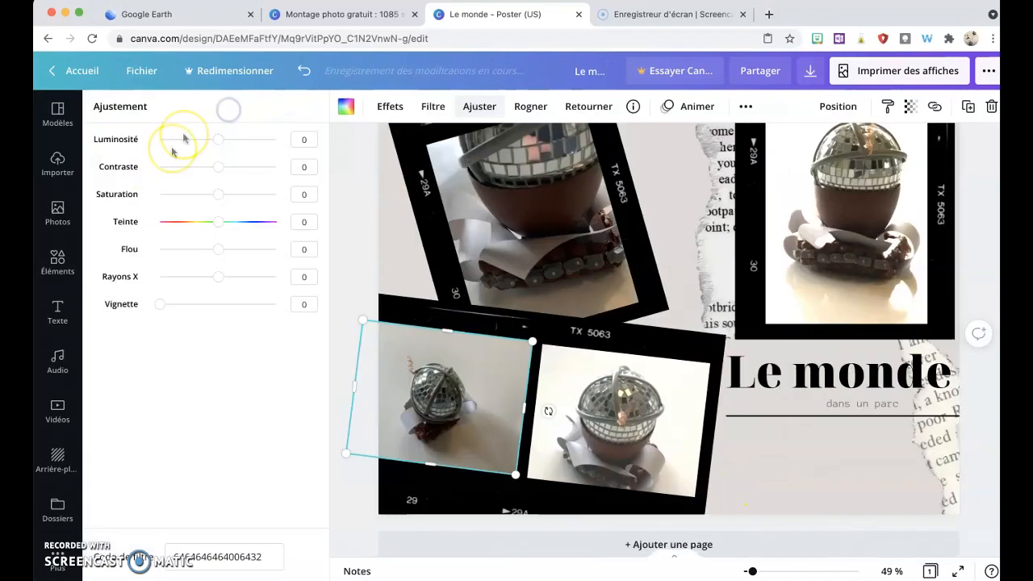
pyautogui.click(235, 141)
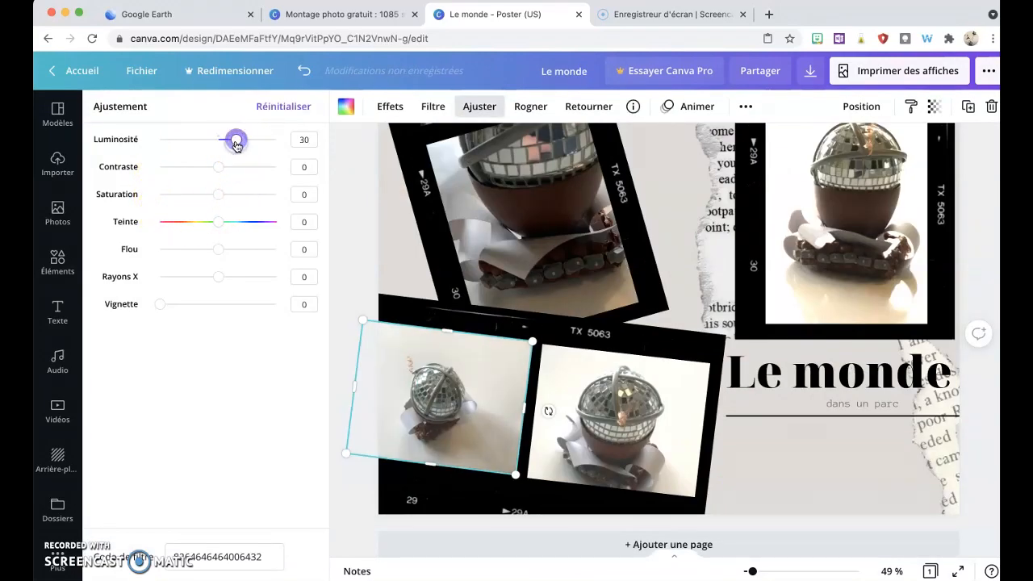
# Step: Set the left-frame robot photo's contrast to 20 and close the adjustment settings
pyautogui.click(230, 167)
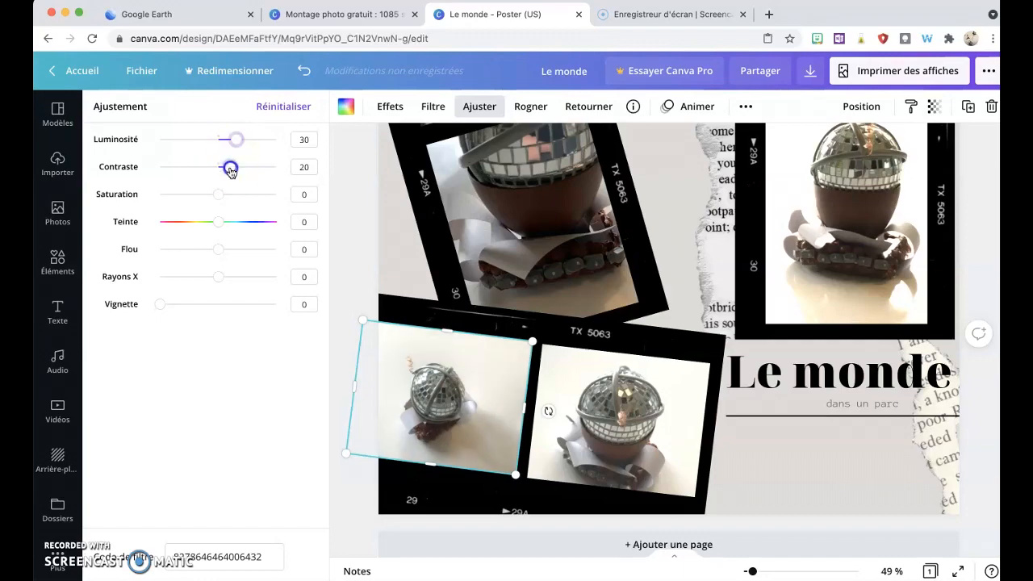
pyautogui.click(480, 105)
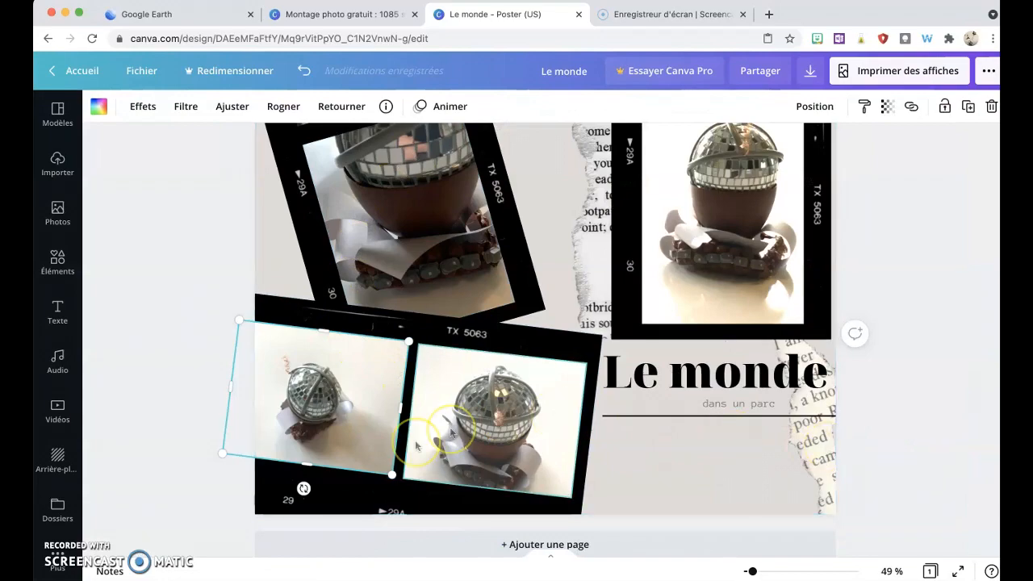
# Step: Drag the lower film strip slightly upward, undoing the second of two moves
pyautogui.click(323, 503)
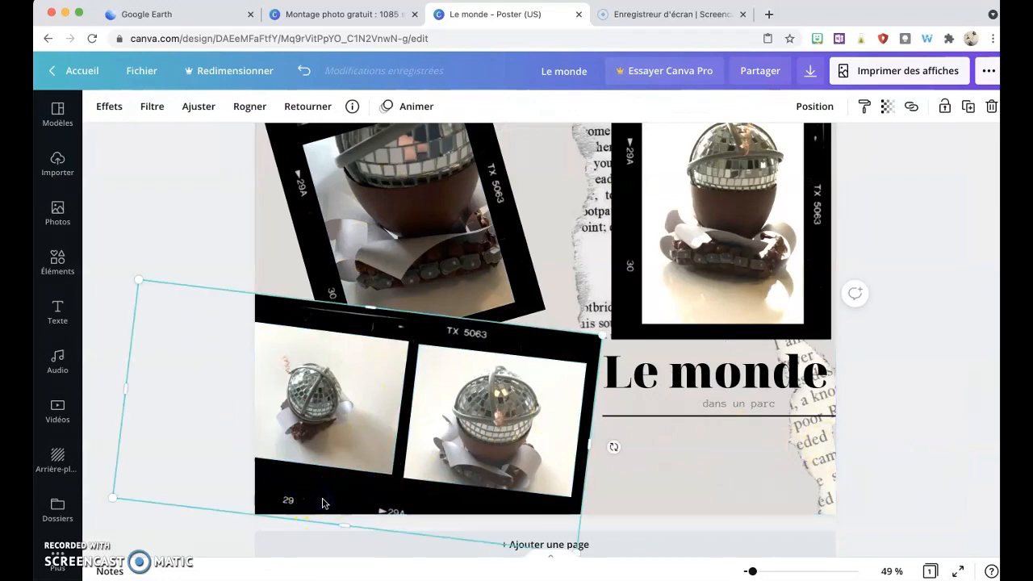
pyautogui.moveTo(322, 498); pyautogui.dragTo(327, 484)
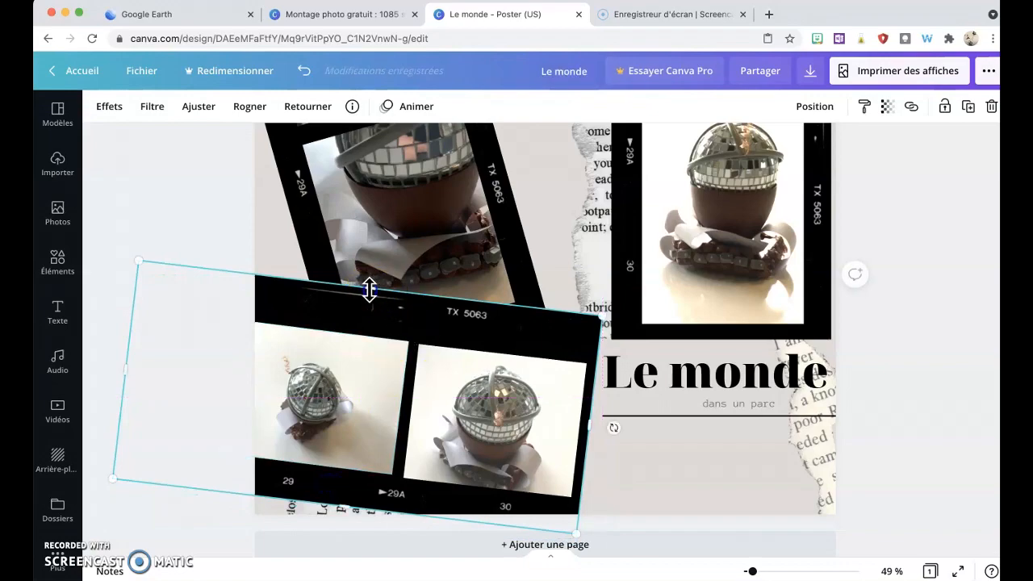
pyautogui.moveTo(368, 289); pyautogui.dragTo(363, 308)
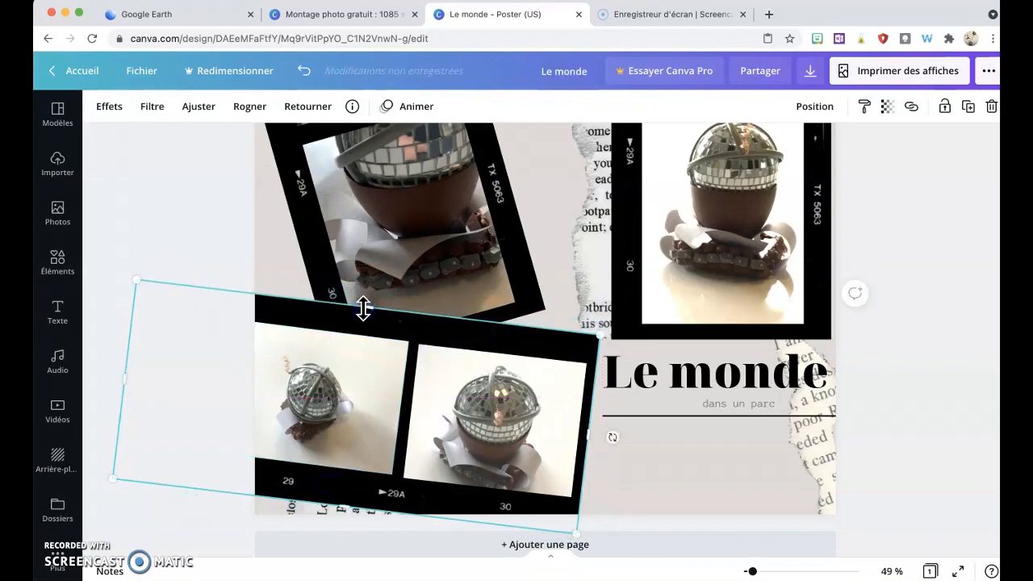
pyautogui.press('super+z')
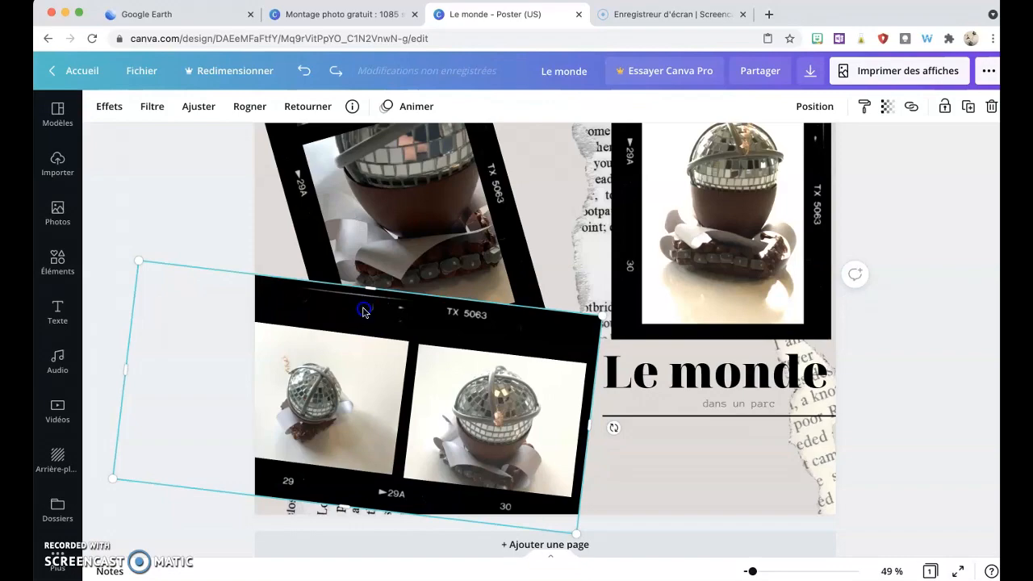
pyautogui.moveTo(364, 311); pyautogui.dragTo(361, 326)
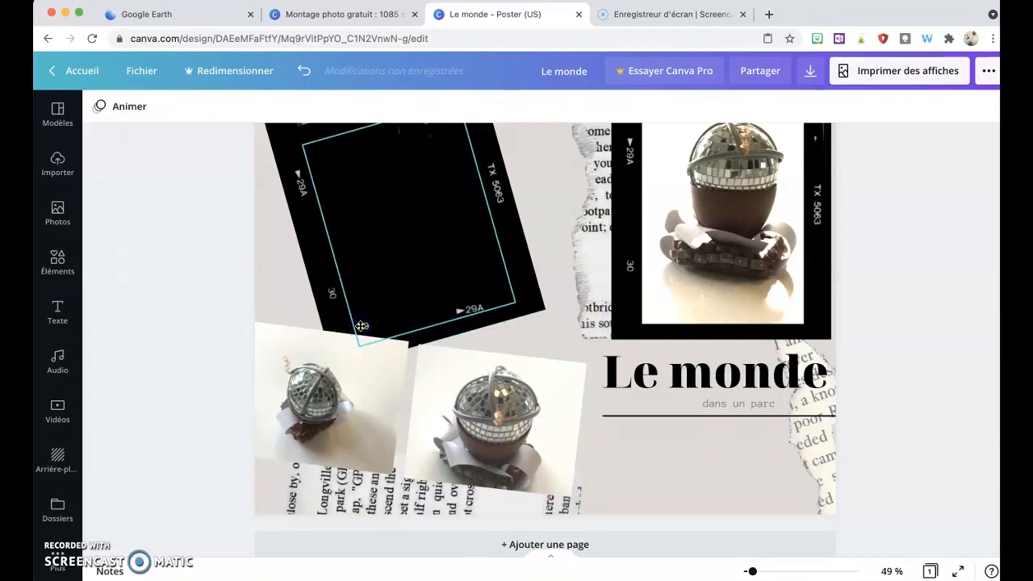
pyautogui.click(246, 292)
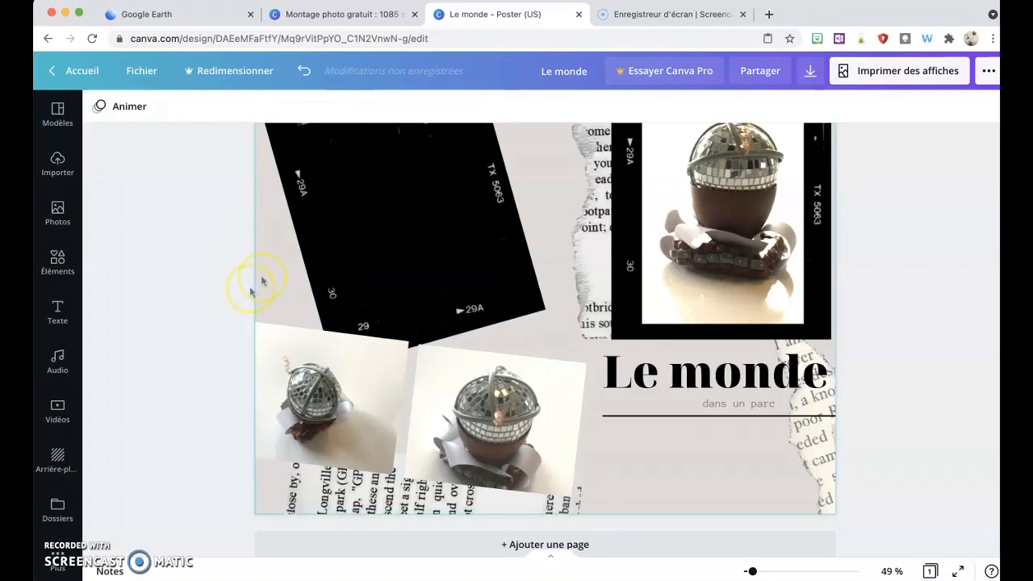
pyautogui.click(304, 71)
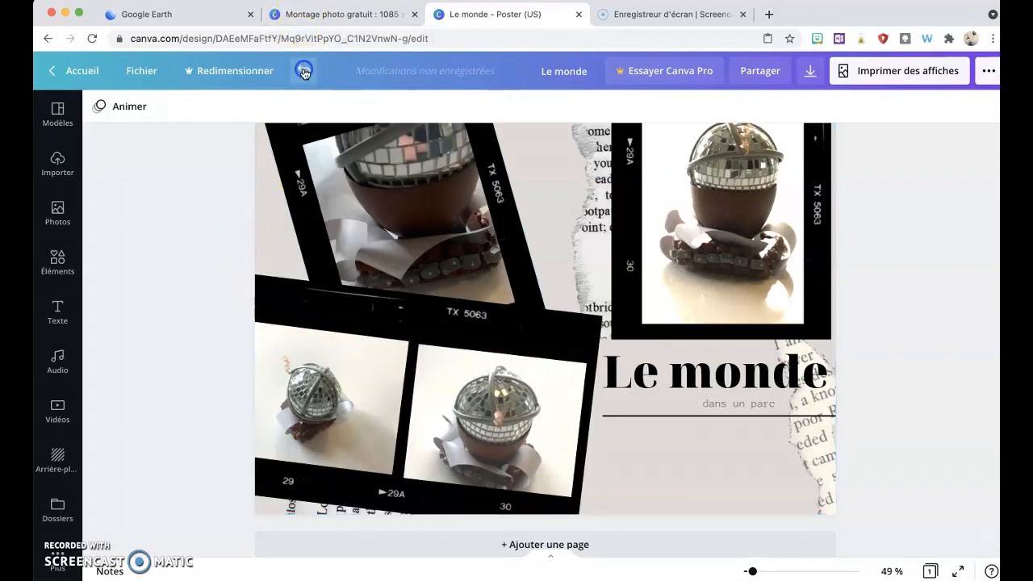
# Step: Nudge the lower film strip downward step by step into its final position
pyautogui.click(396, 324)
pyautogui.press('Down')
pyautogui.press('Down')
pyautogui.press('Down')
pyautogui.press('Down')
pyautogui.press('Down')
pyautogui.press('Down')
pyautogui.press('Down')
pyautogui.press('Down')
pyautogui.press('Down')
pyautogui.press('Down')
pyautogui.press('Down')
pyautogui.press('Down')
pyautogui.press('Down')
pyautogui.press('Down')
pyautogui.press('Down')
pyautogui.press('Down')
pyautogui.press('Down')
pyautogui.press('Down')
pyautogui.press('Down')
pyautogui.press('Down')
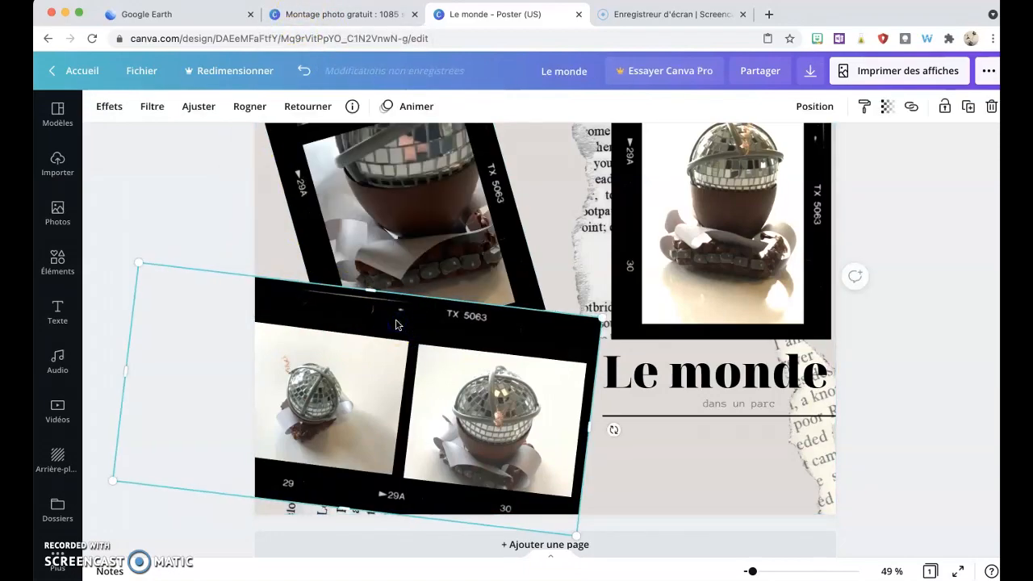
pyautogui.press('Down')
pyautogui.press('Down')
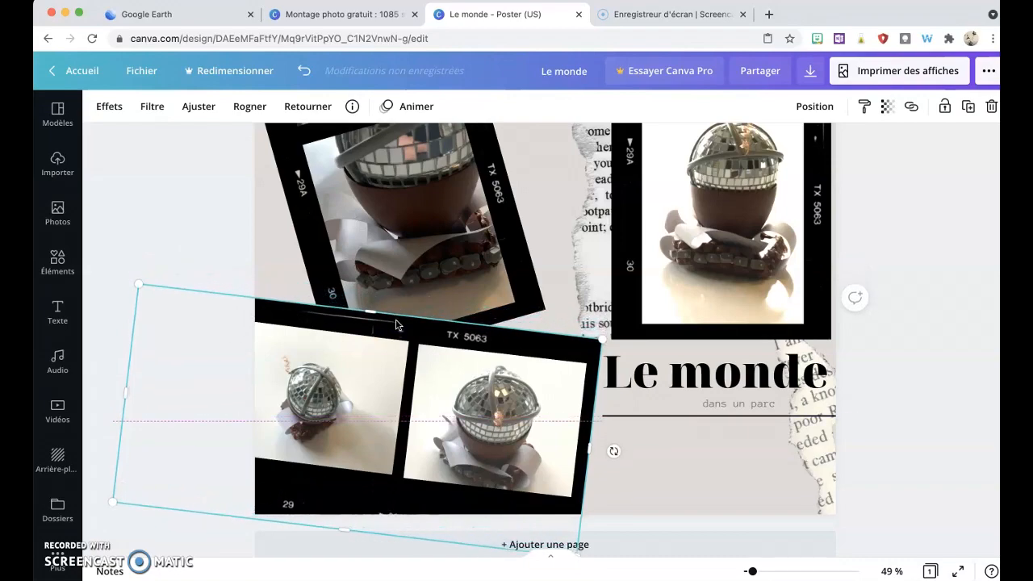
pyautogui.press('Down')
pyautogui.press('Down')
pyautogui.press('Down')
pyautogui.press('Down')
pyautogui.press('Down')
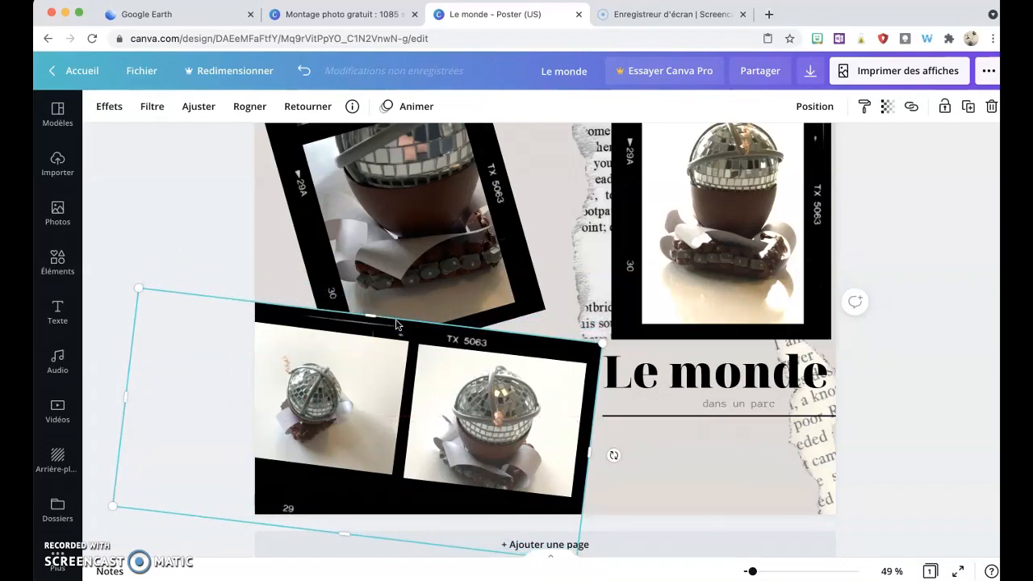
pyautogui.press('Up')
pyautogui.press('Up')
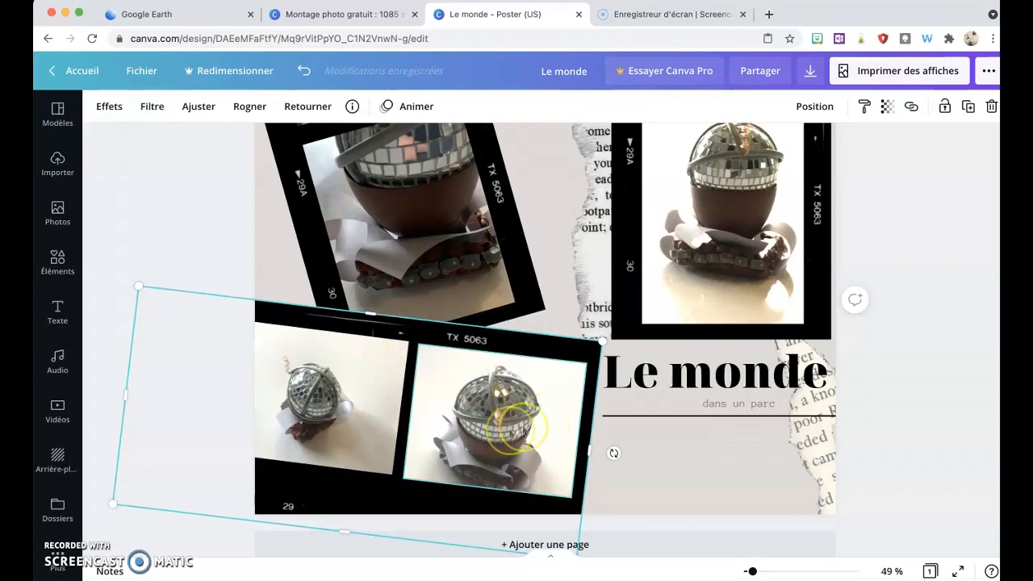
# Step: Shift the left-frame robot photo left within its frame and enlarge the right-frame photo to fill its frame
pyautogui.click(340, 426)
pyautogui.moveTo(339, 426); pyautogui.dragTo(318, 422)
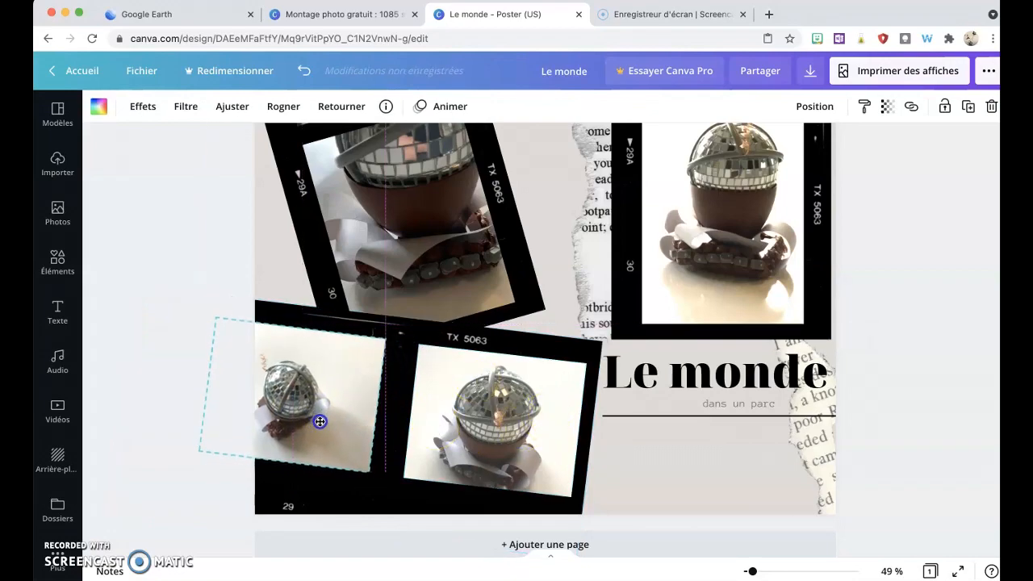
pyautogui.moveTo(368, 477); pyautogui.dragTo(387, 494)
pyautogui.click(405, 482)
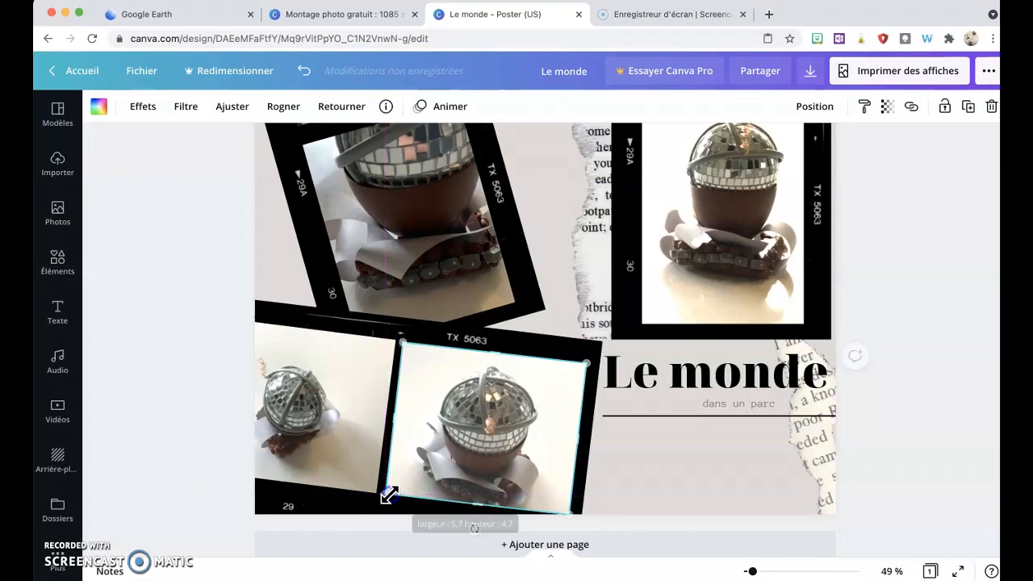
pyautogui.click(962, 421)
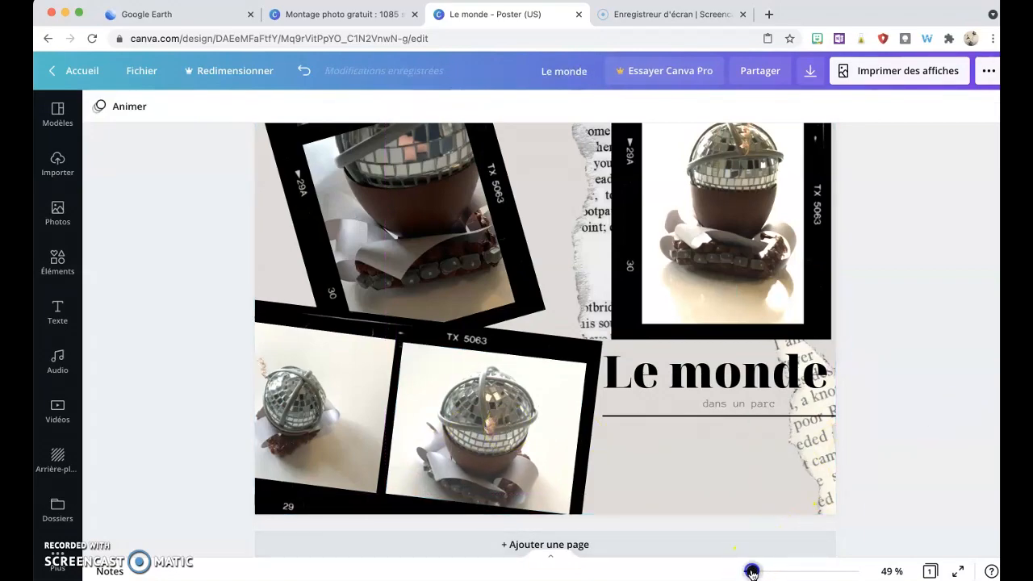
# Step: Zoom out to review the whole 'Le monde' poster layout
pyautogui.moveTo(751, 572); pyautogui.dragTo(749, 572)
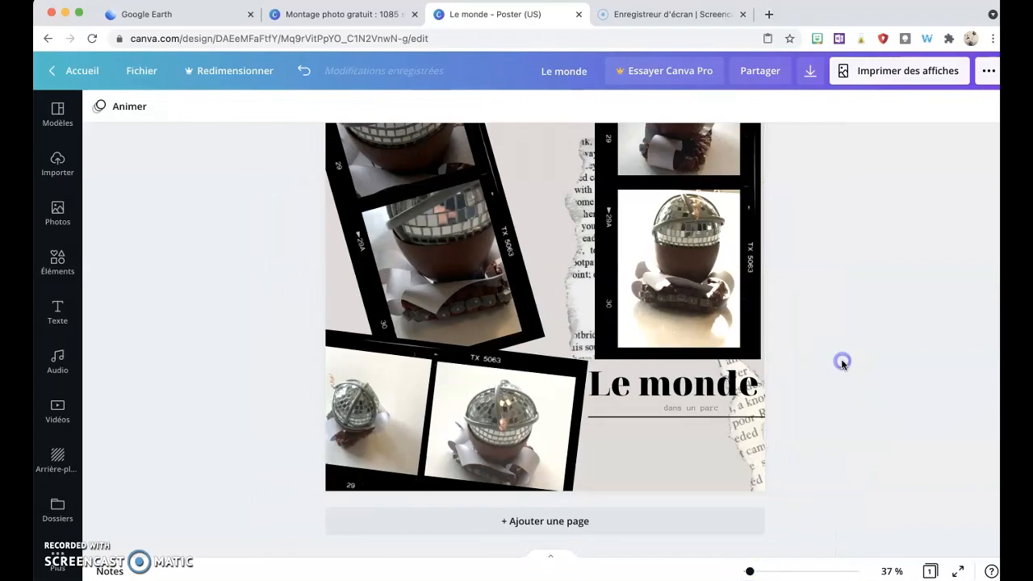
pyautogui.scroll(5, 842, 365)
pyautogui.scroll(2, 842, 365)
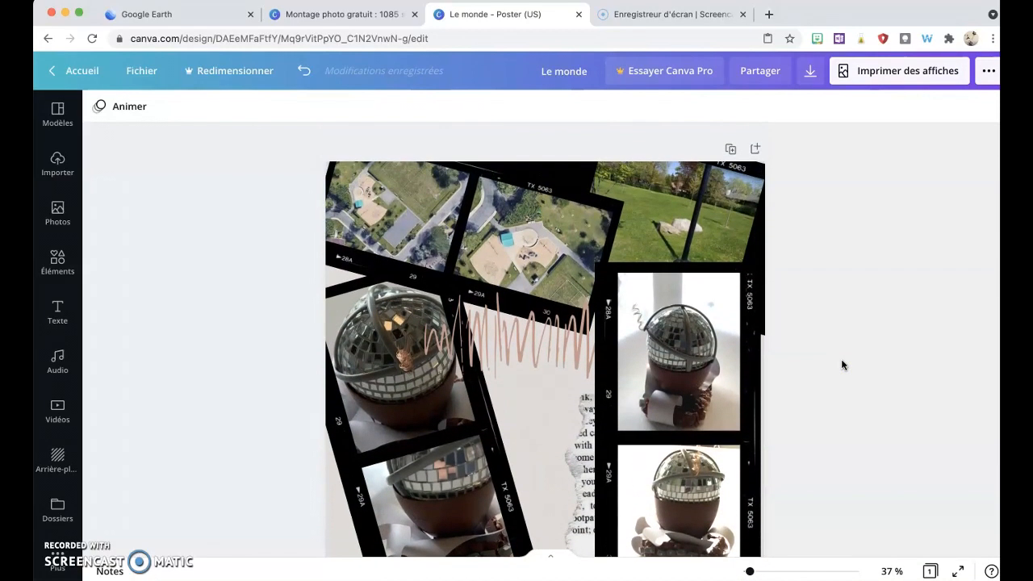
pyautogui.scroll(-4, 842, 365)
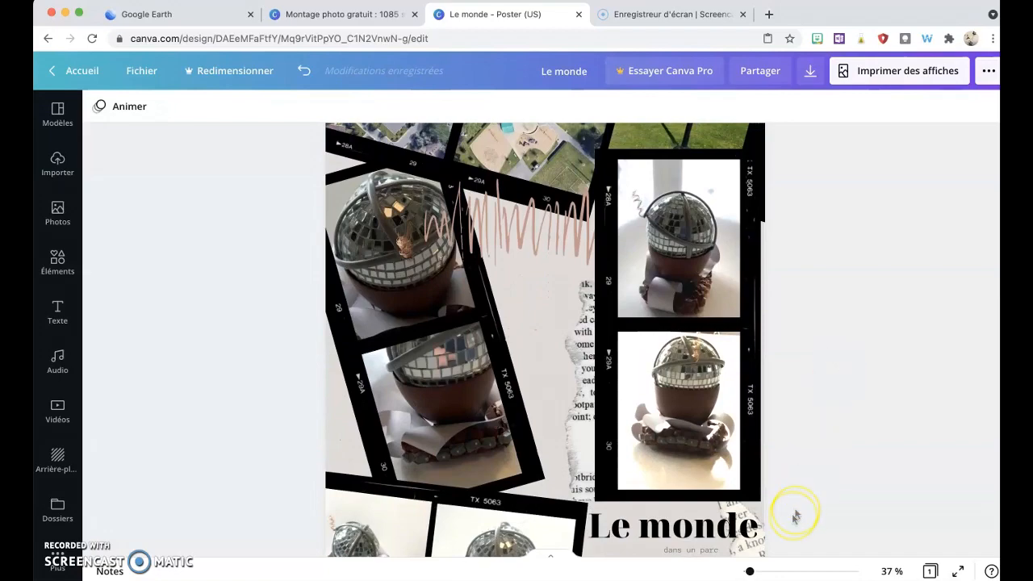
pyautogui.click(750, 573)
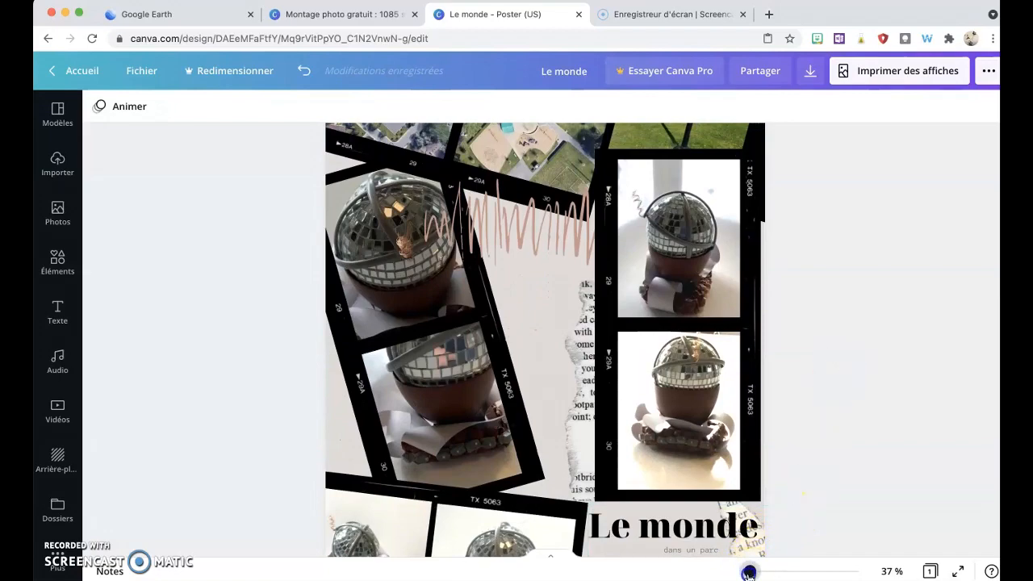
pyautogui.moveTo(749, 573); pyautogui.dragTo(747, 573)
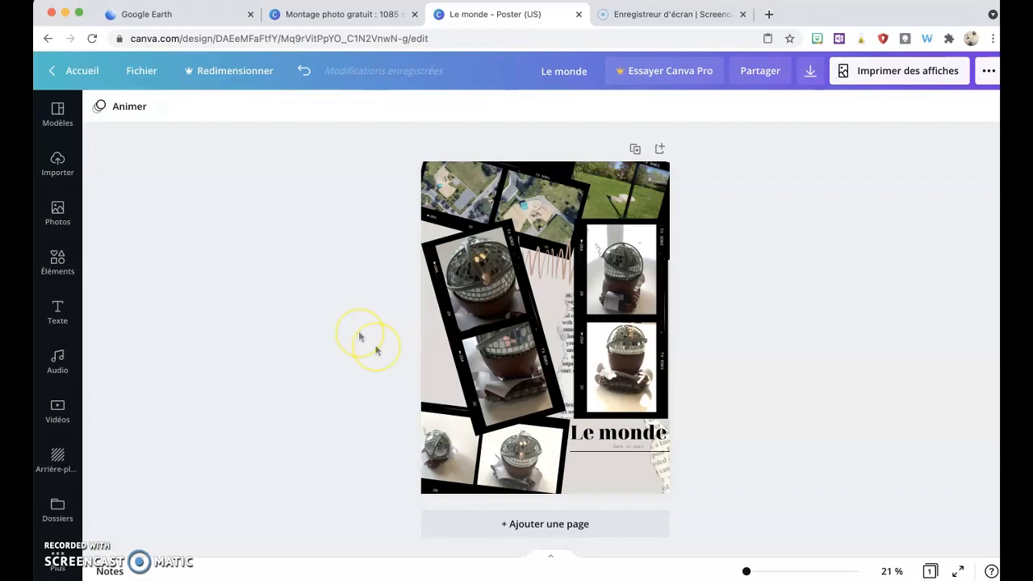
# Step: Download the poster as a PNG file
pyautogui.click(810, 72)
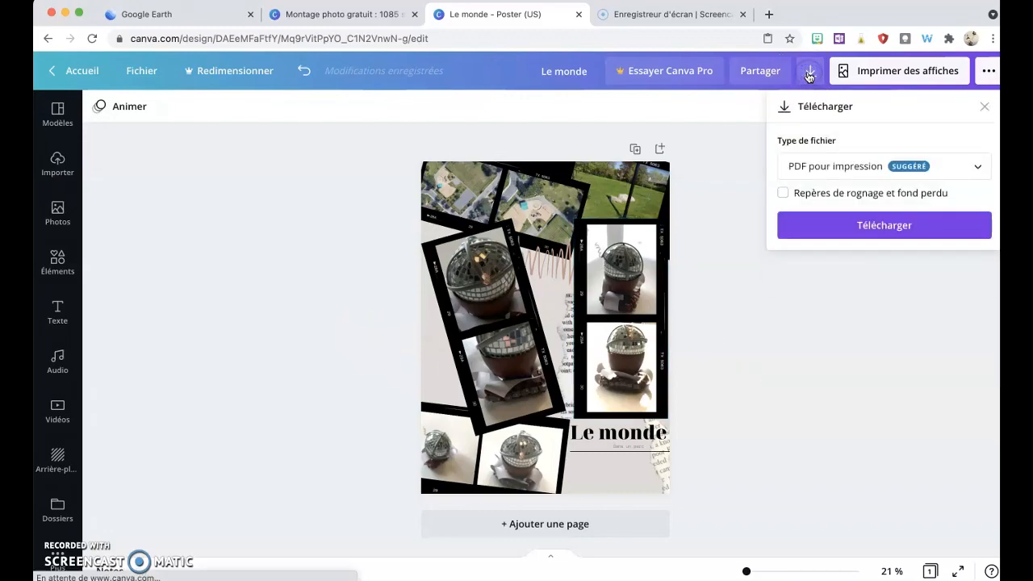
pyautogui.click(872, 169)
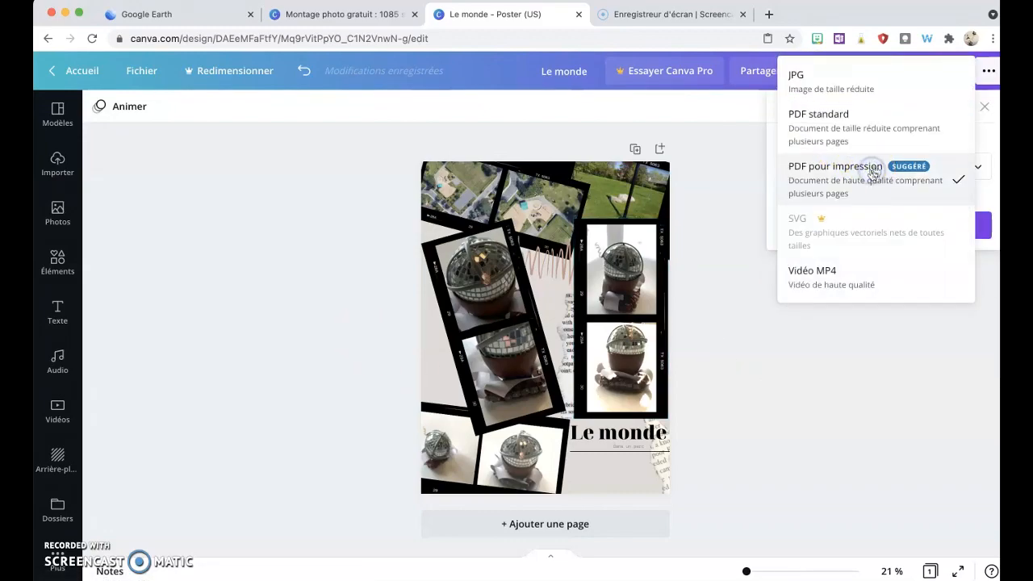
pyautogui.scroll(2, 844, 118)
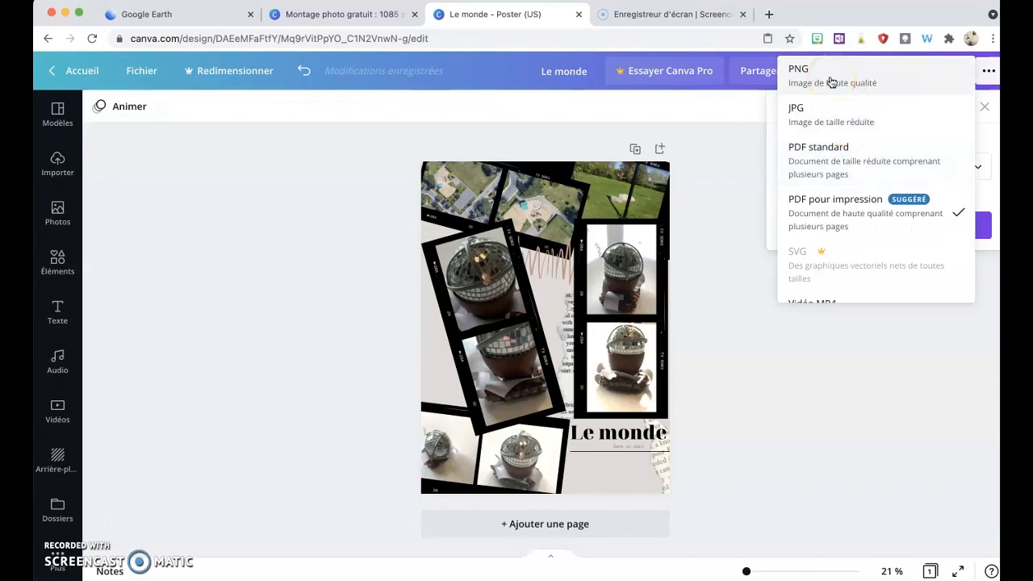
pyautogui.click(831, 79)
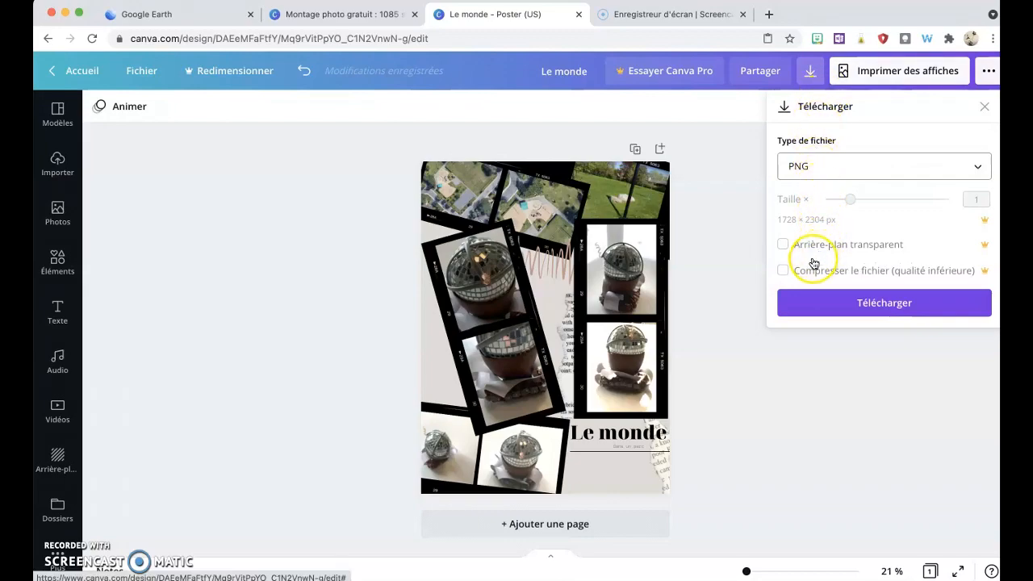
pyautogui.click(868, 304)
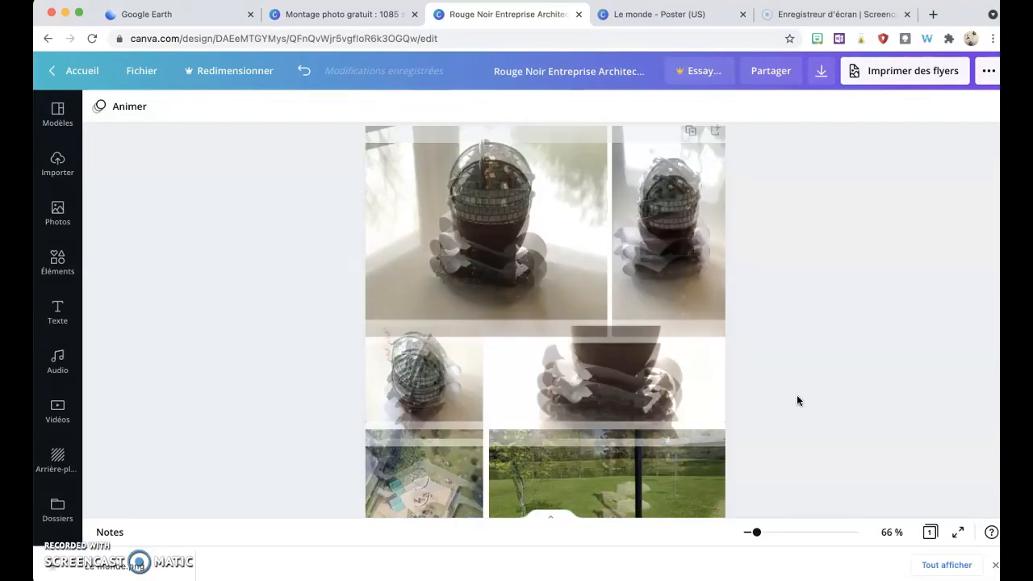
# Step: Scroll through the 'Rouge Noir Entreprise Architecture' flyer design and inspect its divider line
pyautogui.scroll(-4, 797, 395)
pyautogui.scroll(1, 796, 401)
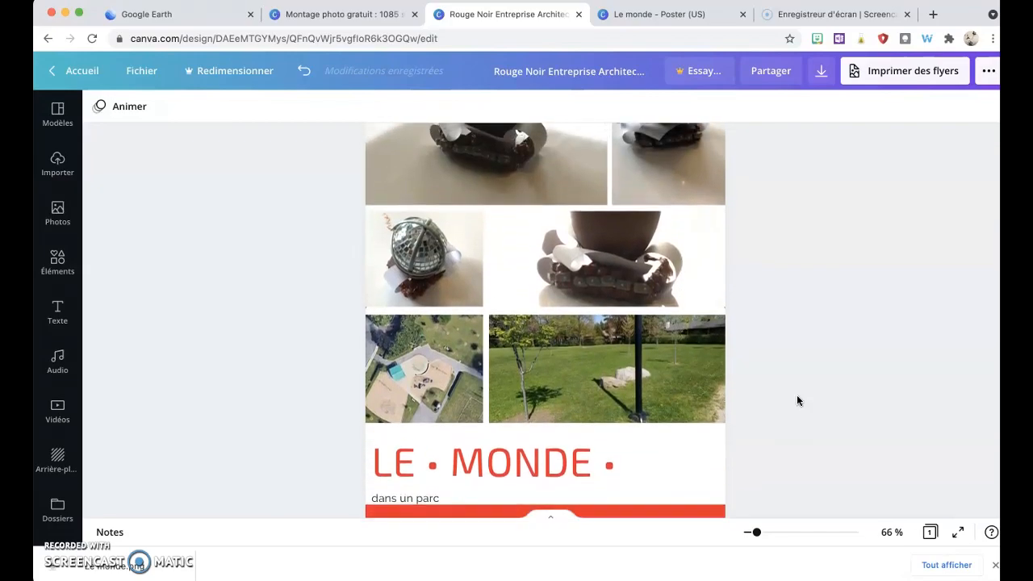
pyautogui.scroll(-2, 796, 401)
pyautogui.scroll(4, 796, 401)
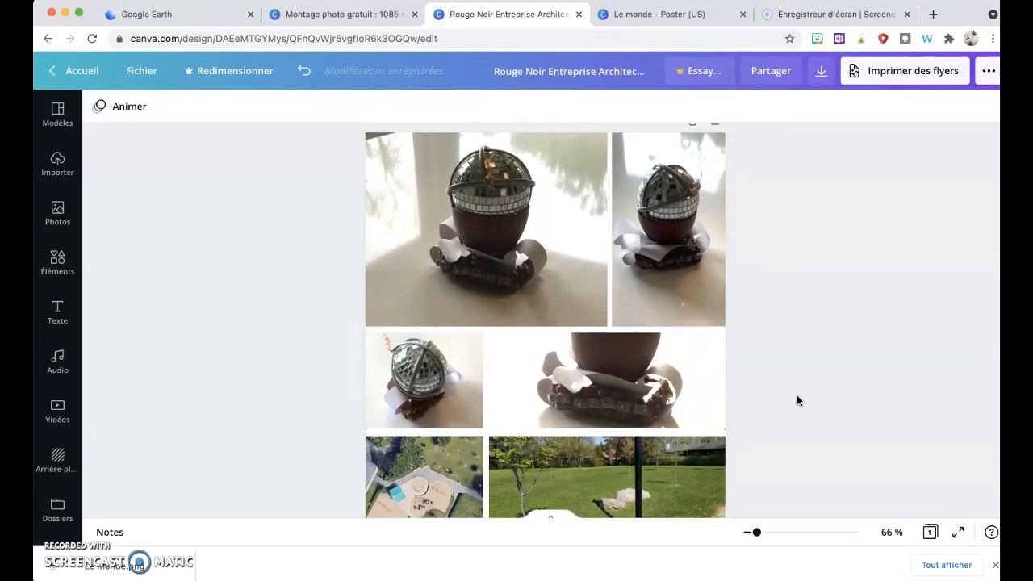
pyautogui.scroll(1, 797, 399)
pyautogui.scroll(-3, 797, 399)
pyautogui.scroll(1, 797, 400)
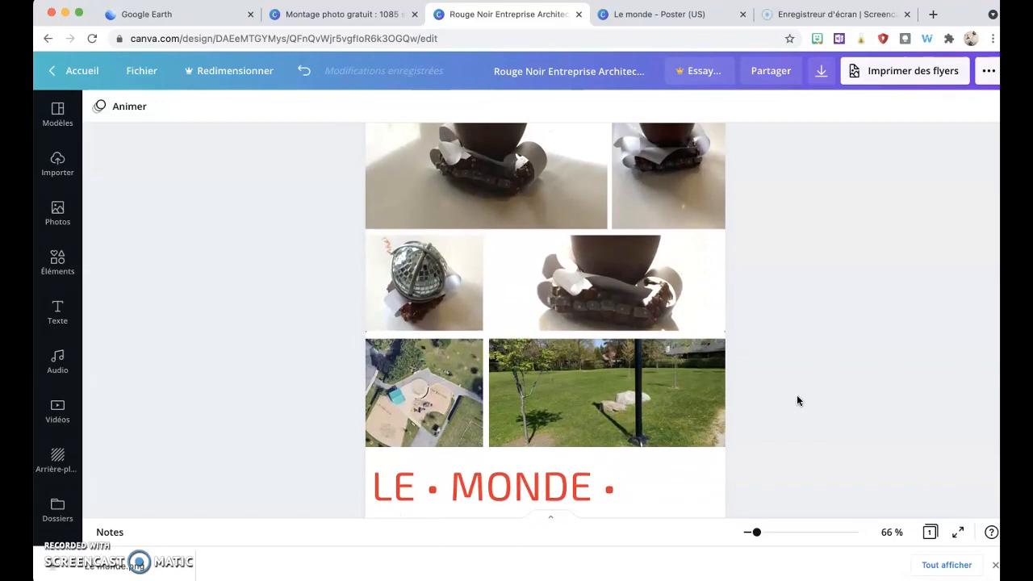
pyautogui.click(511, 334)
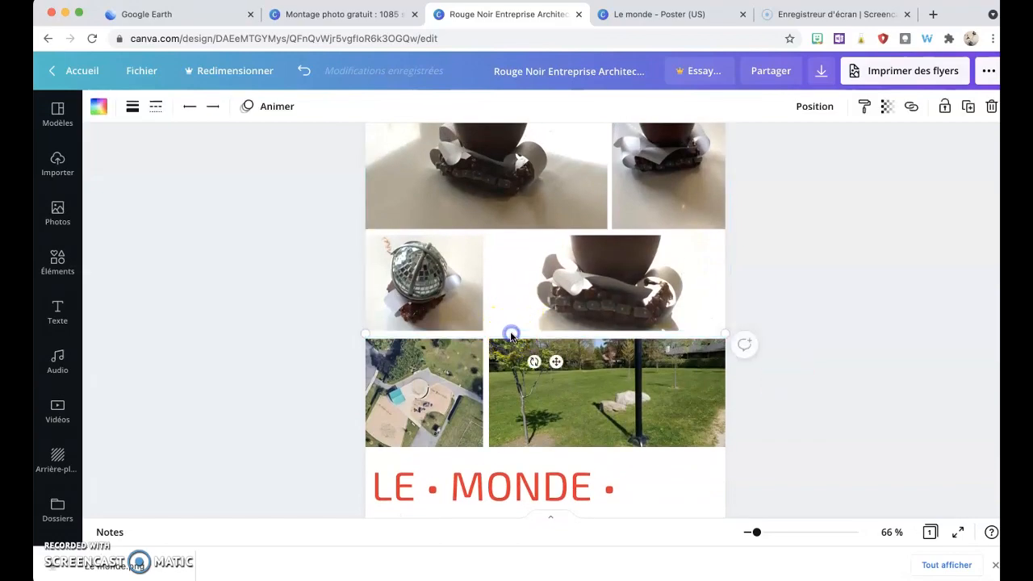
pyautogui.click(179, 322)
pyautogui.click(180, 333)
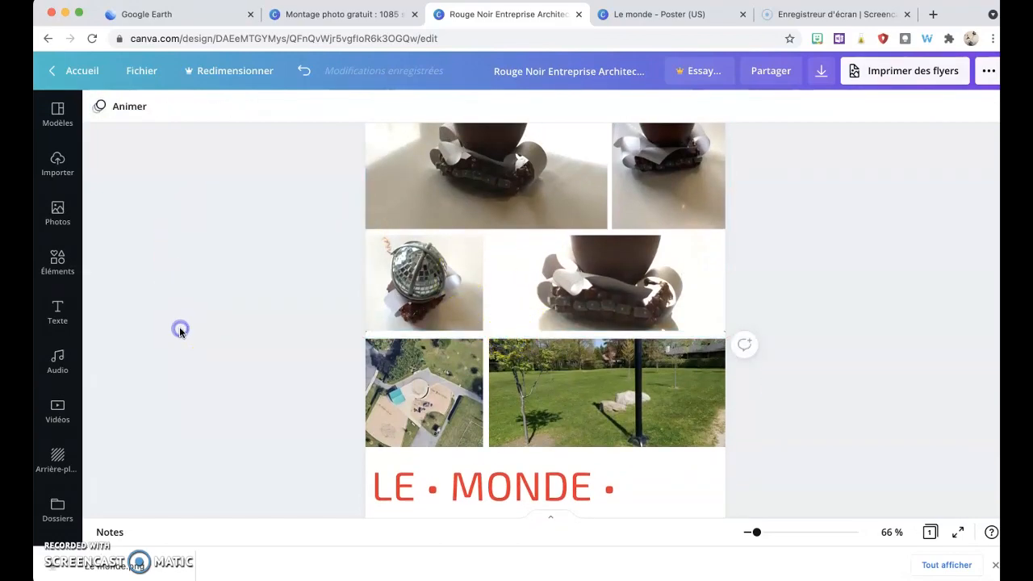
# Step: Insert a plain horizontal line from the Lines elements onto the flyer's photo grid
pyautogui.click(57, 263)
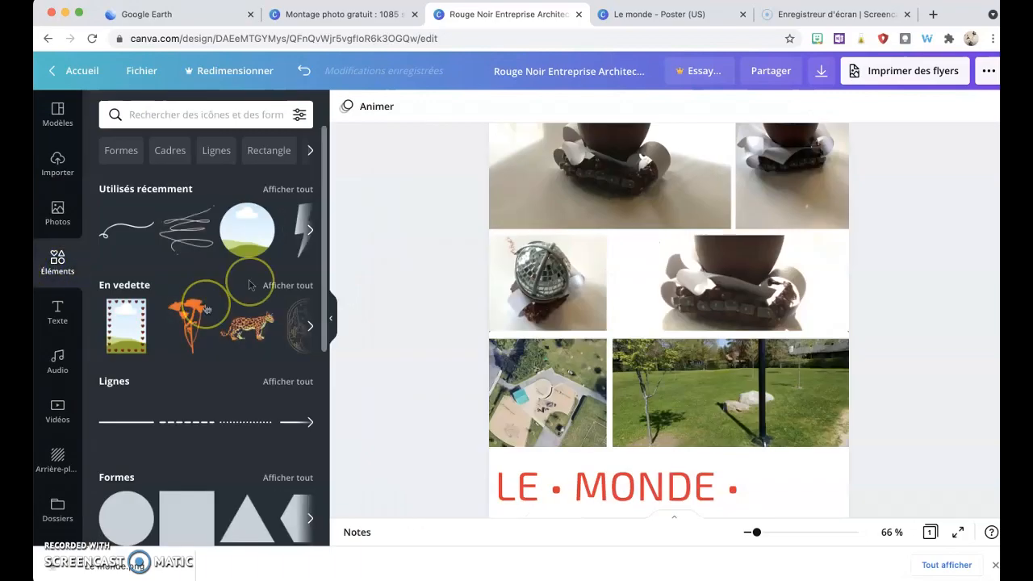
pyautogui.scroll(-1, 127, 413)
pyautogui.scroll(1, 127, 413)
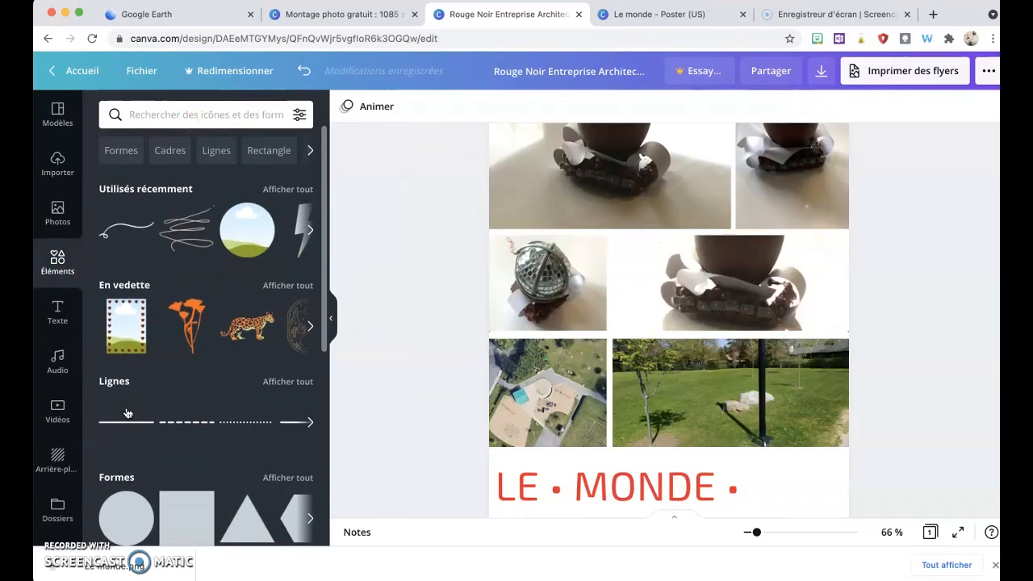
pyautogui.click(212, 151)
pyautogui.click(132, 273)
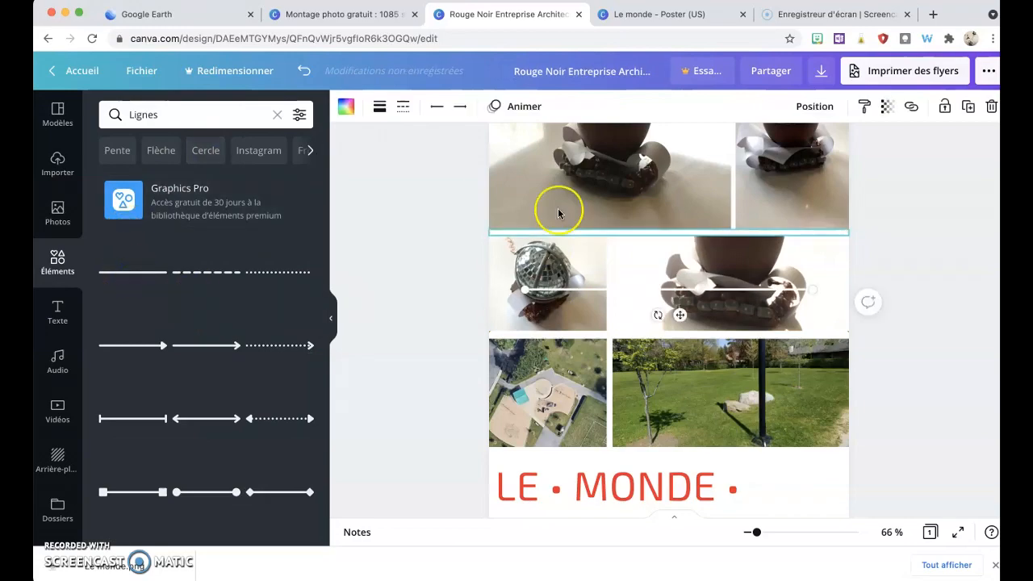
# Step: Colour the new line with the olive green photo colour
pyautogui.click(345, 106)
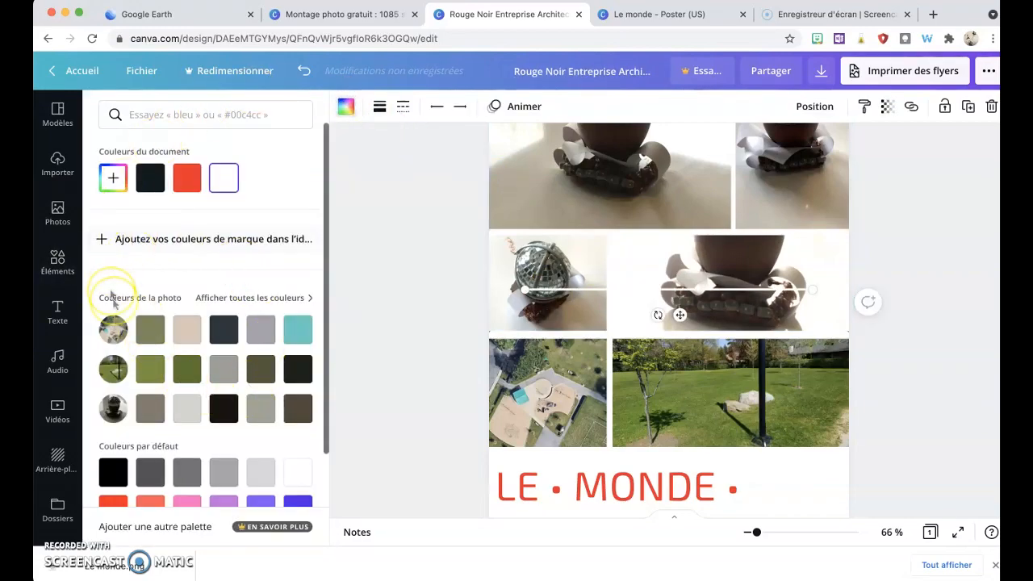
pyautogui.click(150, 339)
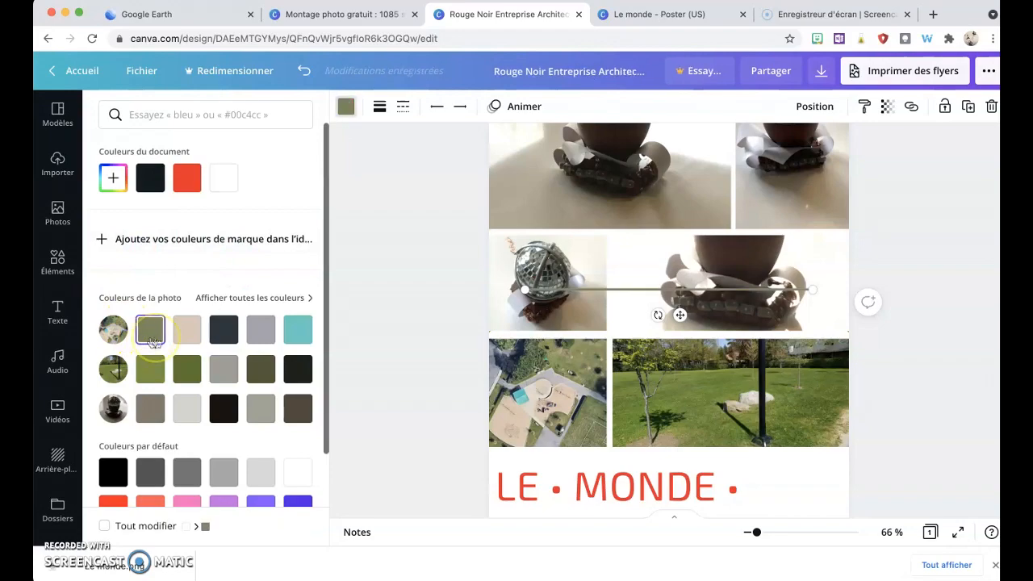
# Step: Thicken the line and stretch its ends across the full width of the photo grid
pyautogui.click(379, 107)
pyautogui.moveTo(494, 148); pyautogui.dragTo(501, 150)
pyautogui.moveTo(526, 289); pyautogui.dragTo(489, 288)
pyautogui.moveTo(812, 288); pyautogui.dragTo(848, 288)
pyautogui.click(665, 288)
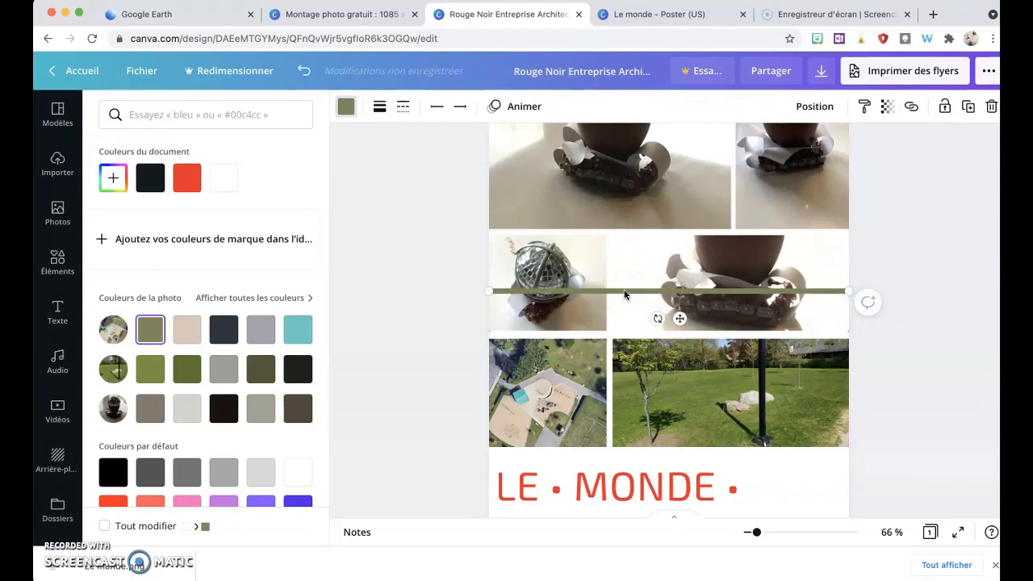
# Step: Nudge the line down and back up between the photo rows
pyautogui.press('Down')
pyautogui.press('Down')
pyautogui.press('Down')
pyautogui.press('Down')
pyautogui.press('Down')
pyautogui.press('Down')
pyautogui.press('Down')
pyautogui.press('Down')
pyautogui.press('Down')
pyautogui.press('Down')
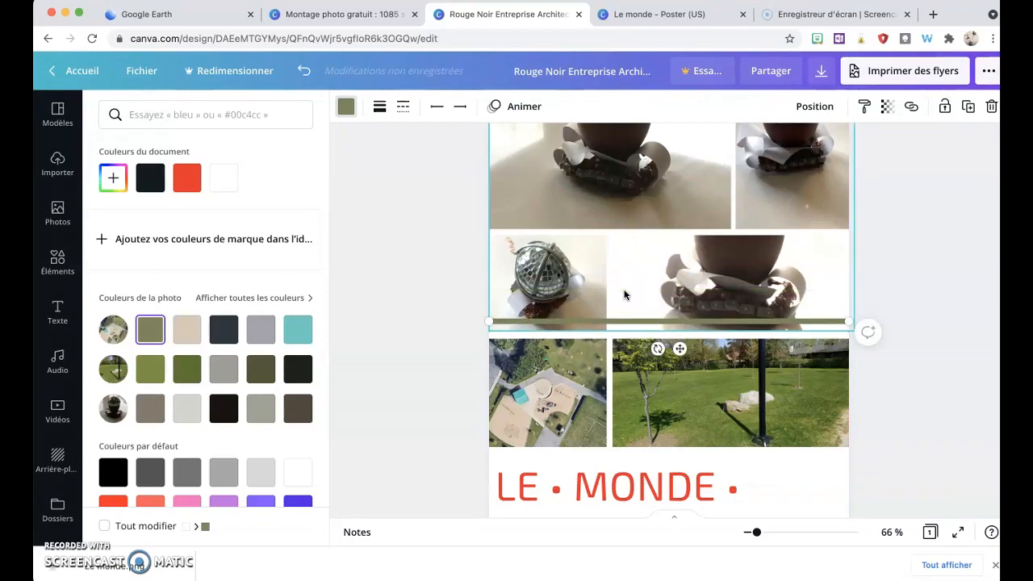
pyautogui.press('Down')
pyautogui.press('Down')
pyautogui.press('Down')
pyautogui.press('Down')
pyautogui.press('Down')
pyautogui.press('Down')
pyautogui.press('Up')
pyautogui.press('Up')
pyautogui.press('Up')
pyautogui.press('Up')
pyautogui.press('Up')
pyautogui.press('Up')
pyautogui.press('Up')
pyautogui.press('Up')
pyautogui.press('Up')
pyautogui.press('Up')
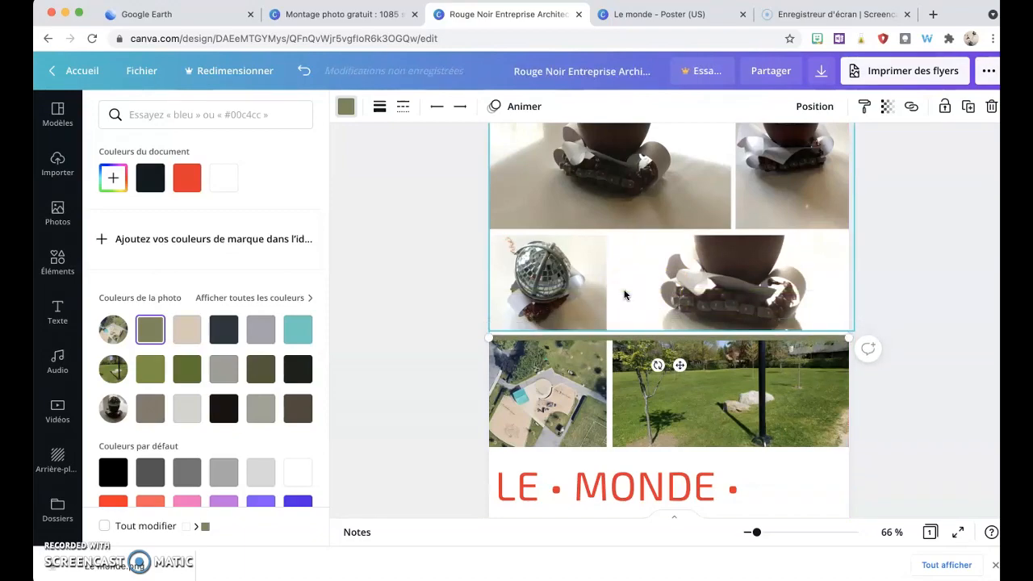
pyautogui.press('Up')
pyautogui.press('Up')
pyautogui.press('Up')
pyautogui.press('Up')
pyautogui.press('Up')
pyautogui.press('Up')
pyautogui.press('Up')
pyautogui.press('Up')
pyautogui.press('Up')
pyautogui.press('Up')
pyautogui.press('Up')
pyautogui.press('Up')
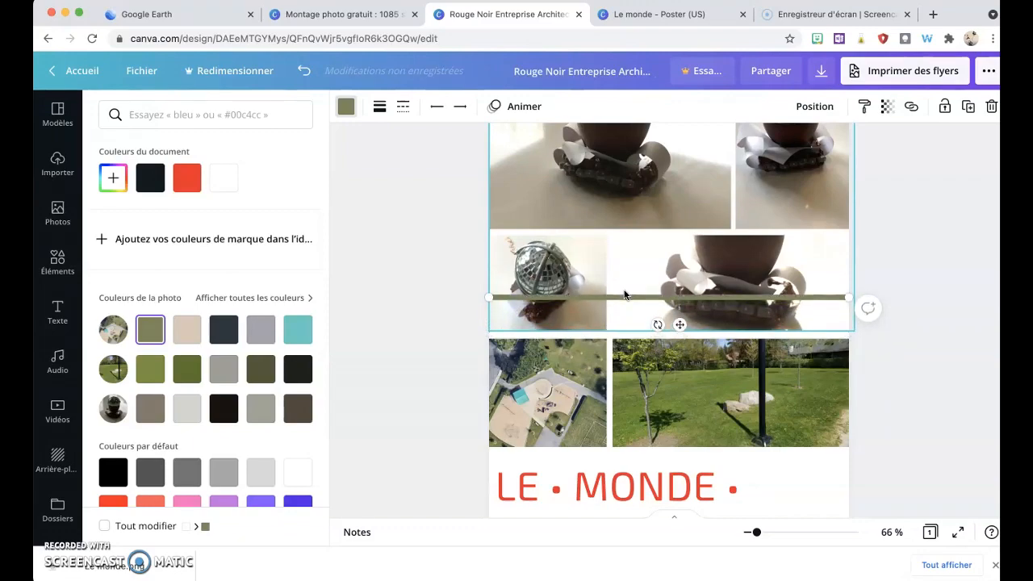
pyautogui.press('Up')
pyautogui.press('Up')
pyautogui.press('Up')
pyautogui.press('Up')
pyautogui.press('Up')
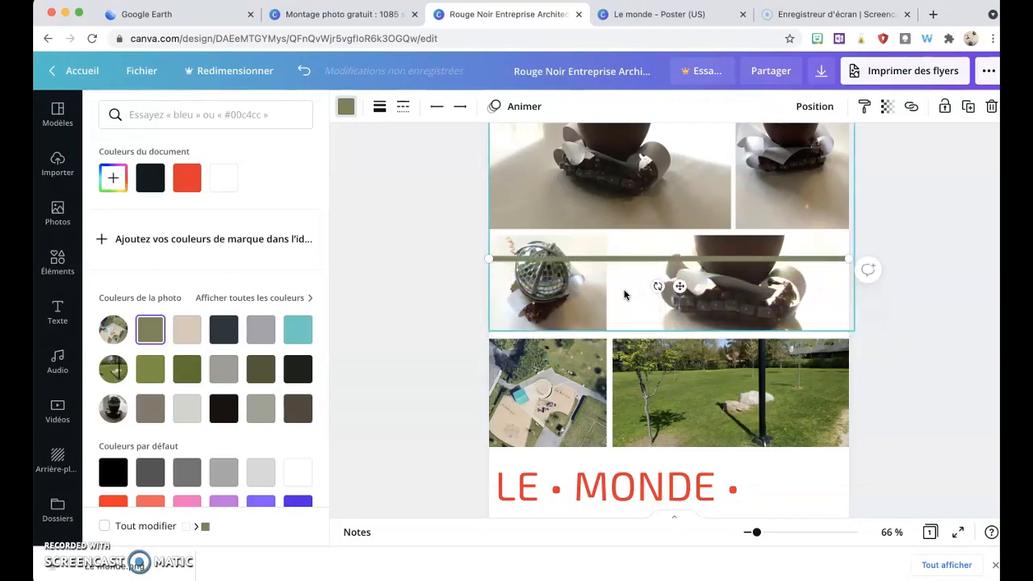
# Step: Delete the line and close the elements panel
pyautogui.press('Delete')
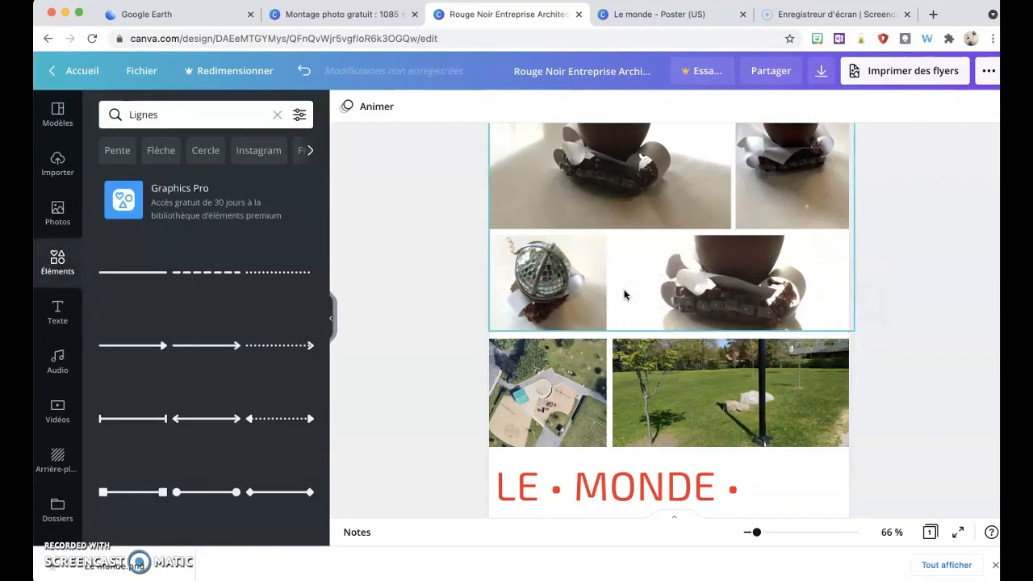
pyautogui.click(333, 320)
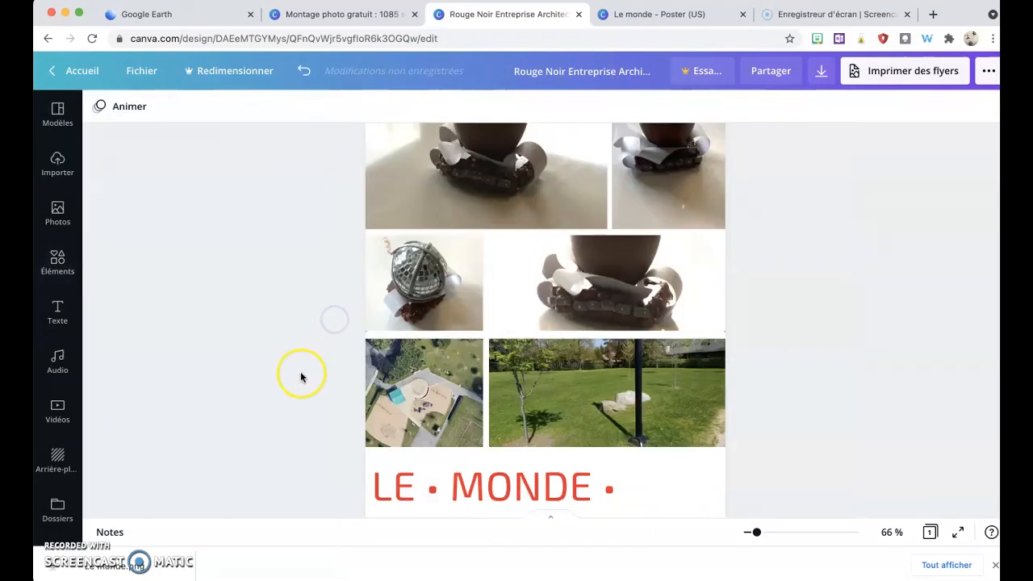
pyautogui.scroll(3, 300, 372)
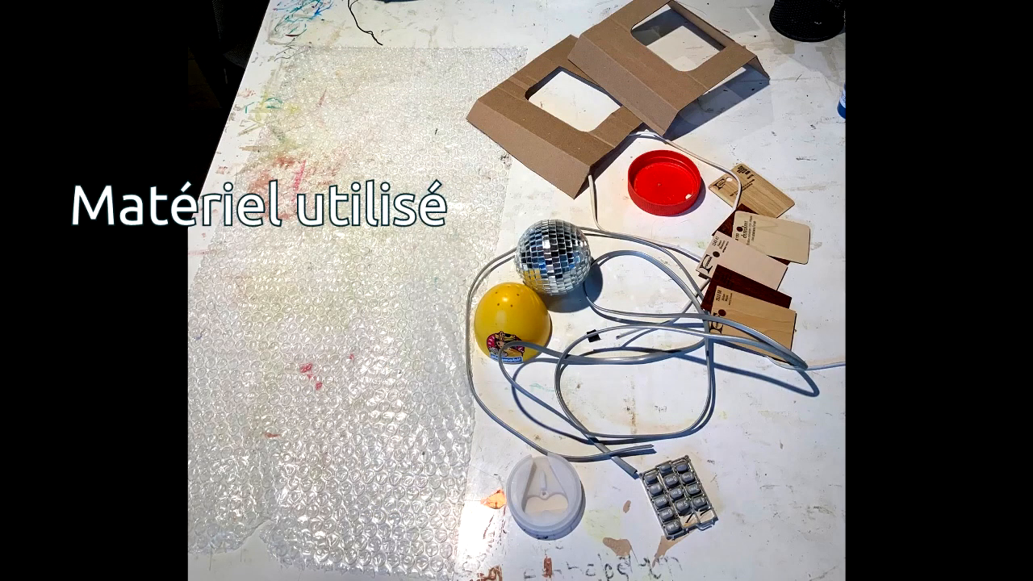